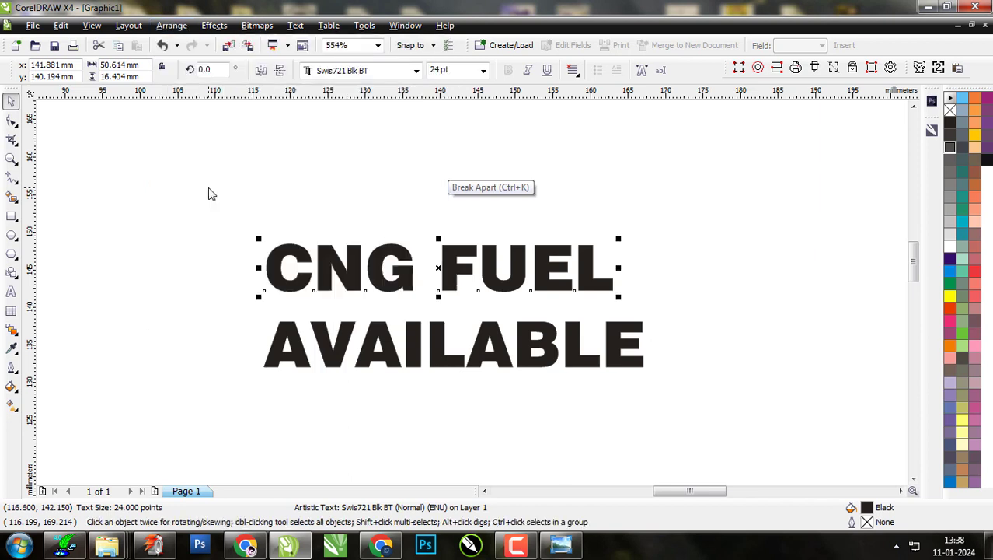
# Enlarge the CNG FUEL line to about 68 mm wide and centre it above AVAILABLE.
pyautogui.moveTo(620, 240); pyautogui.dragTo(700, 226)
pyautogui.moveTo(461, 265); pyautogui.dragTo(476, 260)
pyautogui.keyDown('shift'); pyautogui.click(437, 334); pyautogui.keyUp('shift')
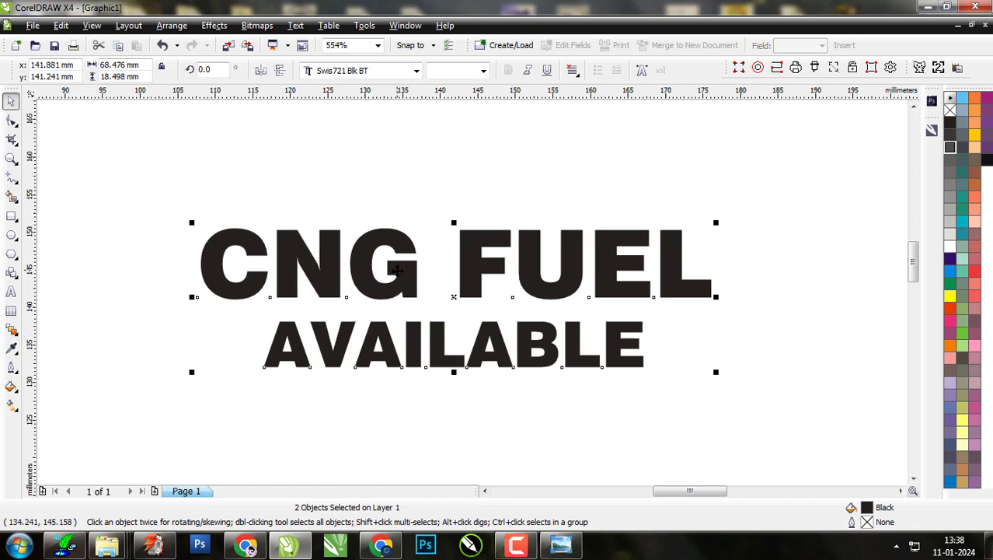
# Group the CNG FUEL and AVAILABLE text lines into one object.
pyautogui.scroll(-3, 397, 270)
pyautogui.moveTo(315, 238); pyautogui.dragTo(757, 440)
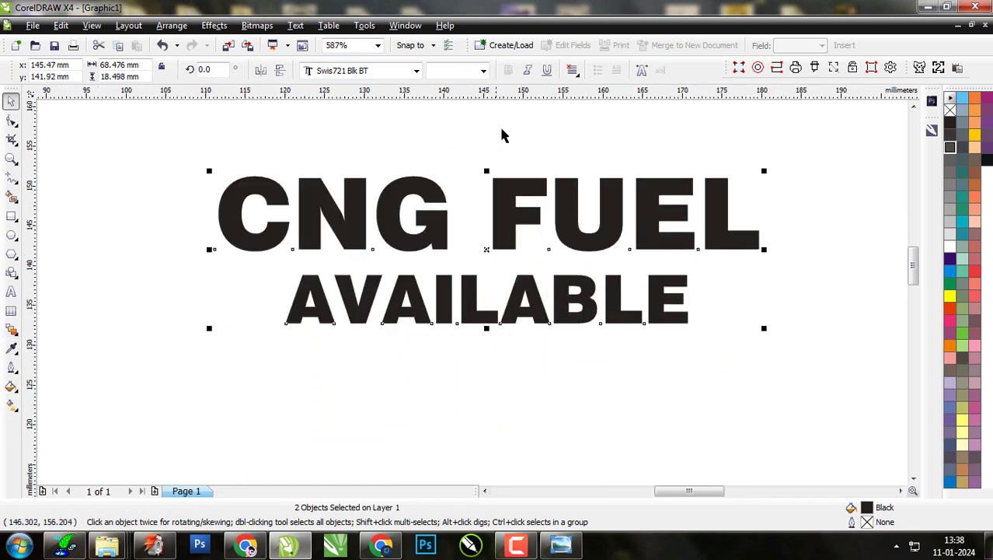
pyautogui.click(171, 26)
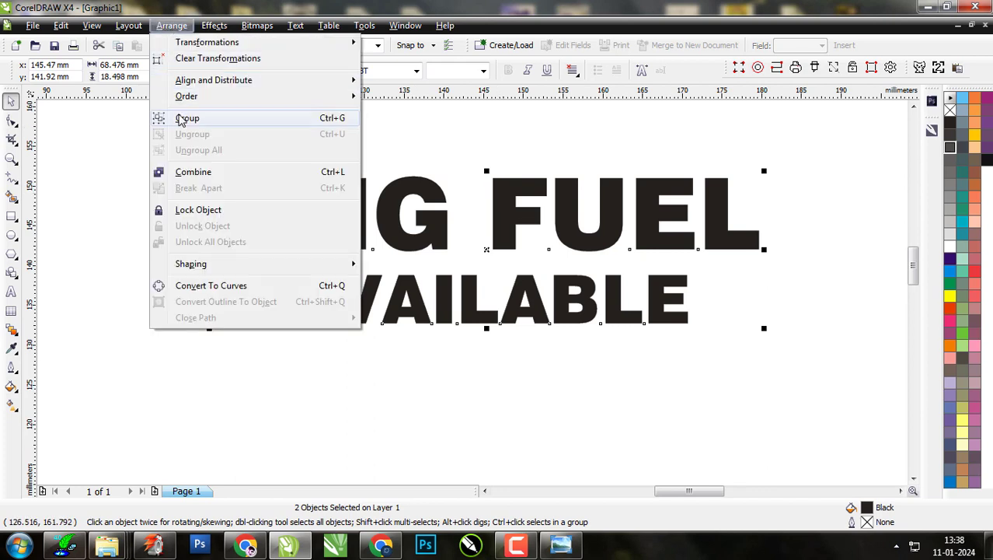
pyautogui.click(182, 123)
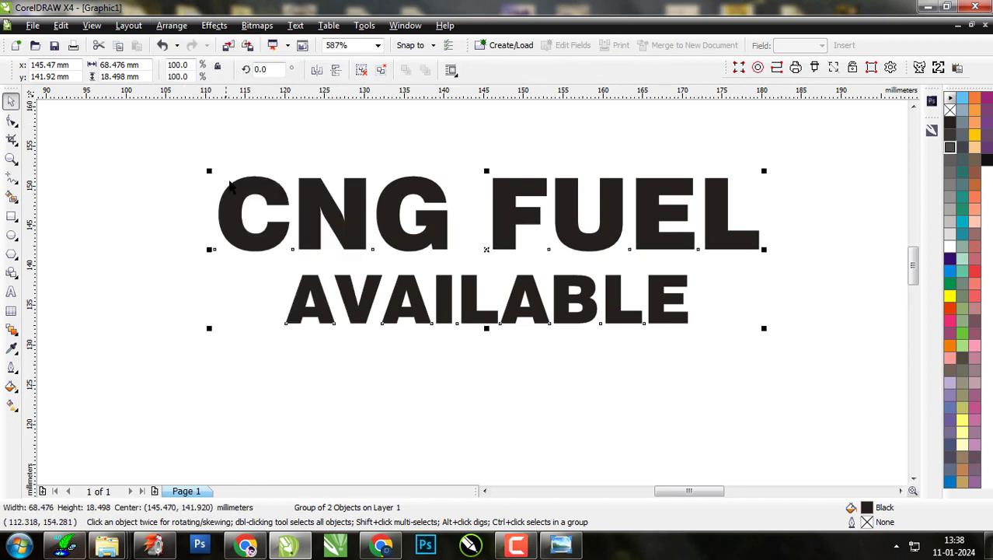
# Add a one-step outside contour around the grouped text with the Interactive Contour tool and fill it blue.
pyautogui.click(12, 333)
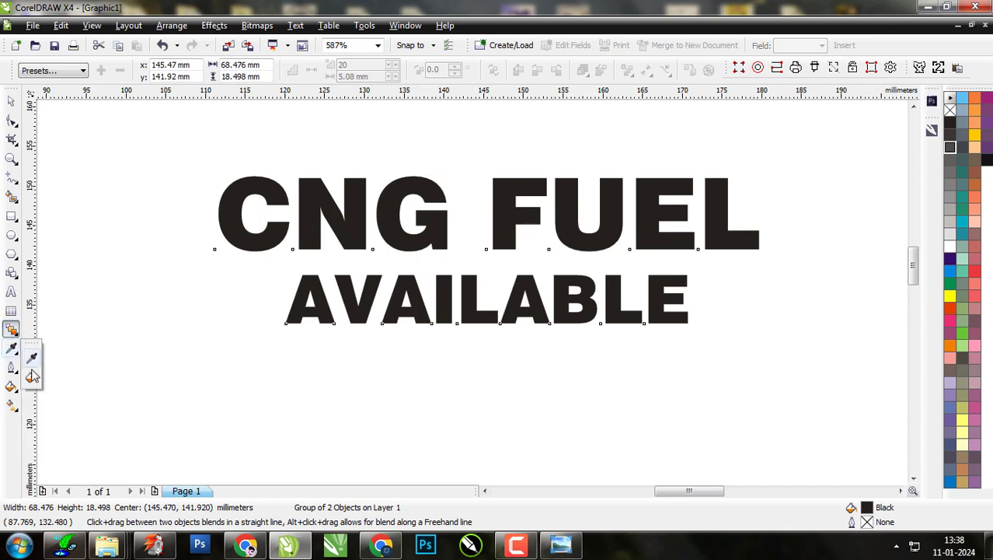
pyautogui.click(13, 334)
pyautogui.click(31, 358)
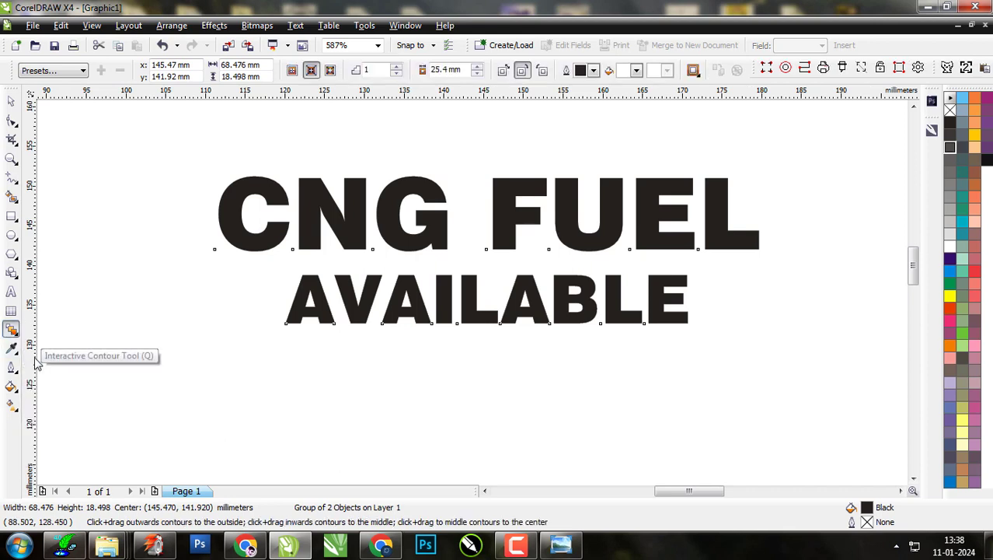
pyautogui.click(330, 70)
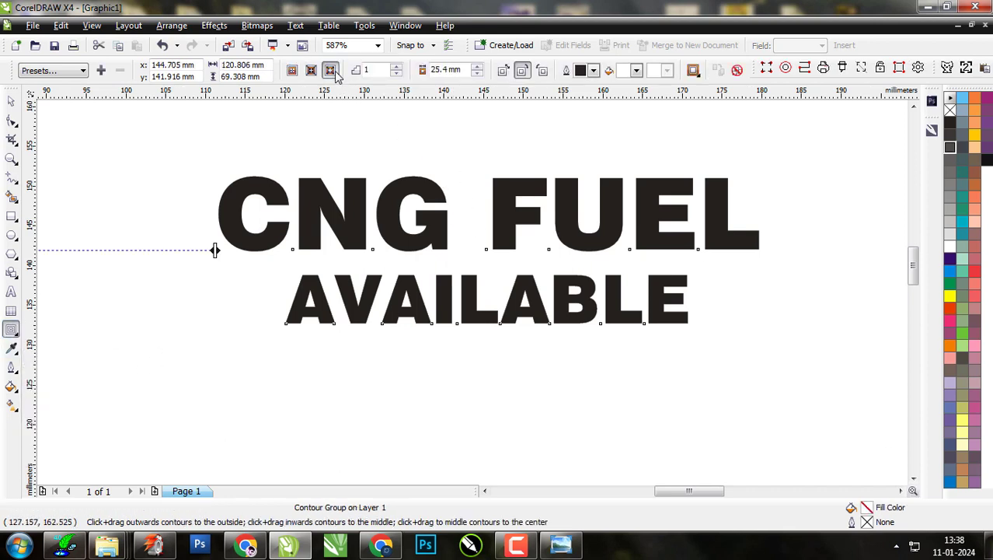
pyautogui.scroll(-2, 567, 293)
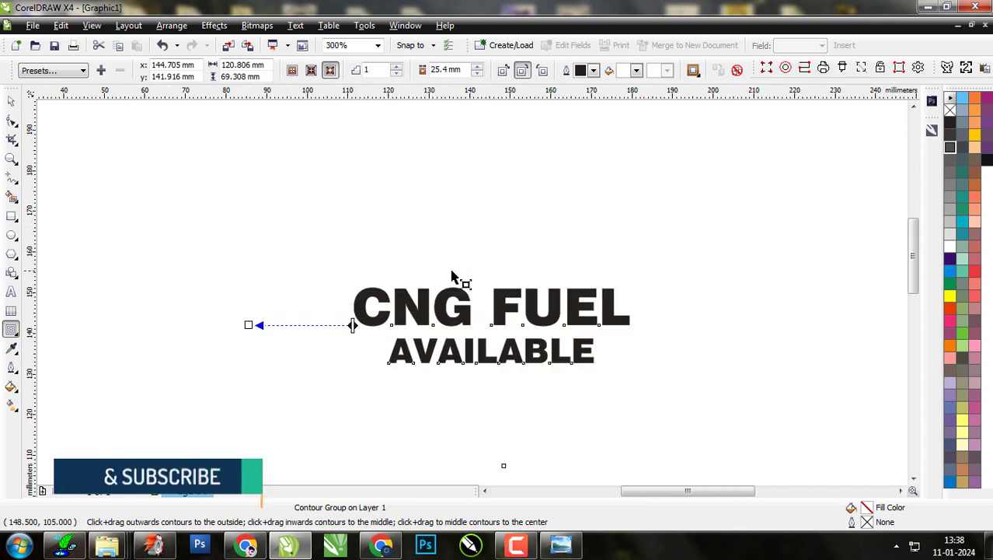
pyautogui.click(636, 71)
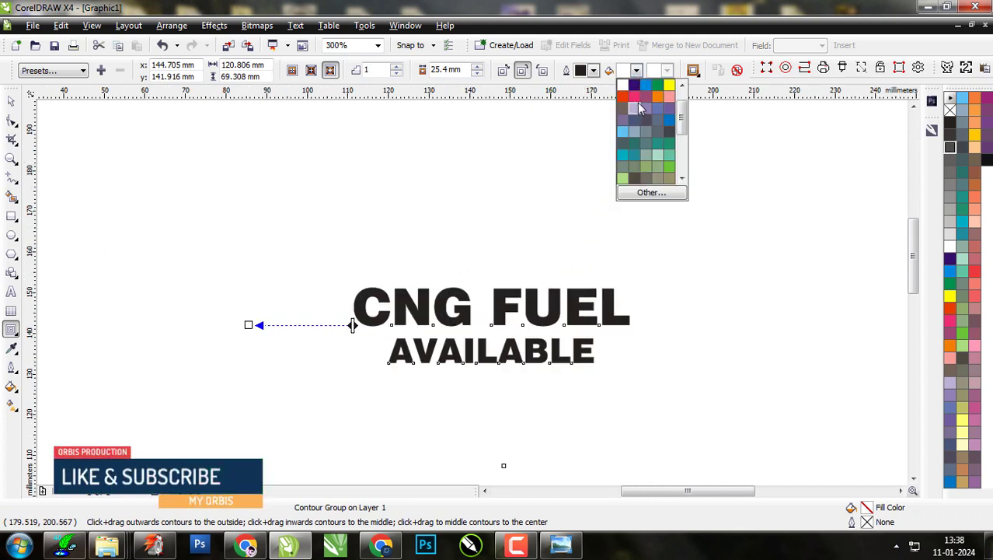
pyautogui.click(646, 85)
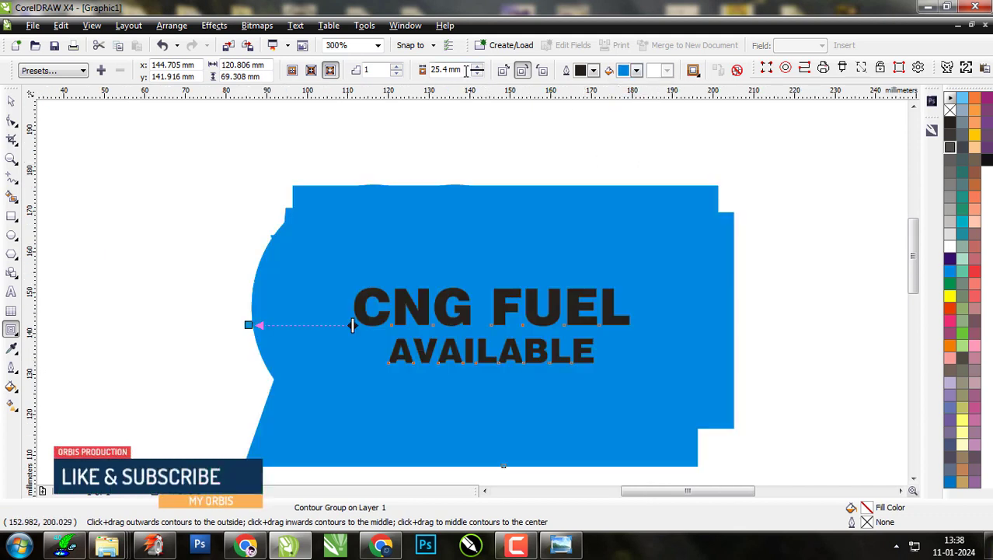
# Try contour offsets of 1.0, 0.5 and 0.9 mm around the lettering.
pyautogui.click(435, 69)
pyautogui.write('1')
pyautogui.press('Return')
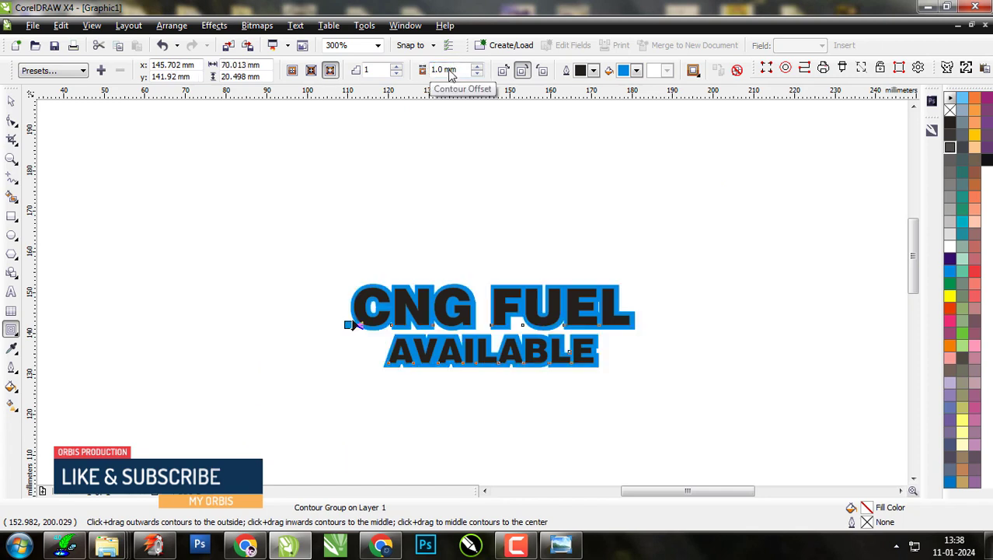
pyautogui.scroll(2, 482, 350)
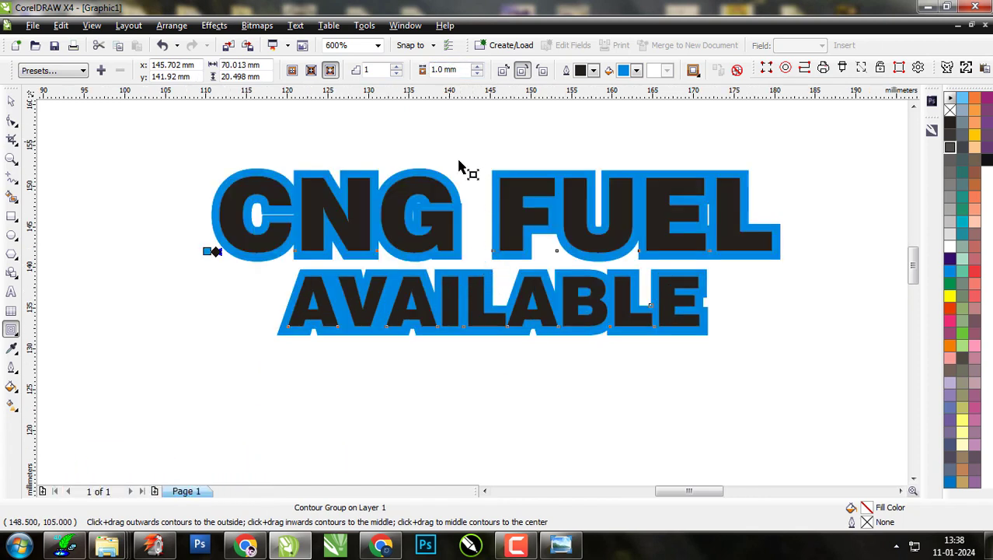
pyautogui.click(477, 73)
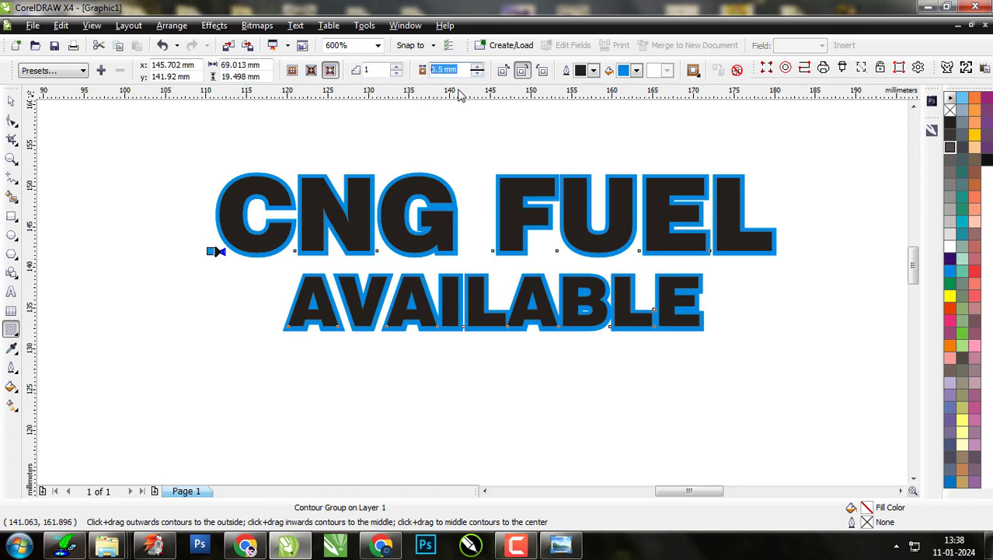
pyautogui.press('Return')
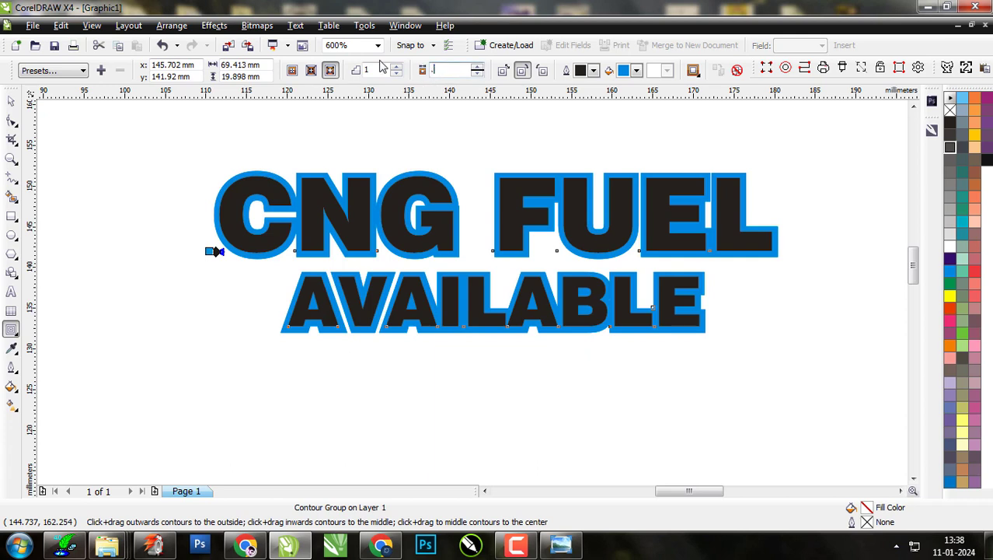
pyautogui.press('Return')
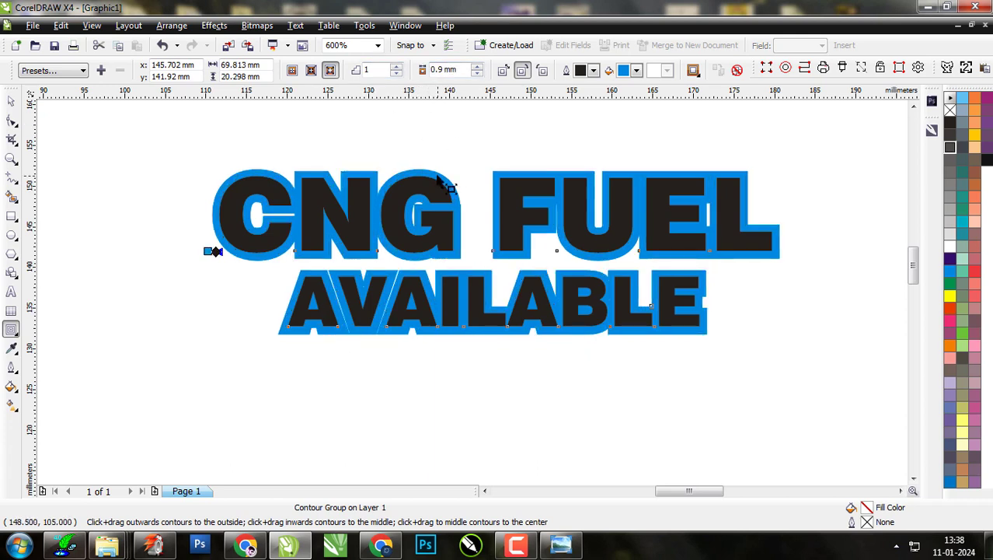
# Set the blue contour's offset to 1.2 mm.
pyautogui.moveTo(464, 70); pyautogui.dragTo(367, 70)
pyautogui.write('1.')
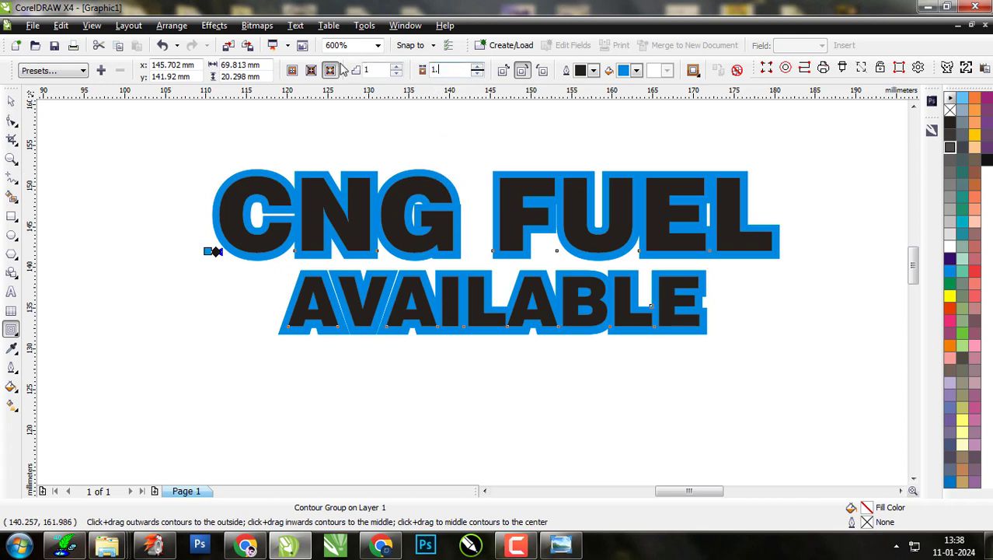
pyautogui.write('2')
pyautogui.press('Return')
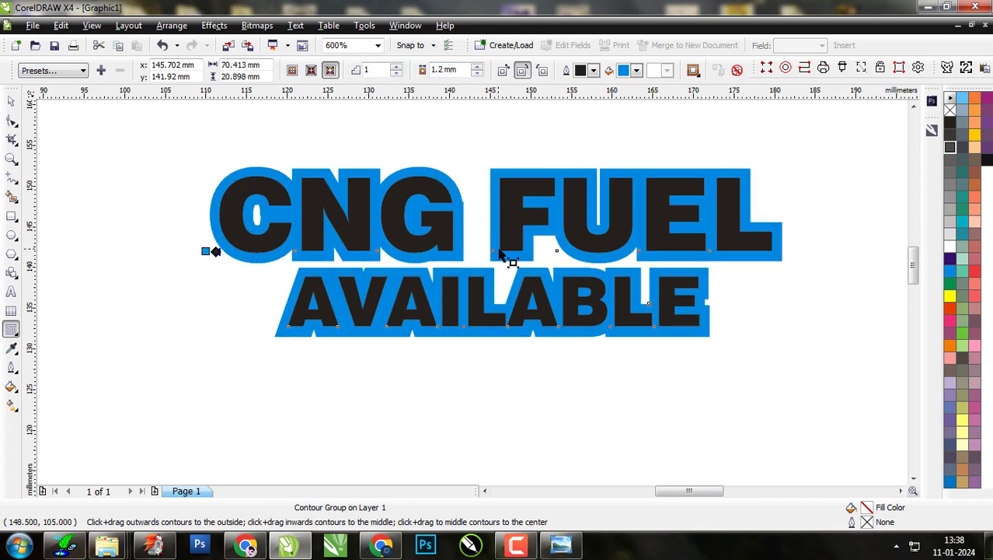
# Break the contour group apart so the blue outline is separate from the black text.
pyautogui.click(11, 104)
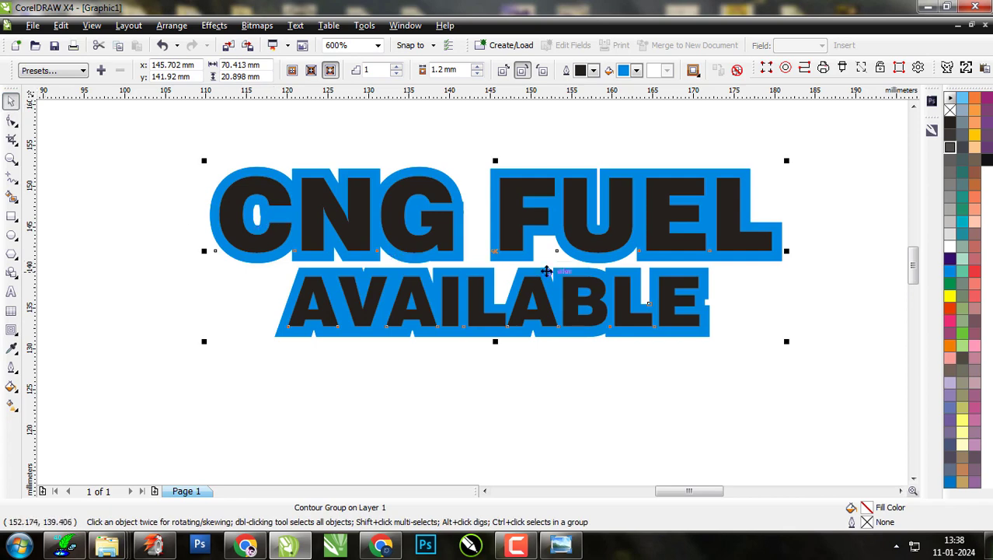
pyautogui.click(214, 26)
pyautogui.moveTo(259, 30)
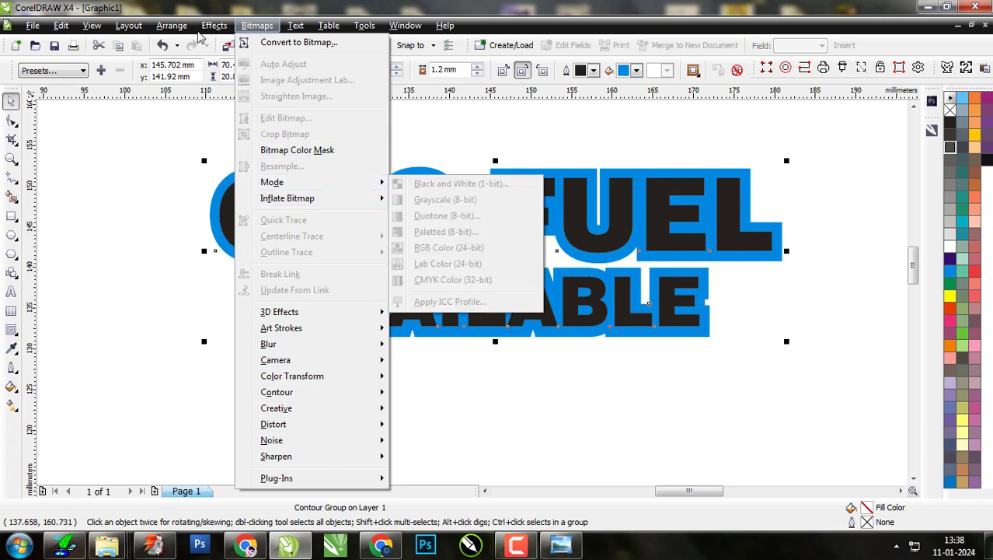
pyautogui.moveTo(185, 29)
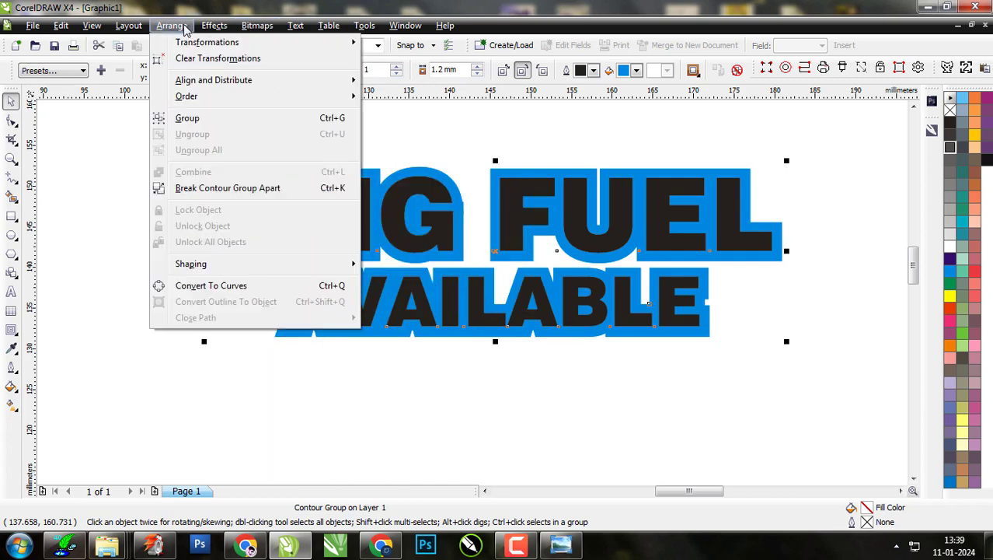
pyautogui.click(192, 190)
pyautogui.click(379, 202)
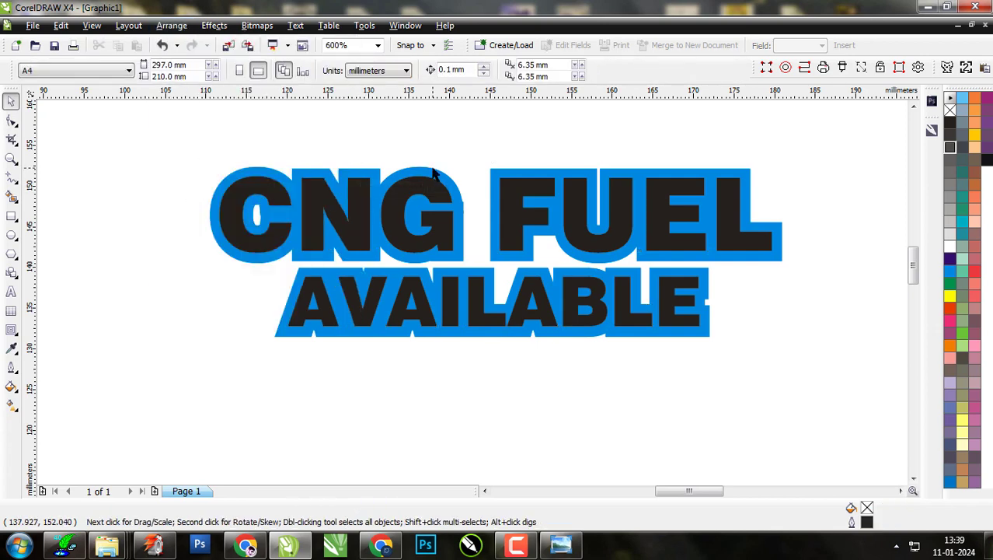
# Select the blue outline together with the black text and group them.
pyautogui.keyDown('shift'); pyautogui.click(423, 190); pyautogui.keyUp('shift')
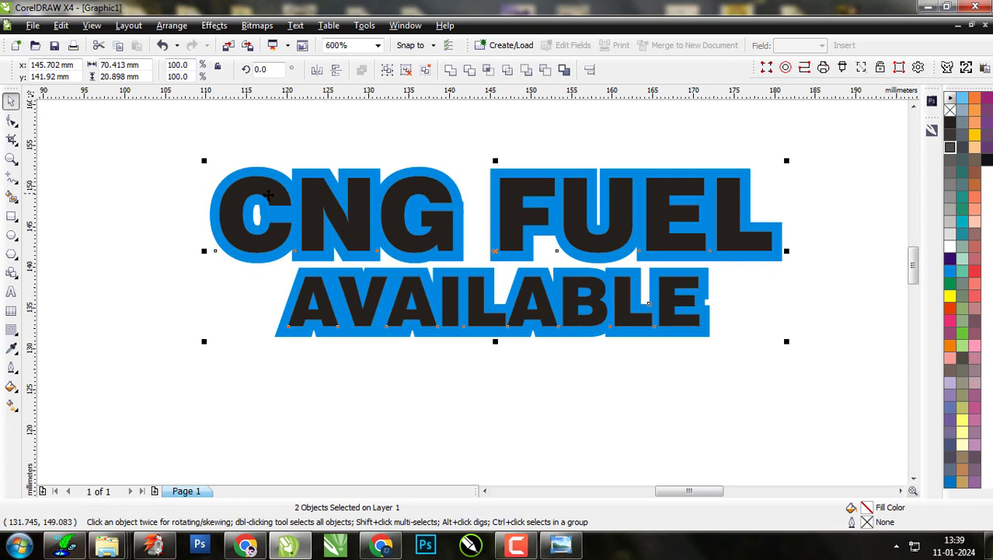
pyautogui.moveTo(133, 126); pyautogui.dragTo(836, 398)
pyautogui.click(392, 69)
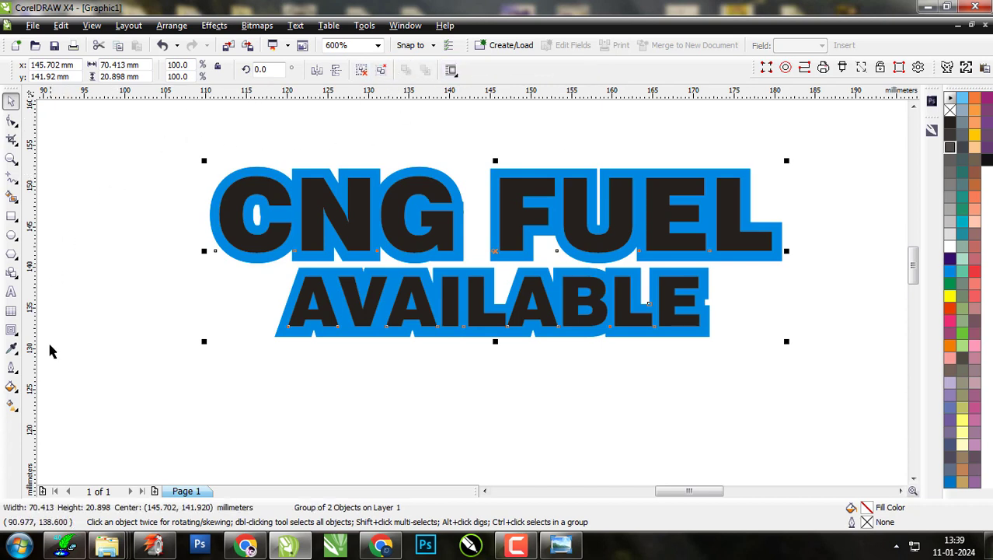
# Apply a single-arc envelope to the grouped lettering and pull its top edge's midpoint upward into an arch.
pyautogui.click(12, 331)
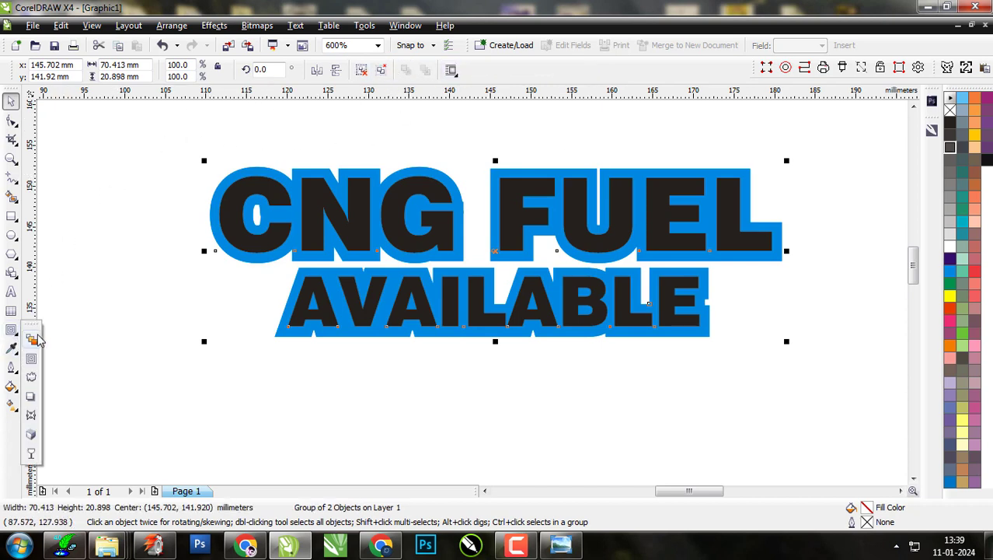
pyautogui.click(31, 416)
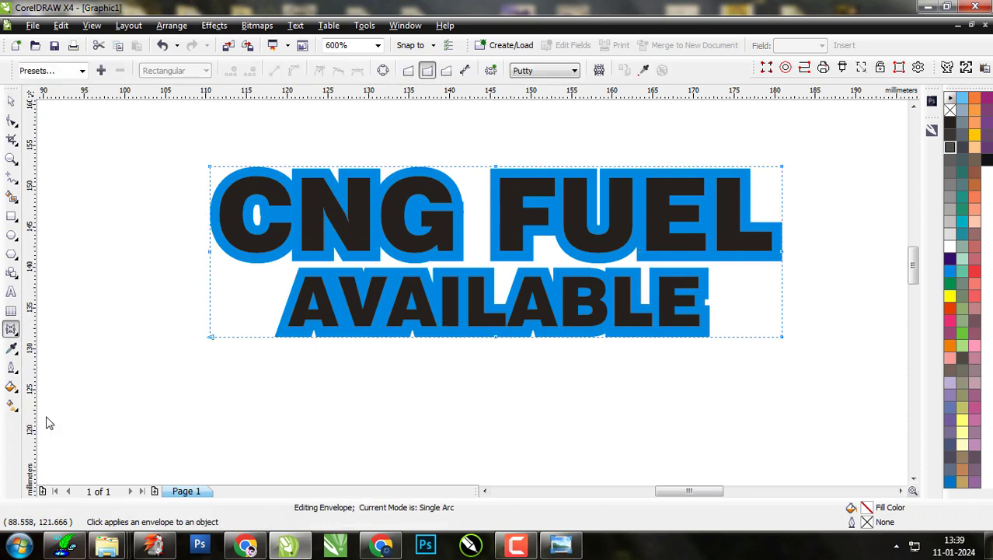
pyautogui.scroll(-2, 473, 299)
pyautogui.scroll(1, 492, 260)
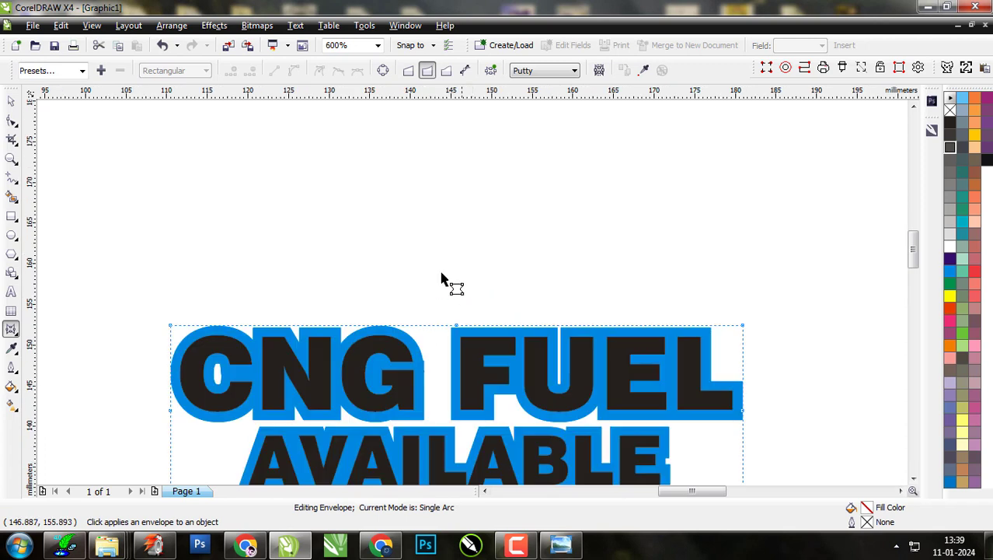
pyautogui.scroll(-1, 443, 278)
pyautogui.moveTo(257, 234); pyautogui.dragTo(721, 455)
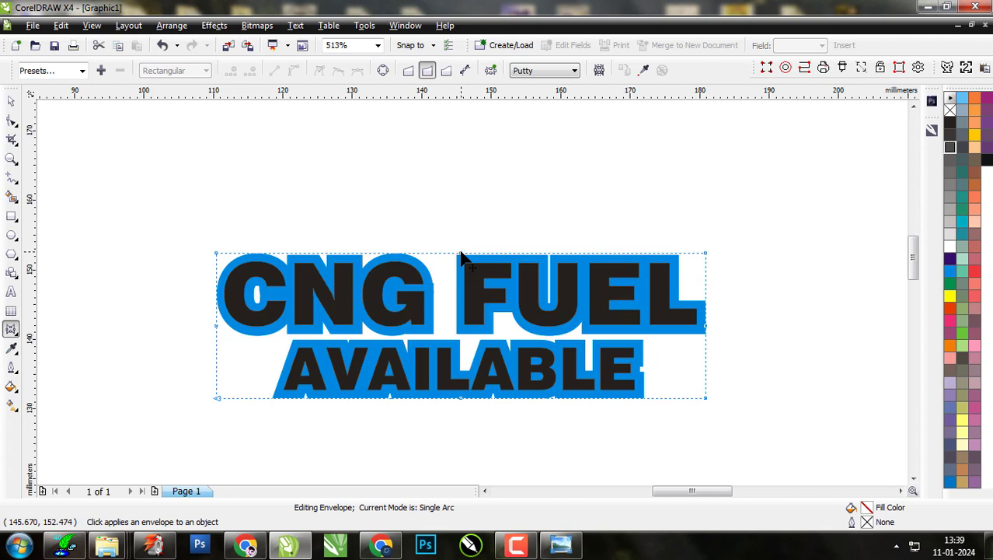
pyautogui.moveTo(461, 257)
pyautogui.mouseDown()
pyautogui.moveTo(461, 223)
pyautogui.moveTo(461, 253)
pyautogui.mouseUp()
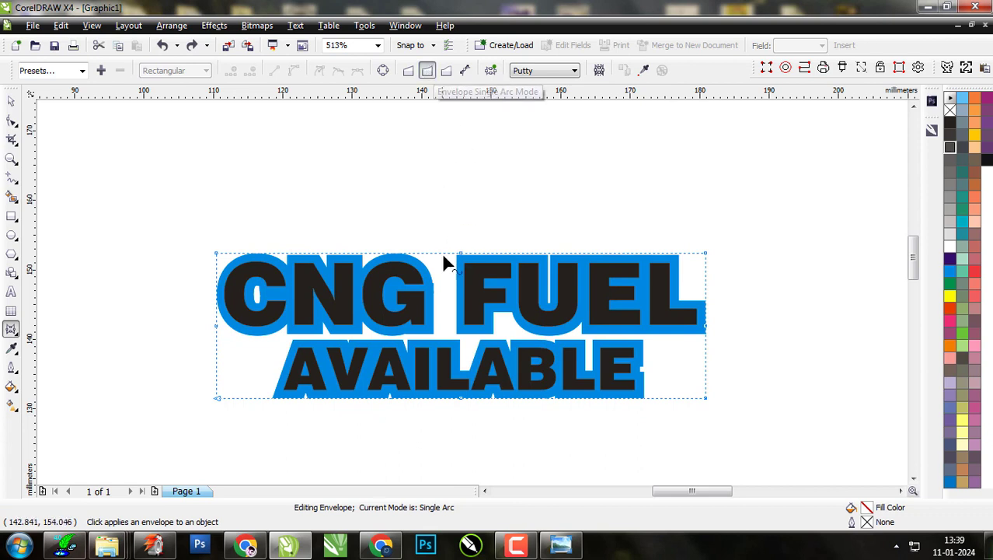
pyautogui.moveTo(461, 254); pyautogui.dragTo(461, 212)
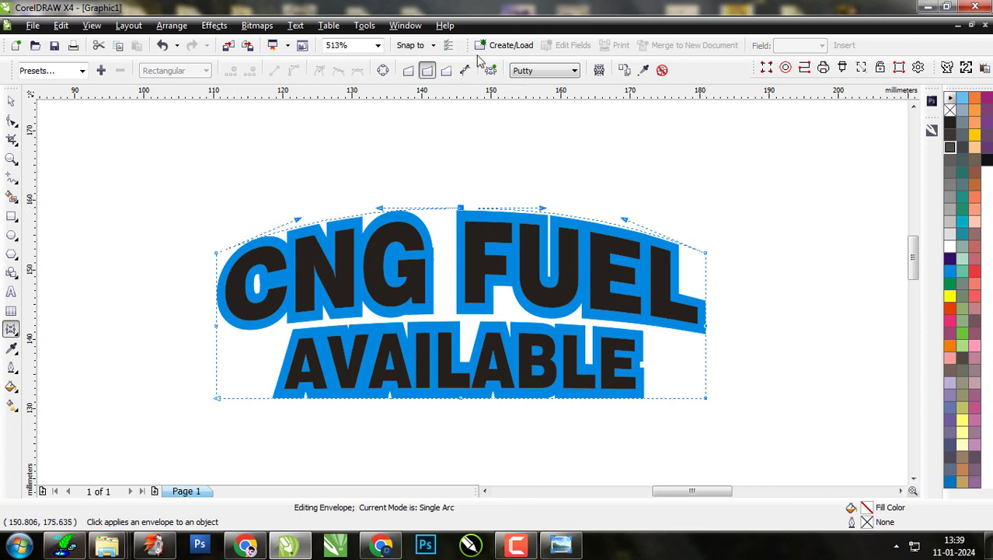
# Turn off Dynamic Guides and raise the envelope's top arc until the lettering is about 28 mm high.
pyautogui.click(412, 45)
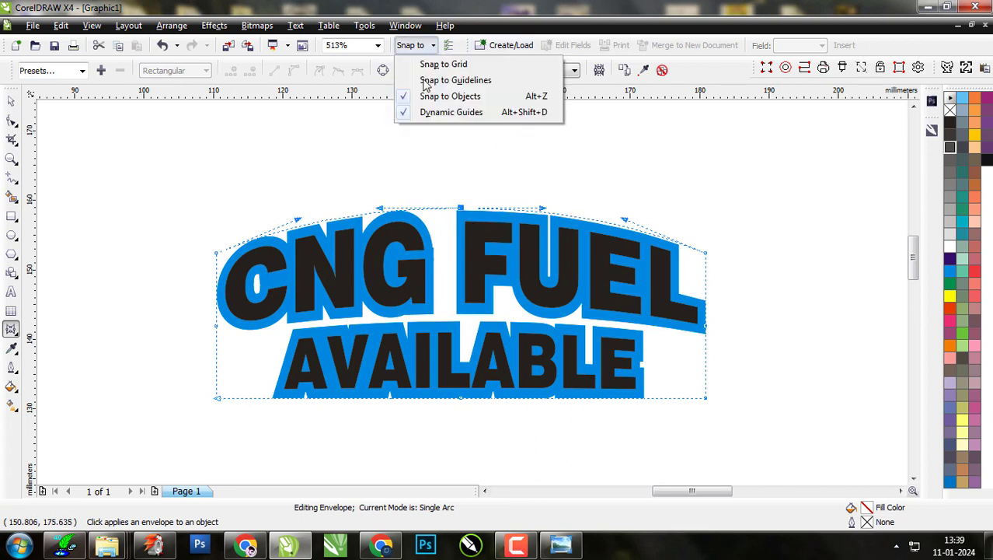
pyautogui.click(410, 117)
pyautogui.moveTo(461, 209); pyautogui.dragTo(461, 203)
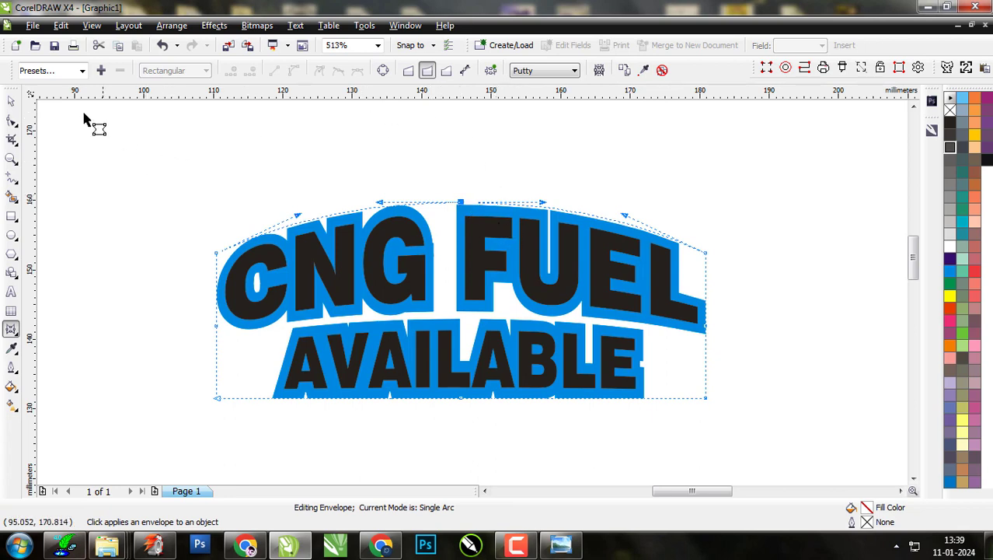
# Reopen the lettering's envelope and raise the midpoints of its top and bottom edges so both arch upward.
pyautogui.click(11, 101)
pyautogui.click(134, 139)
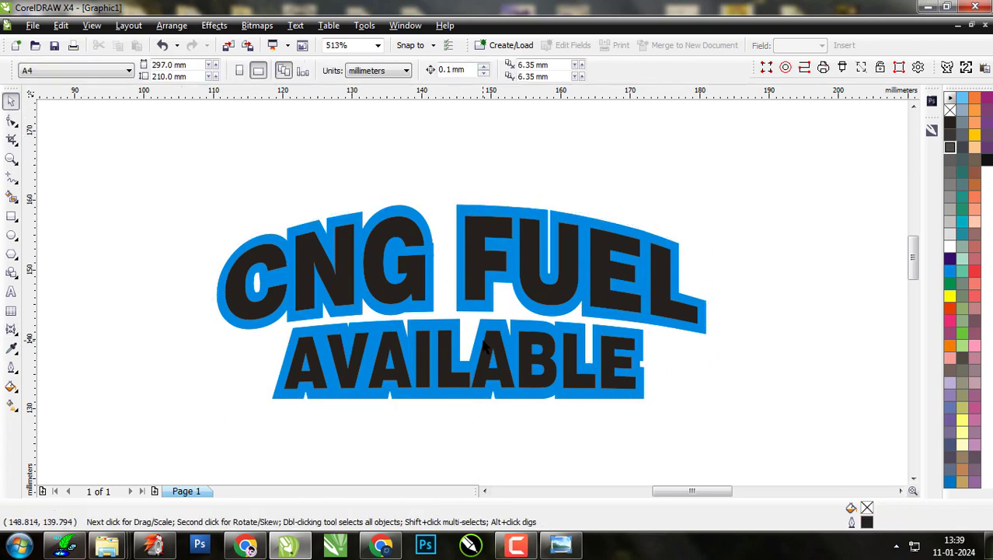
pyautogui.click(480, 247)
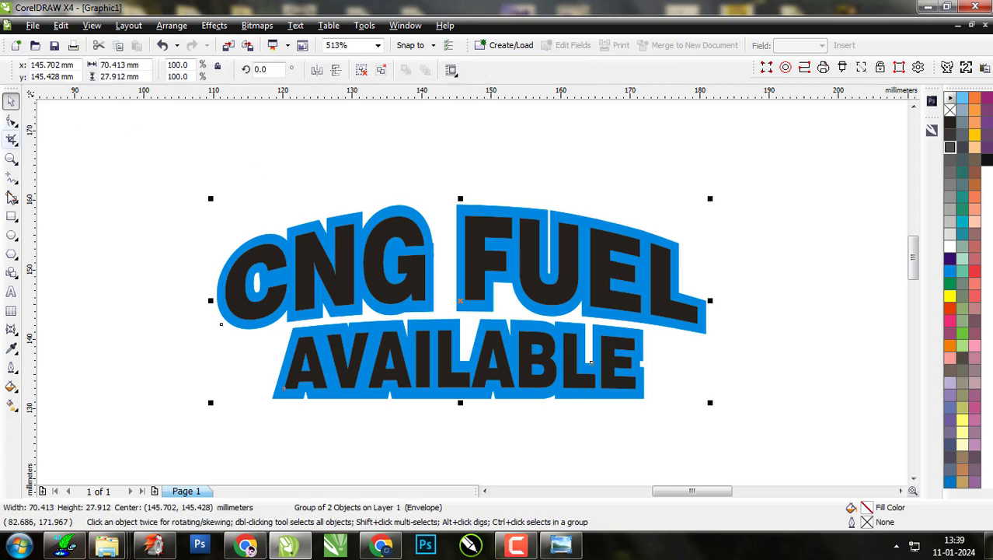
pyautogui.click(11, 329)
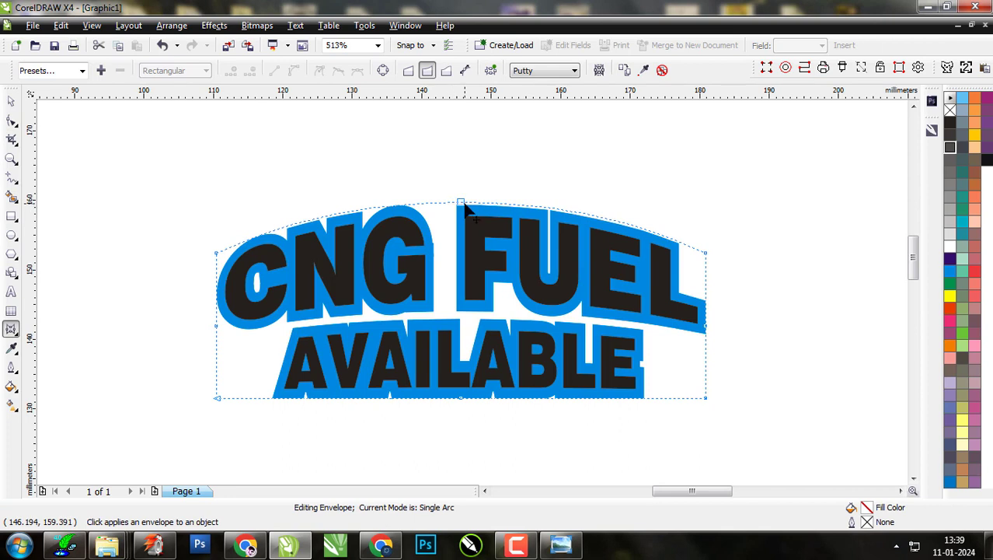
pyautogui.moveTo(462, 205); pyautogui.dragTo(461, 184)
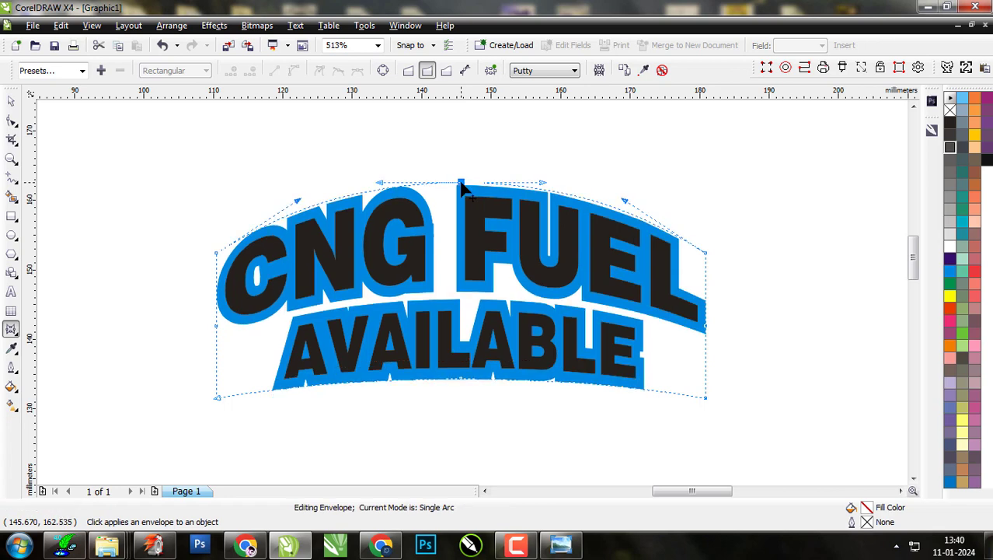
# Raise the midpoint of the envelope's top edge until the grouped lettering is about 30 mm high.
pyautogui.press('space')
pyautogui.press('Escape')
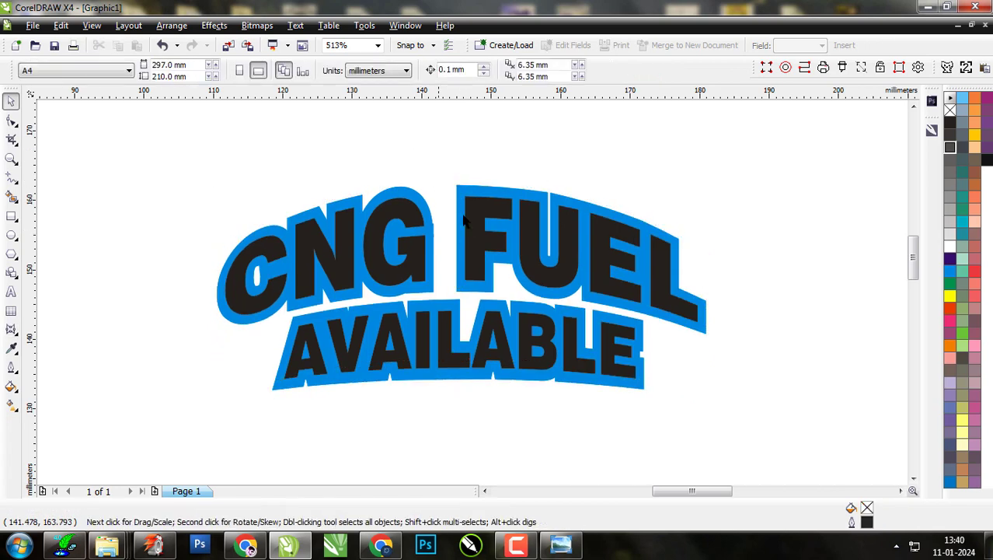
pyautogui.click(486, 256)
pyautogui.press('space')
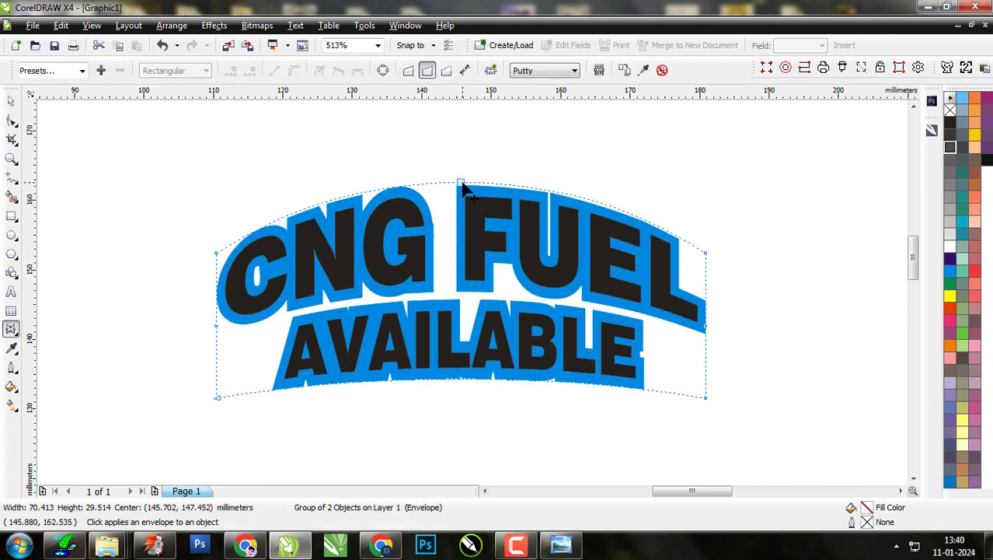
pyautogui.moveTo(463, 184); pyautogui.dragTo(463, 176)
pyautogui.press('space')
pyautogui.press('Escape')
pyautogui.click(429, 259)
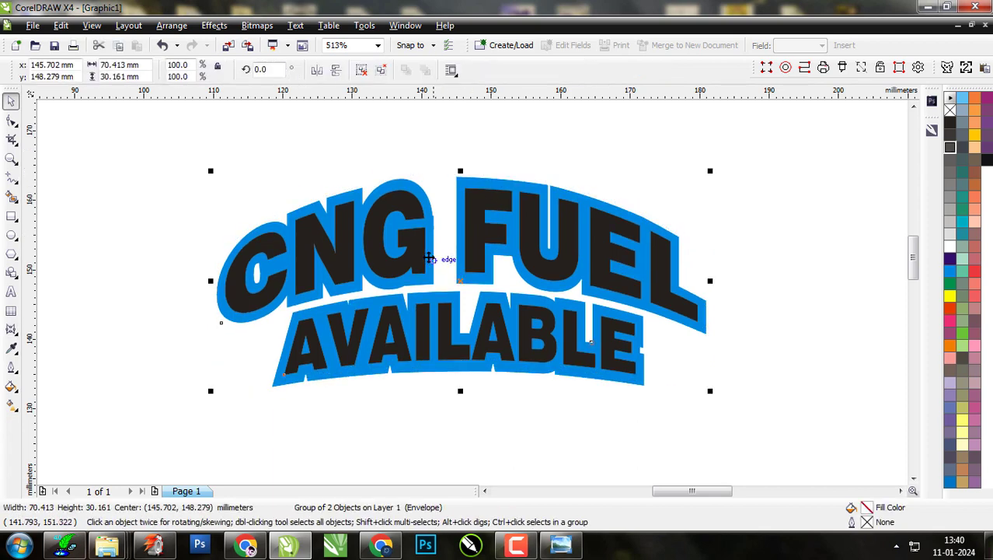
# Ungroup the arched lettering into its contour outline and its text.
pyautogui.click(429, 257)
pyautogui.click(367, 74)
pyautogui.click(327, 112)
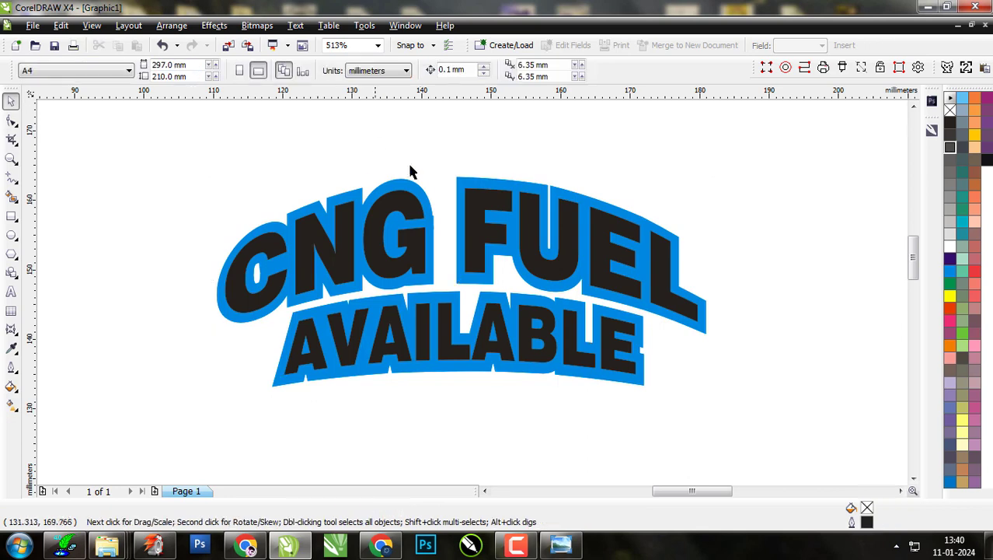
# Fill the contour outline with green and the black text with white.
pyautogui.click(423, 189)
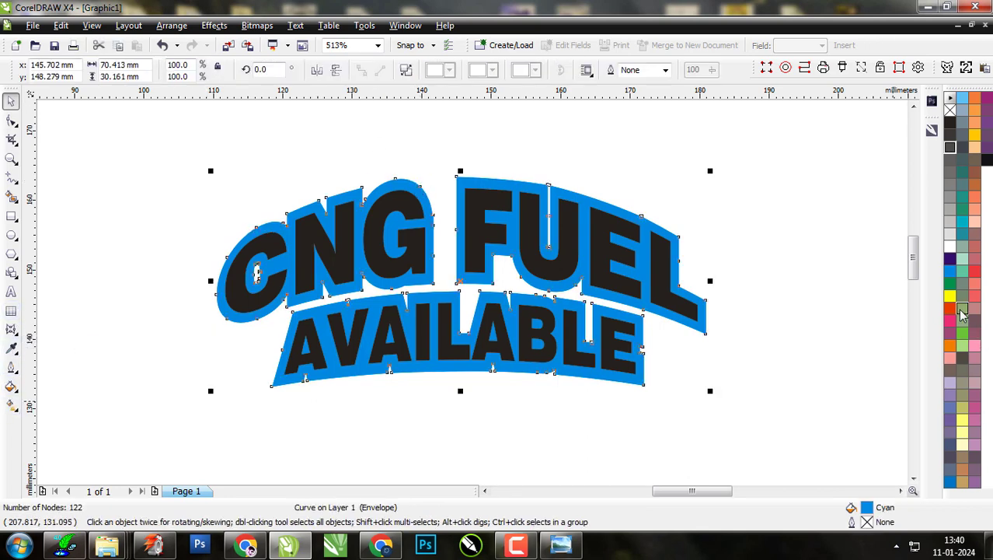
pyautogui.click(950, 283)
pyautogui.click(94, 303)
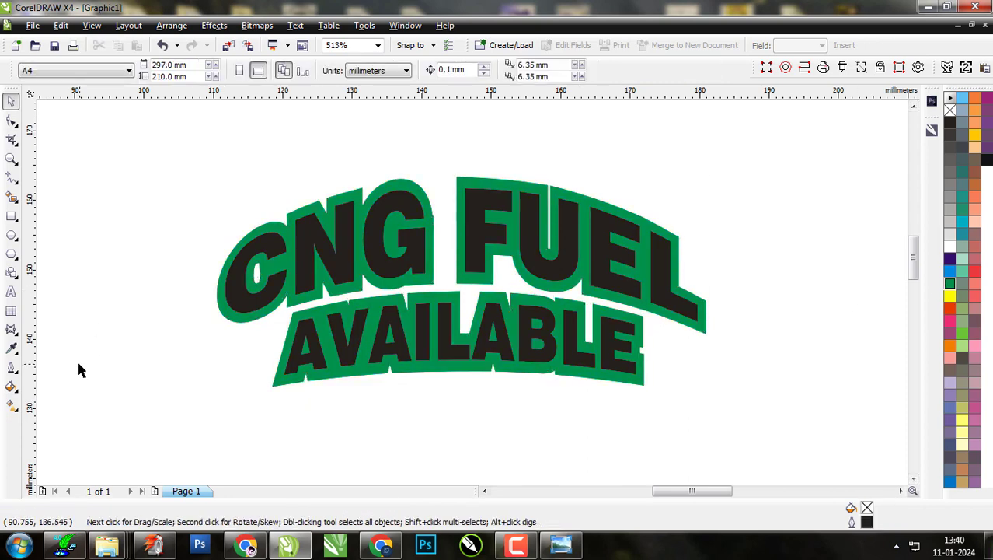
pyautogui.click(349, 243)
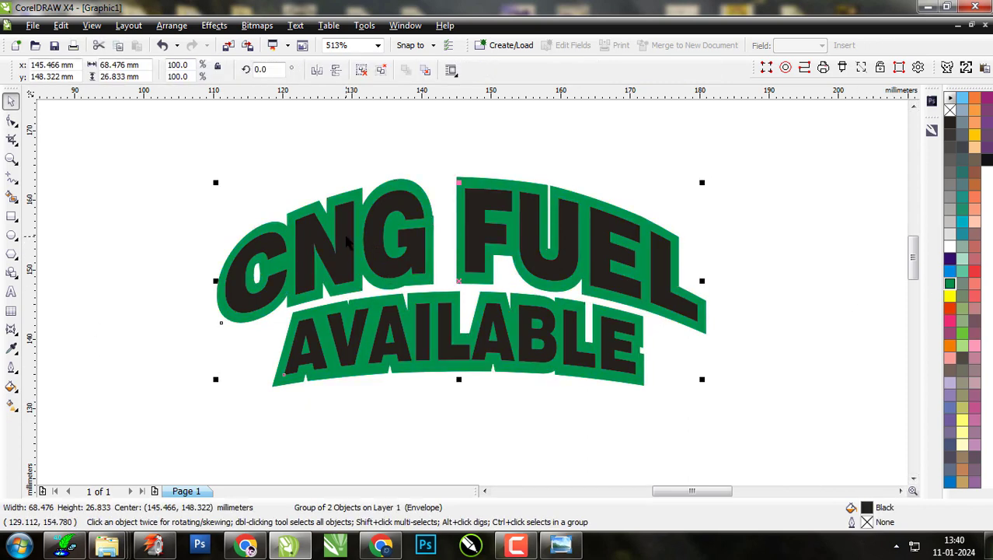
pyautogui.click(950, 247)
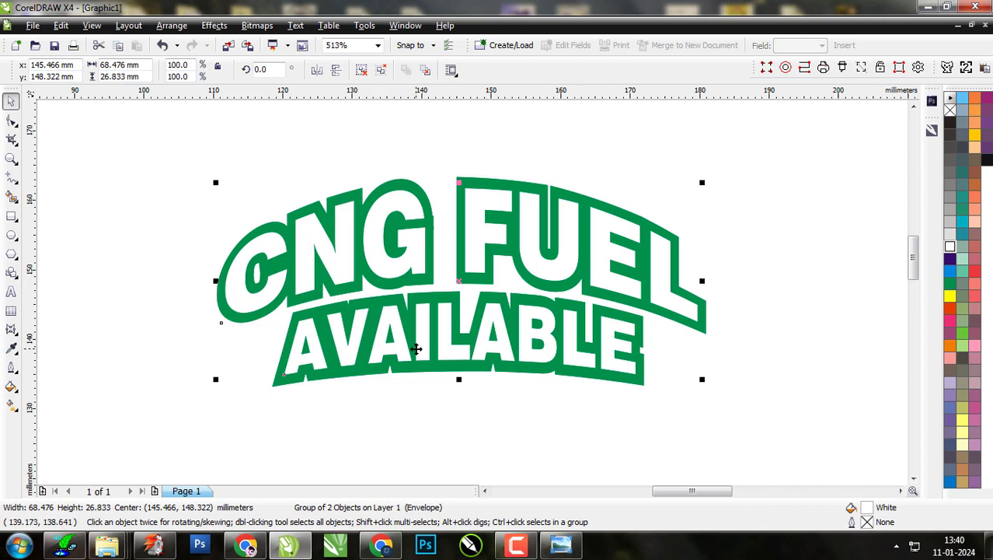
pyautogui.click(10, 329)
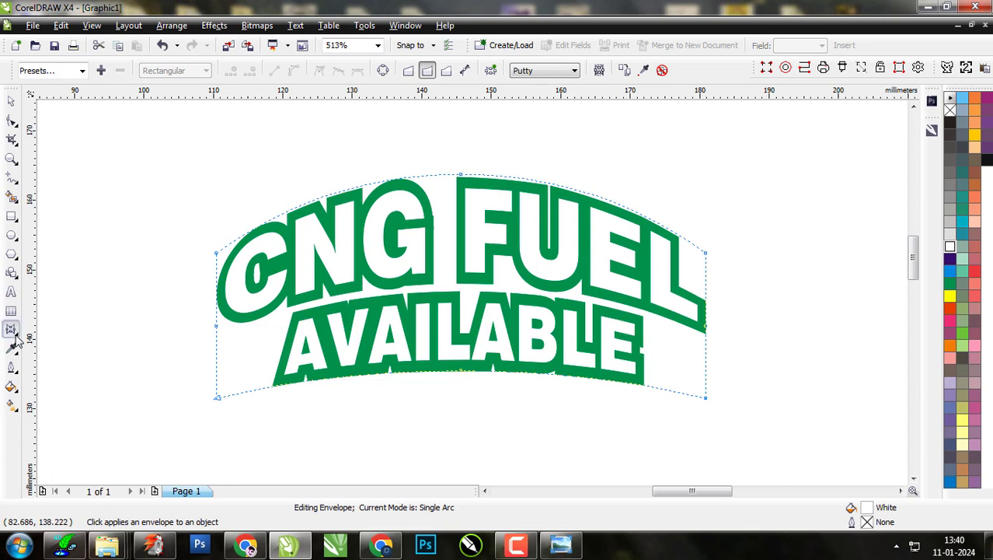
pyautogui.click(11, 329)
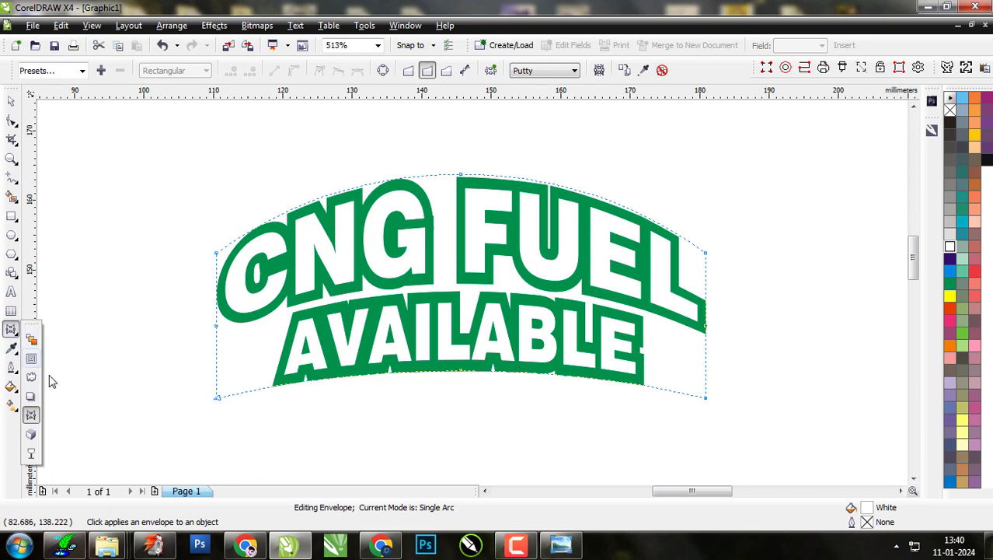
pyautogui.click(31, 436)
pyautogui.scroll(-3, 490, 349)
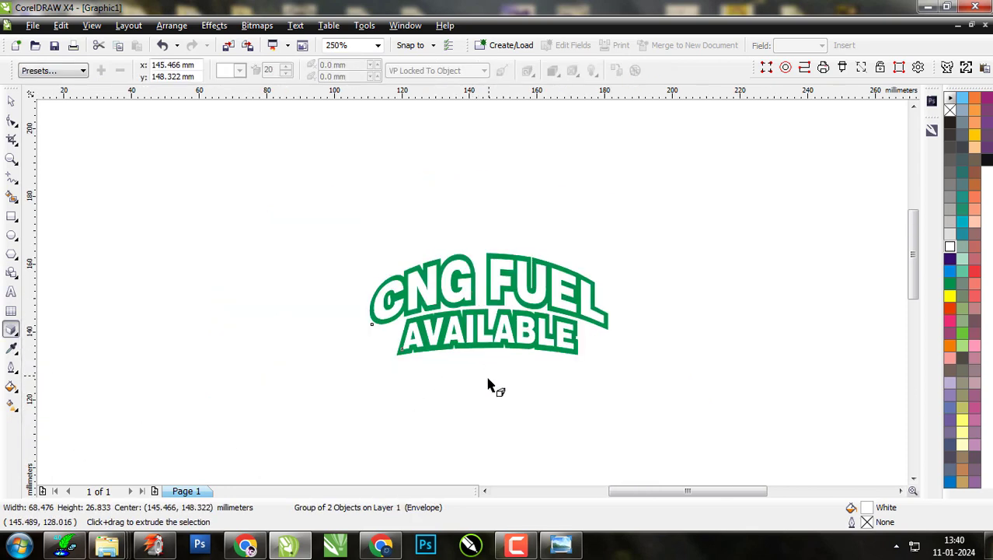
pyautogui.scroll(3, 488, 385)
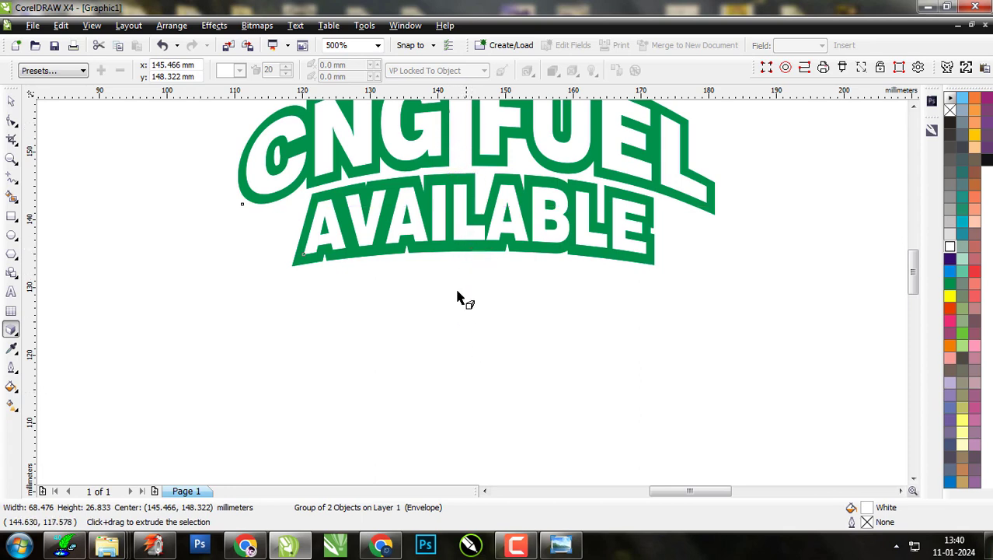
pyautogui.scroll(-2, 459, 298)
pyautogui.scroll(2, 492, 255)
pyautogui.scroll(-2, 478, 296)
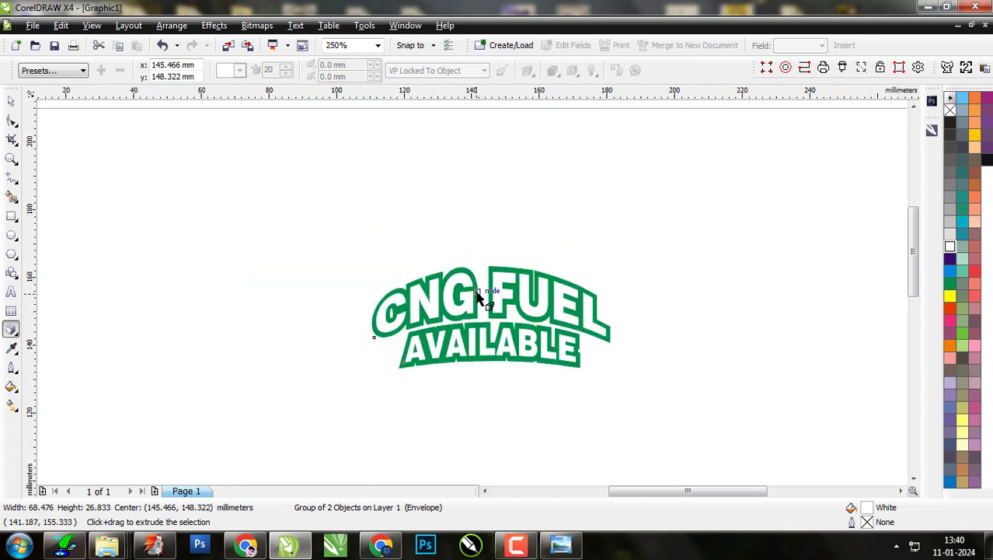
pyautogui.press('space')
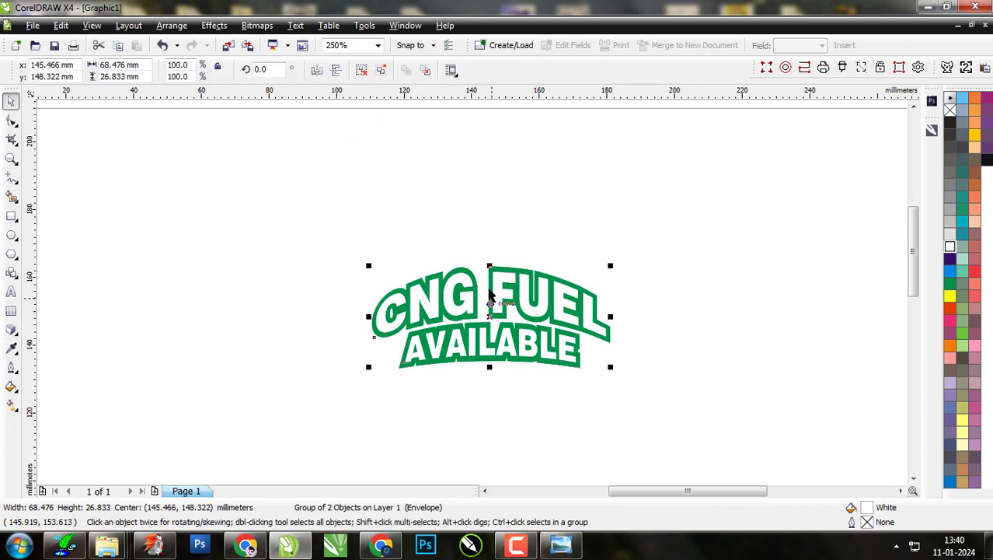
# Convert the green contour outline from an envelope shape to plain curves.
pyautogui.click(473, 272)
pyautogui.click(457, 274)
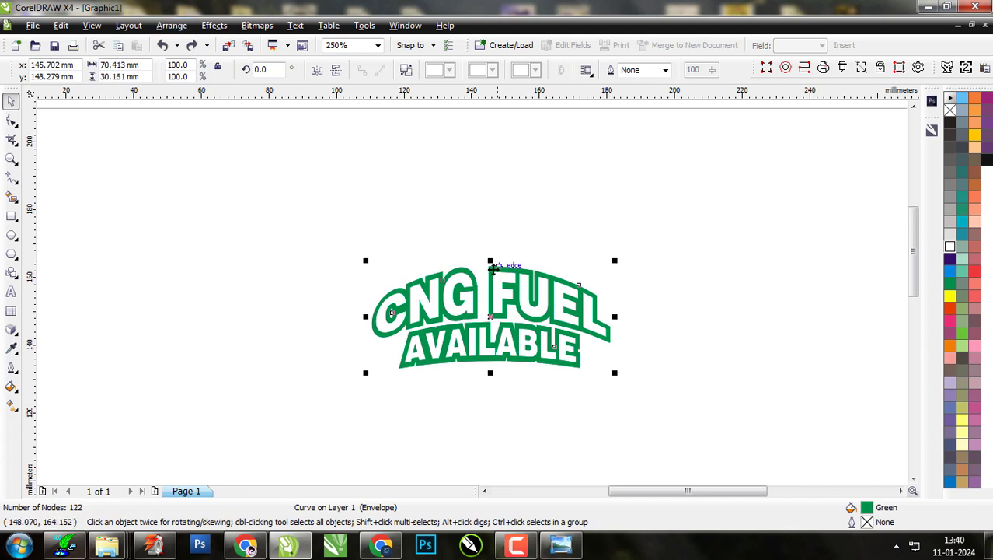
pyautogui.click(460, 278)
pyautogui.click(11, 331)
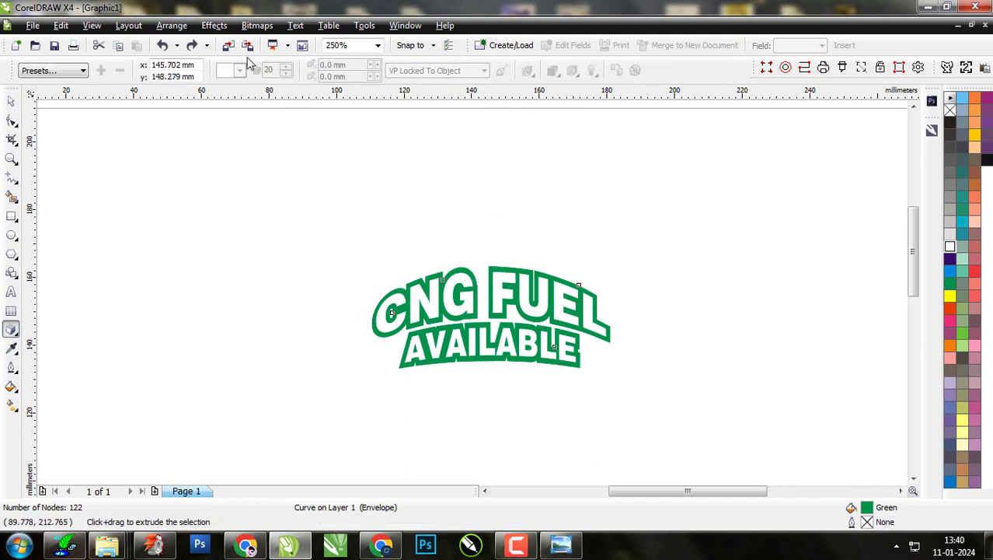
pyautogui.click(172, 25)
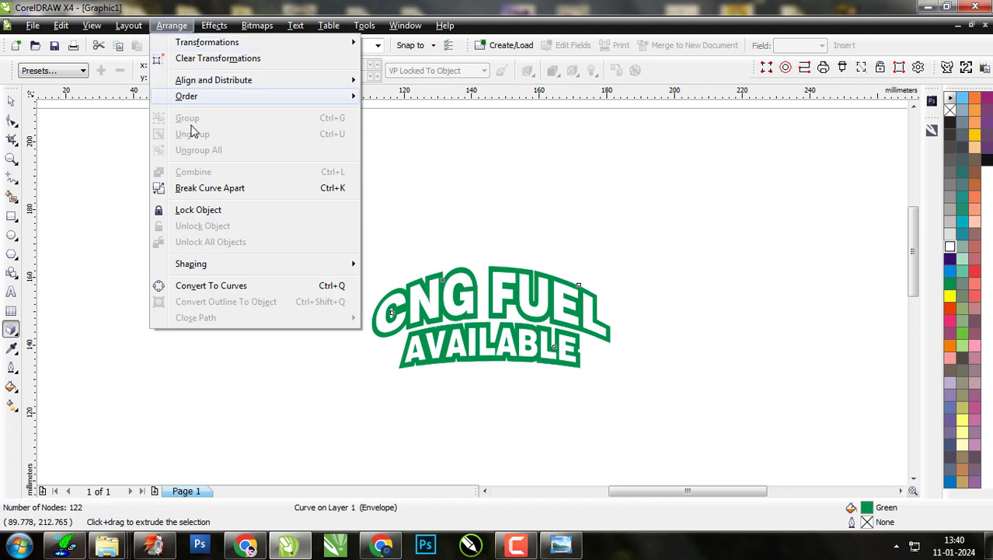
pyautogui.click(204, 287)
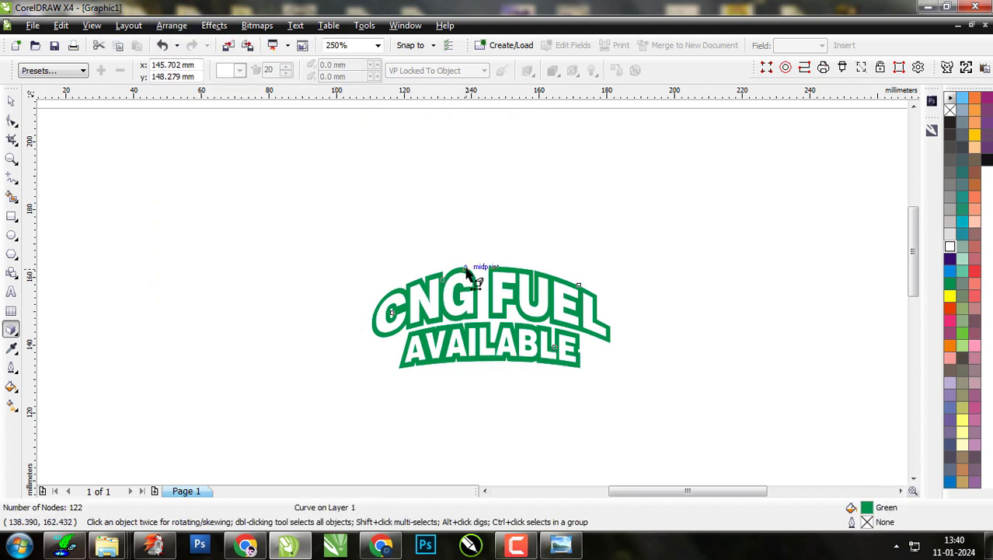
# Extrude the green outline straight down, with its vanishing point about 36 mm below the centre.
pyautogui.moveTo(485, 315); pyautogui.dragTo(491, 440)
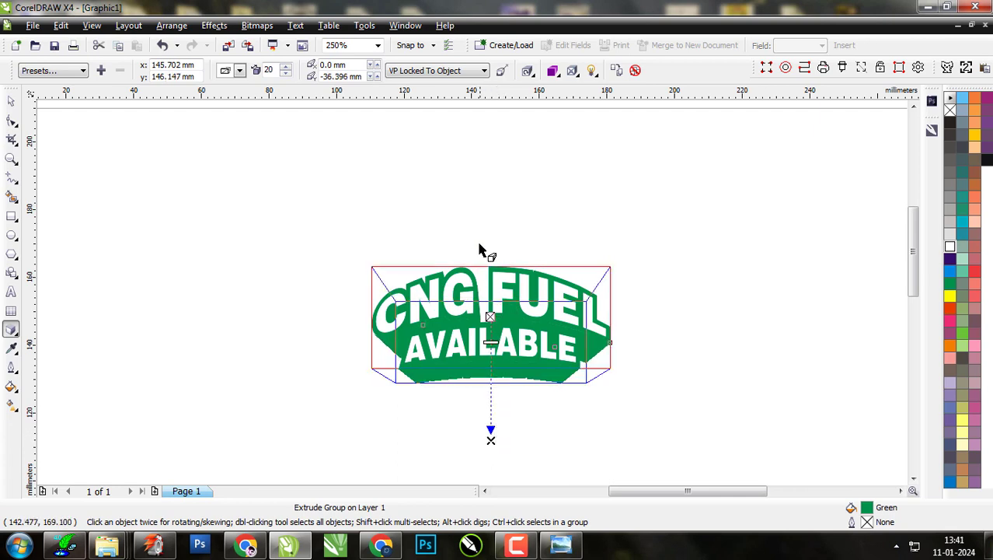
pyautogui.press('space')
pyautogui.click(480, 219)
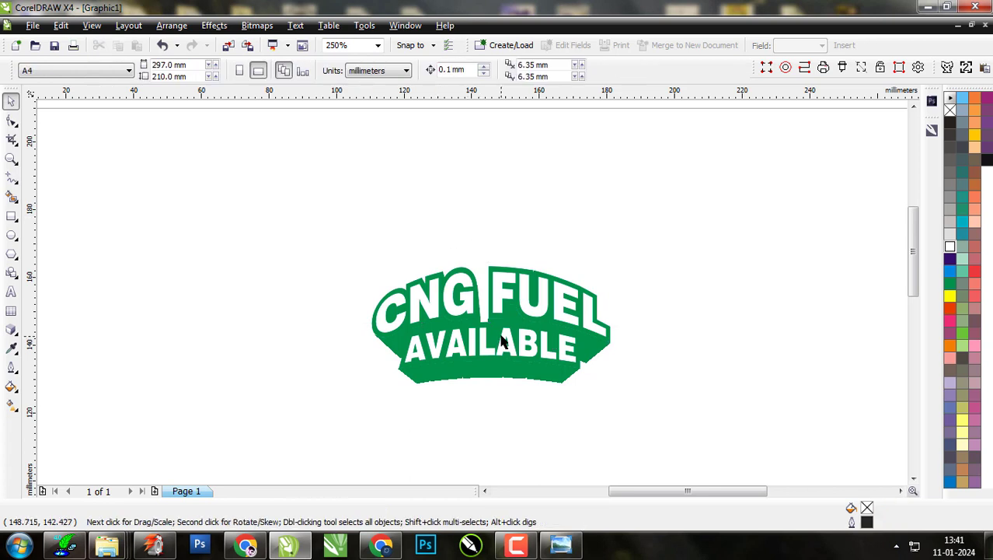
# Break the extrude group apart and select the separated extrusion shapes.
pyautogui.click(498, 378)
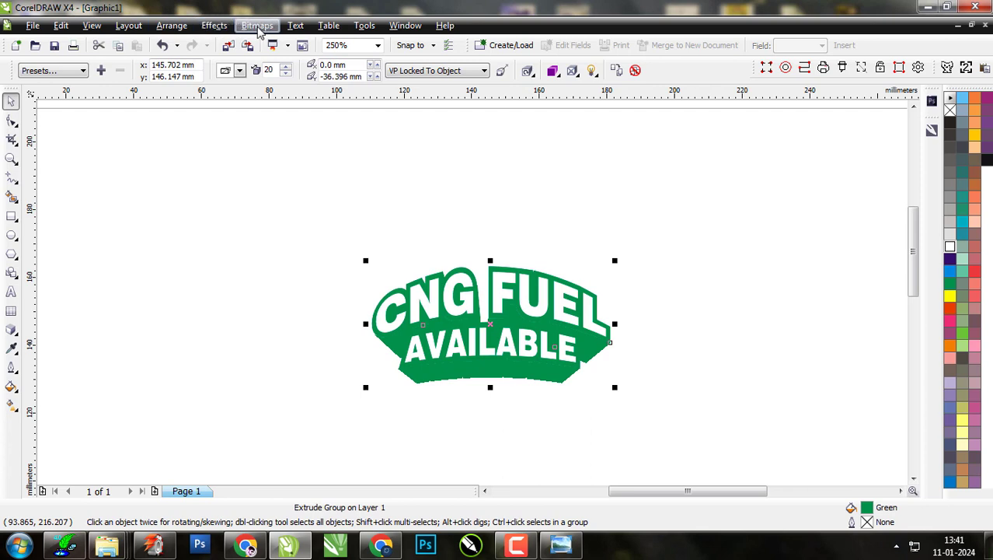
pyautogui.click(171, 26)
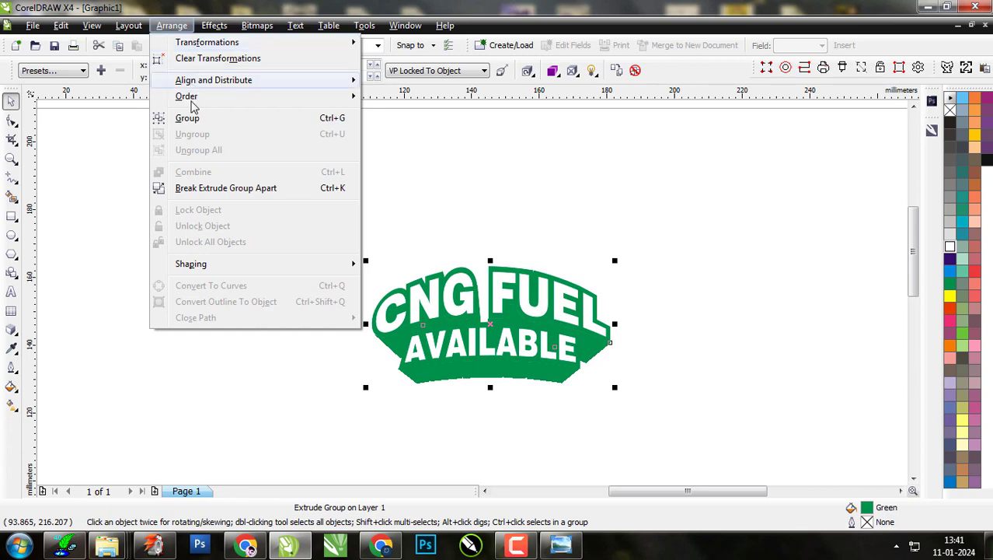
pyautogui.click(195, 189)
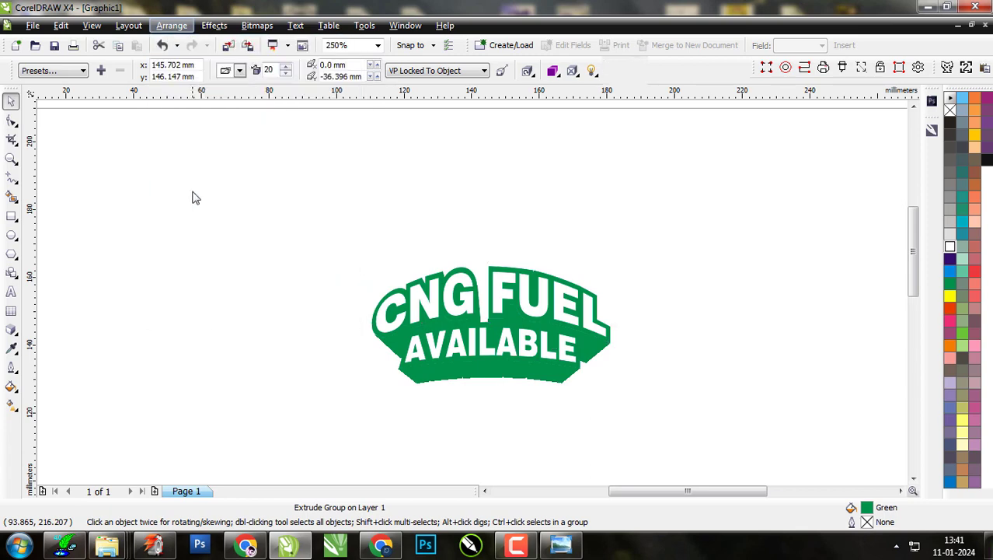
pyautogui.click(477, 375)
pyautogui.scroll(4, 477, 371)
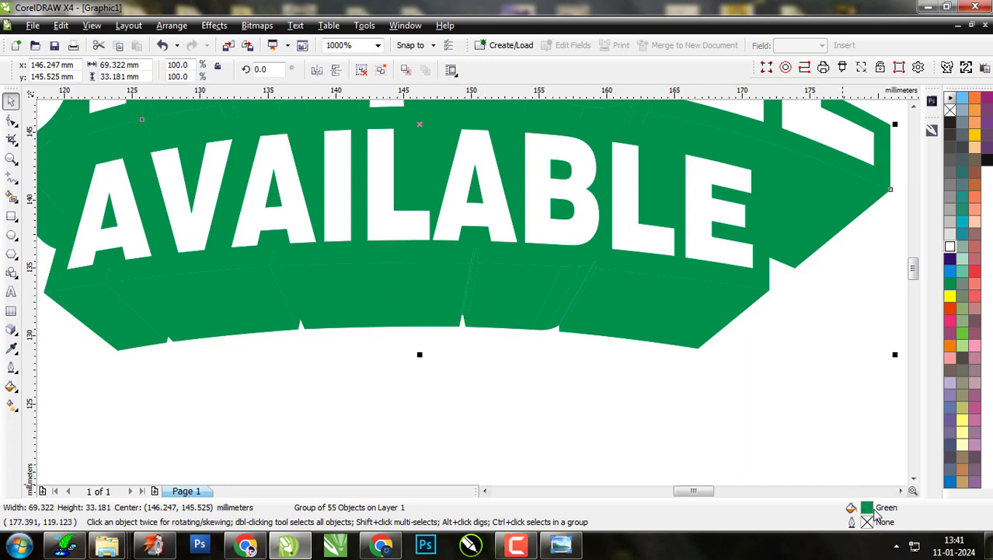
pyautogui.scroll(-2, 466, 311)
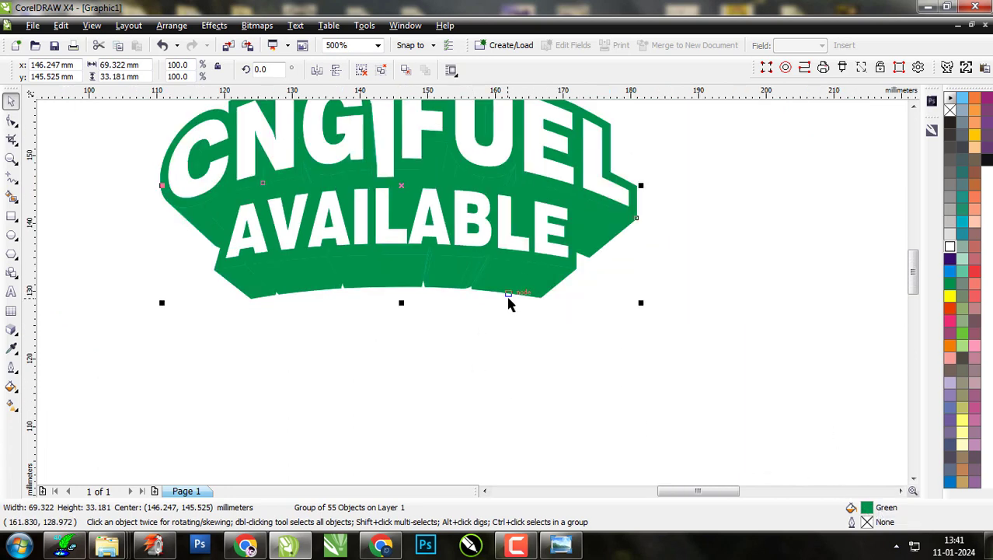
pyautogui.scroll(-2, 492, 315)
pyautogui.moveTo(677, 338); pyautogui.dragTo(295, 186)
pyautogui.click(200, 187)
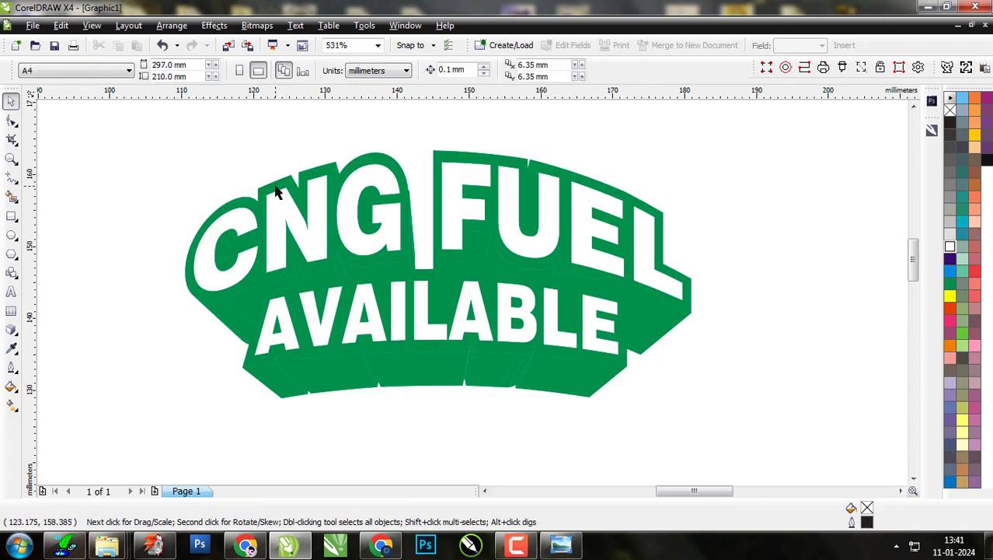
pyautogui.click(554, 389)
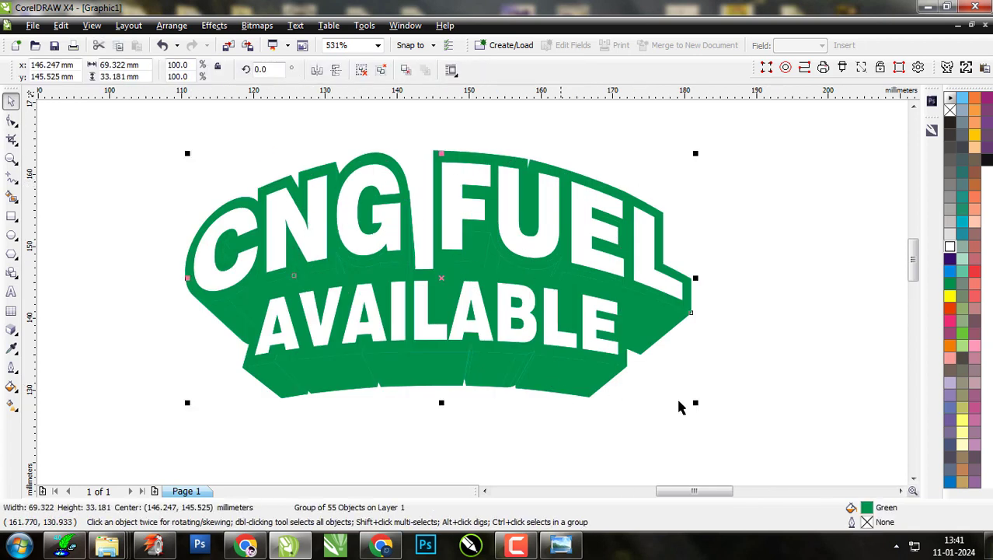
# Try a darker green uniform fill of C100 M0 Y100 K30 on the extrusion shapes.
pyautogui.doubleClick(869, 509)
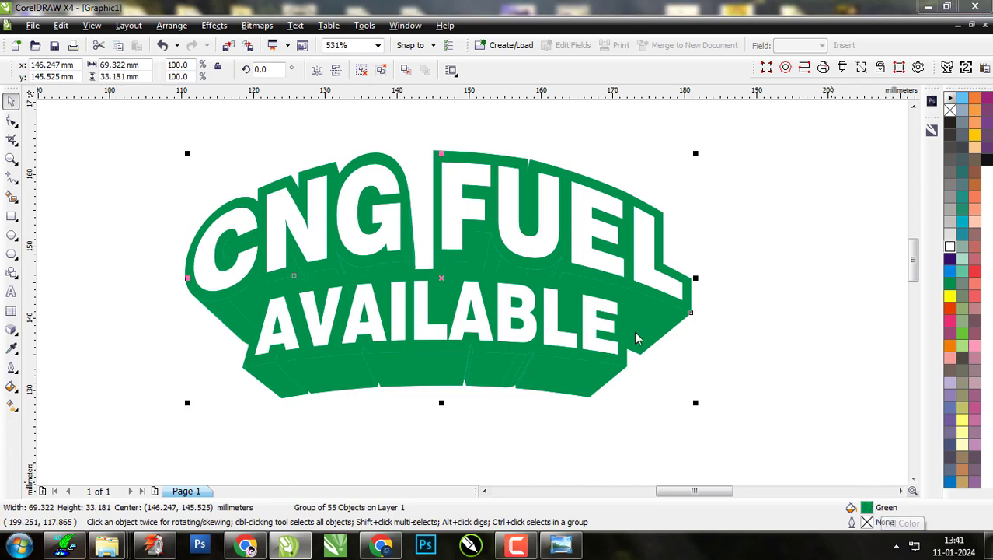
pyautogui.moveTo(333, 332); pyautogui.dragTo(296, 332)
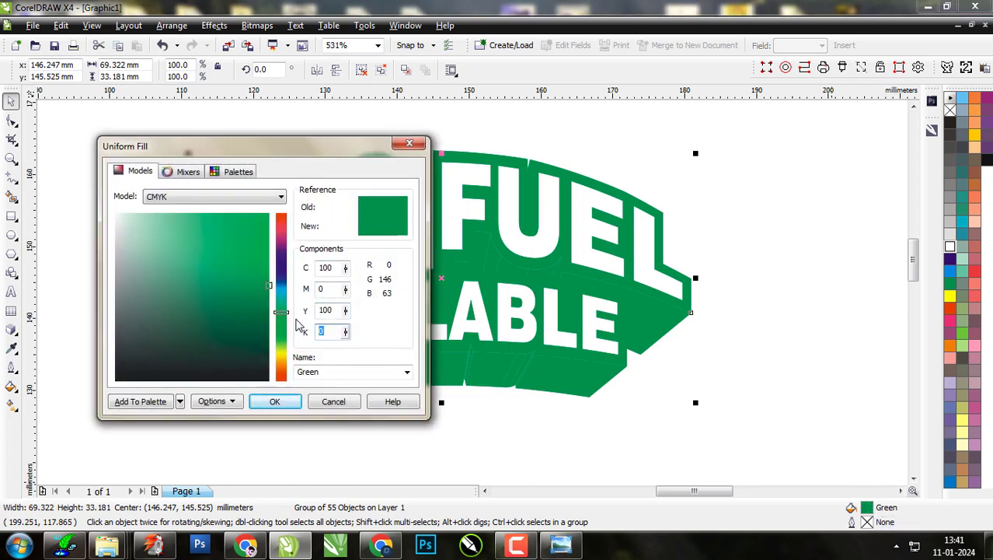
pyautogui.write('60')
pyautogui.press('Return')
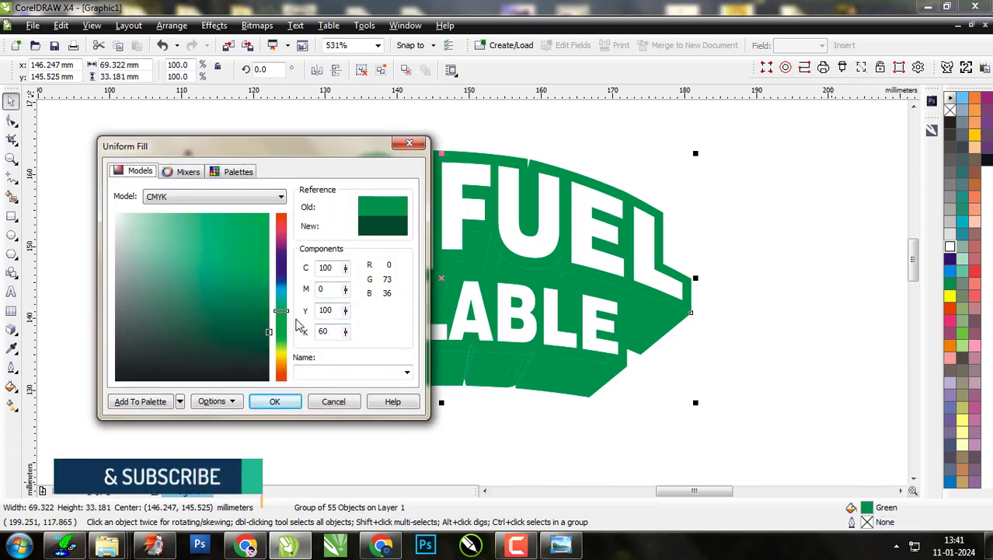
pyautogui.write('30')
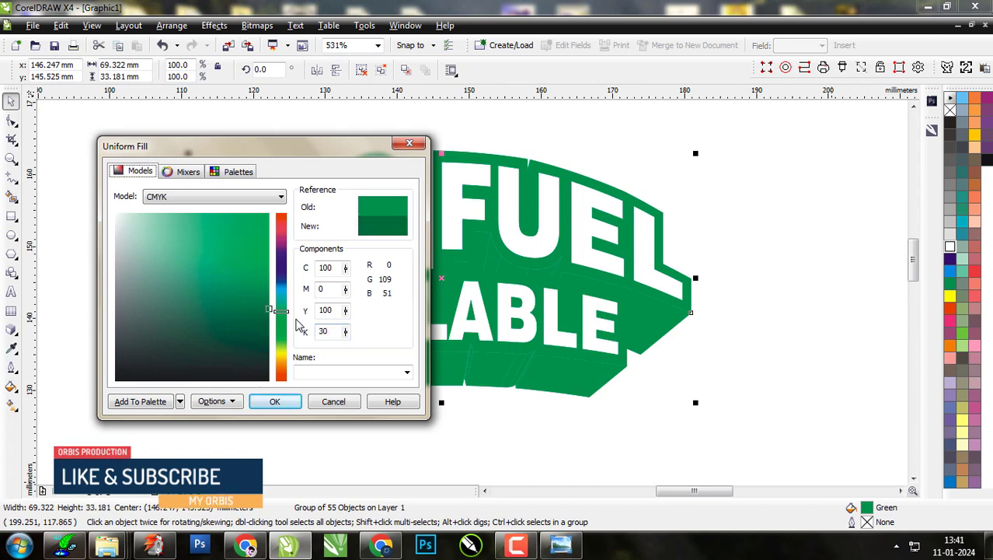
pyautogui.press('Return')
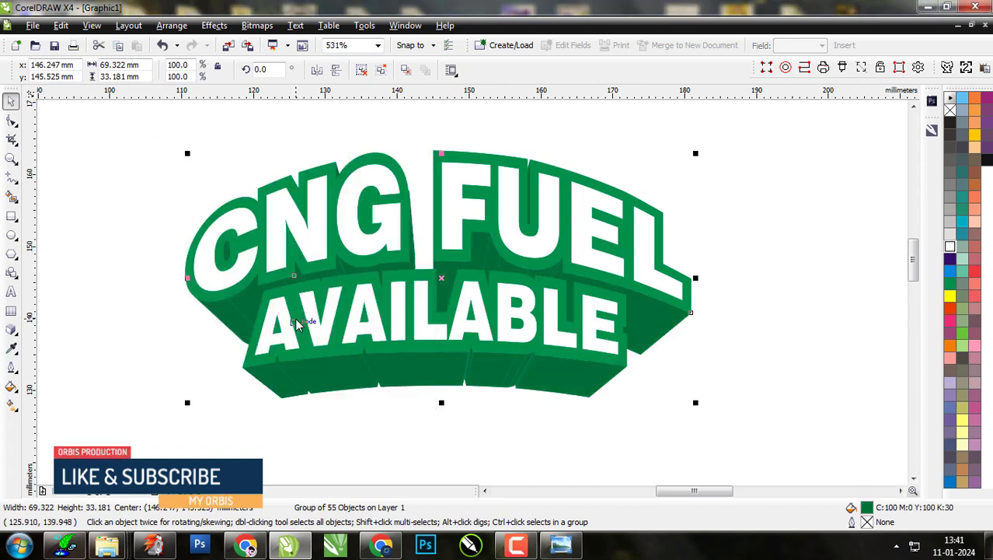
# Set the black (K) component of the extrusion shapes' uniform fill to 40.
pyautogui.doubleClick(867, 507)
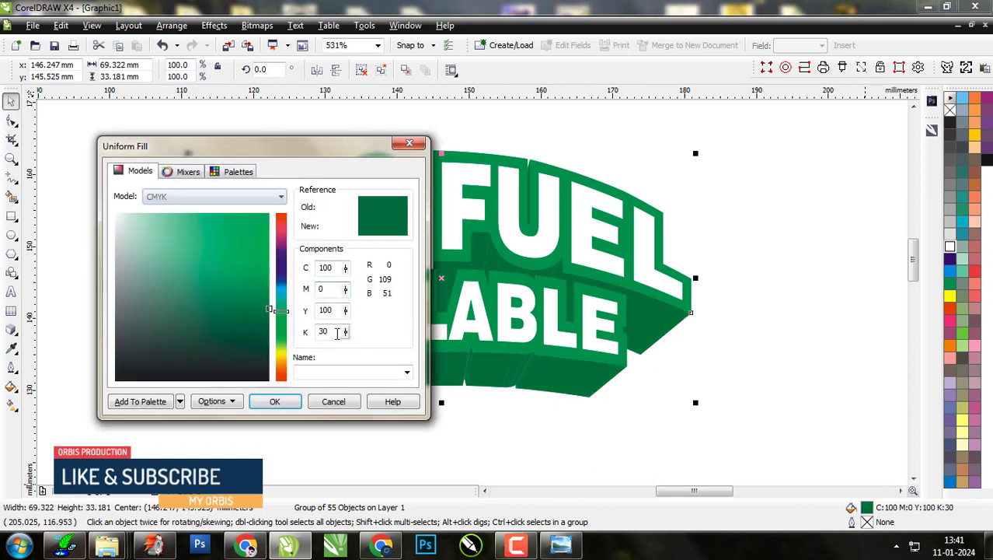
pyautogui.doubleClick(337, 332)
pyautogui.write('40')
pyautogui.press('Return')
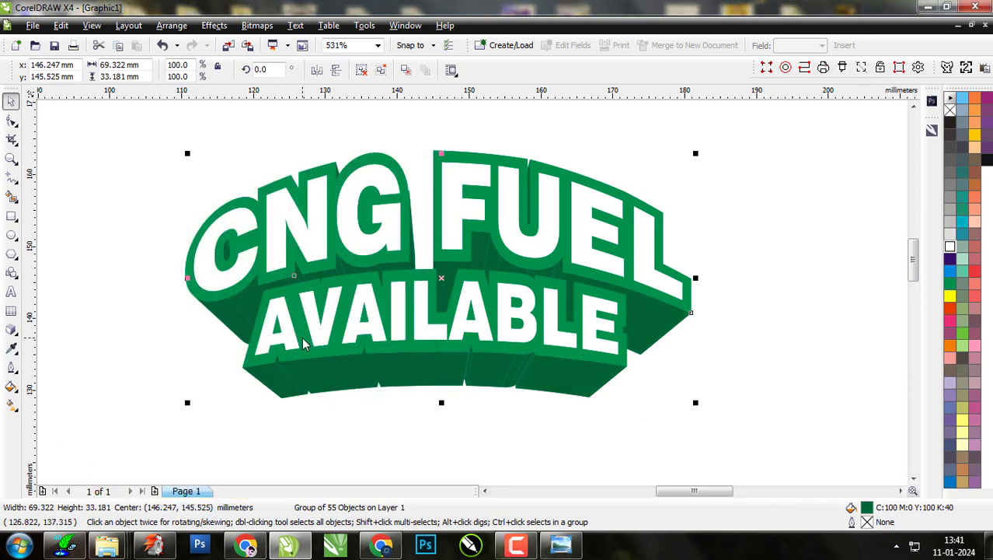
pyautogui.click(630, 393)
pyautogui.click(597, 390)
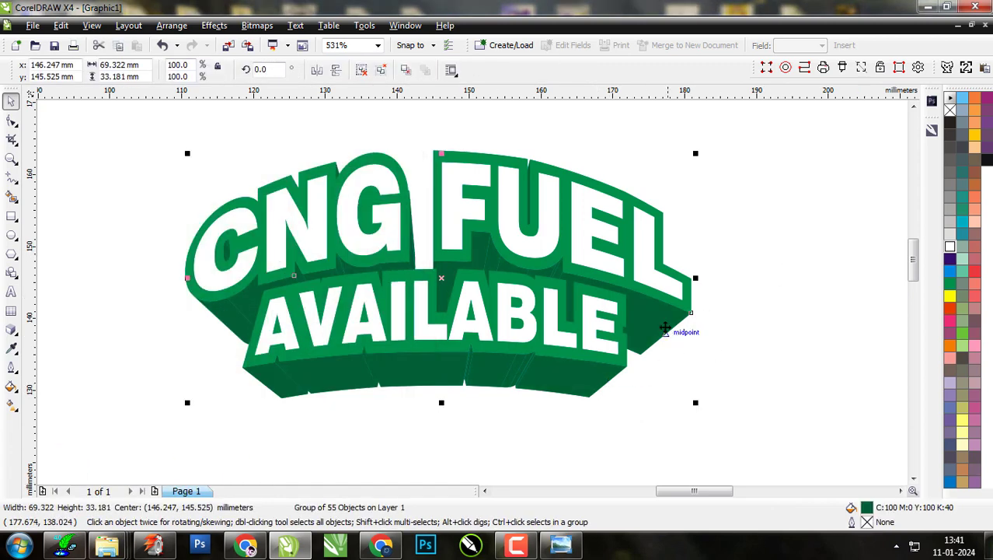
# Add the green contour shape to the selected extrusion and give both objects a hairline outline.
pyautogui.keyDown('shift'); pyautogui.click(567, 175); pyautogui.keyUp('shift')
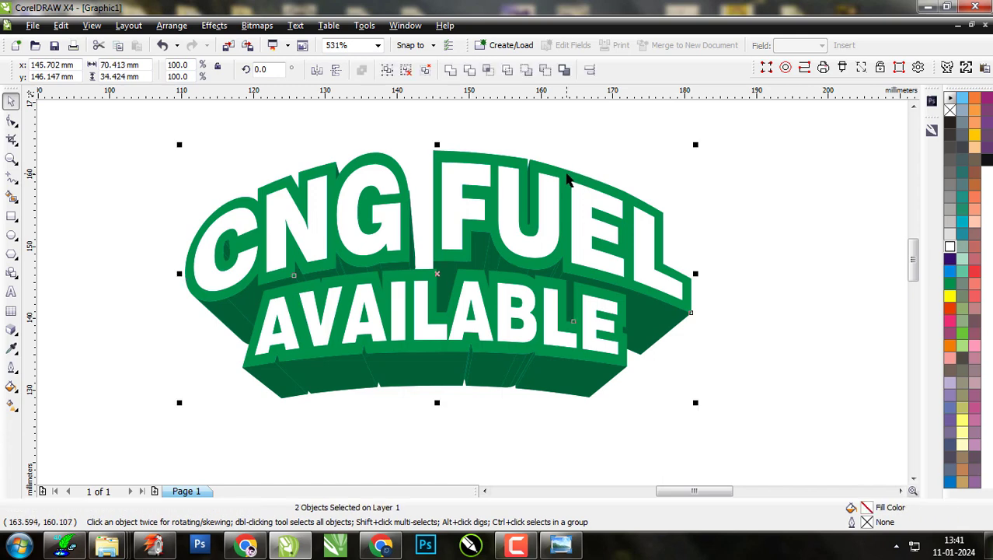
pyautogui.doubleClick(867, 523)
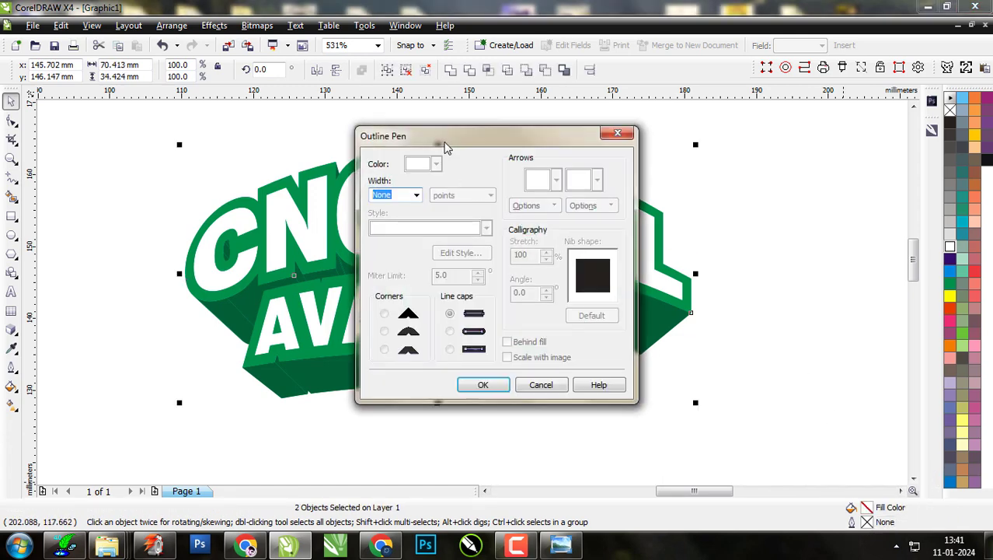
pyautogui.moveTo(445, 142); pyautogui.dragTo(625, 153)
pyautogui.click(596, 205)
pyautogui.click(583, 226)
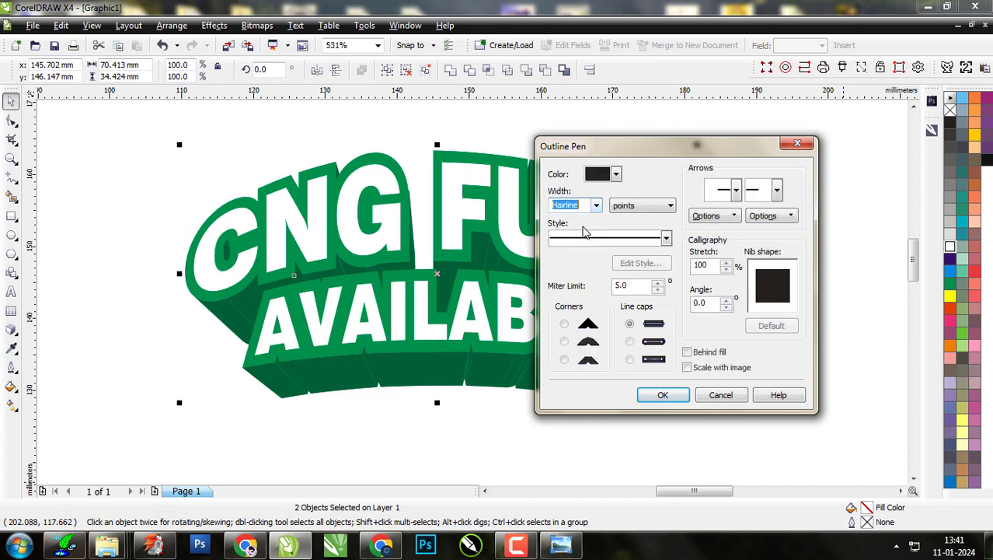
# Set the outline colour of both selected objects to C100 M0 Y100 K40 and apply it.
pyautogui.click(616, 174)
pyautogui.click(626, 285)
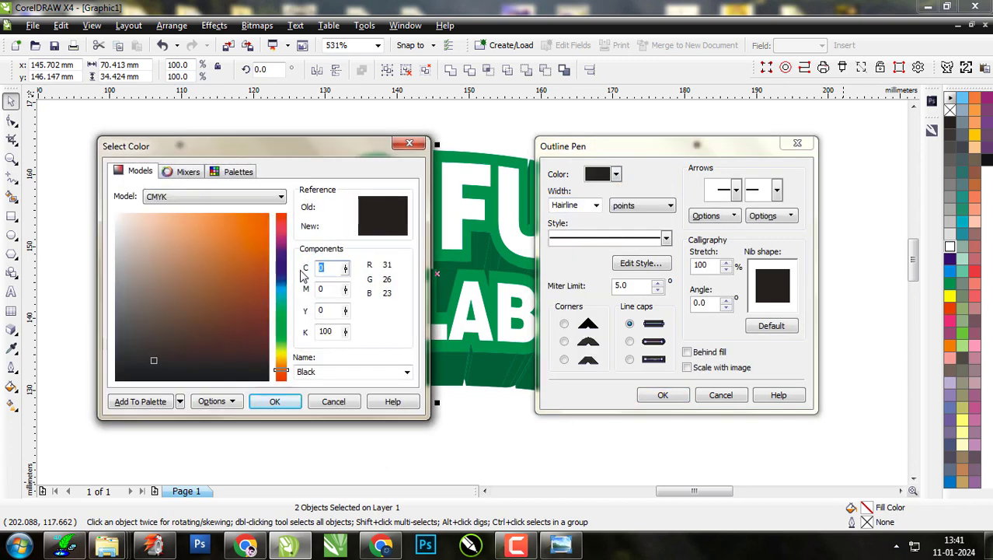
pyautogui.press('Tab')
pyautogui.press('Tab')
pyautogui.write('100')
pyautogui.press('Tab')
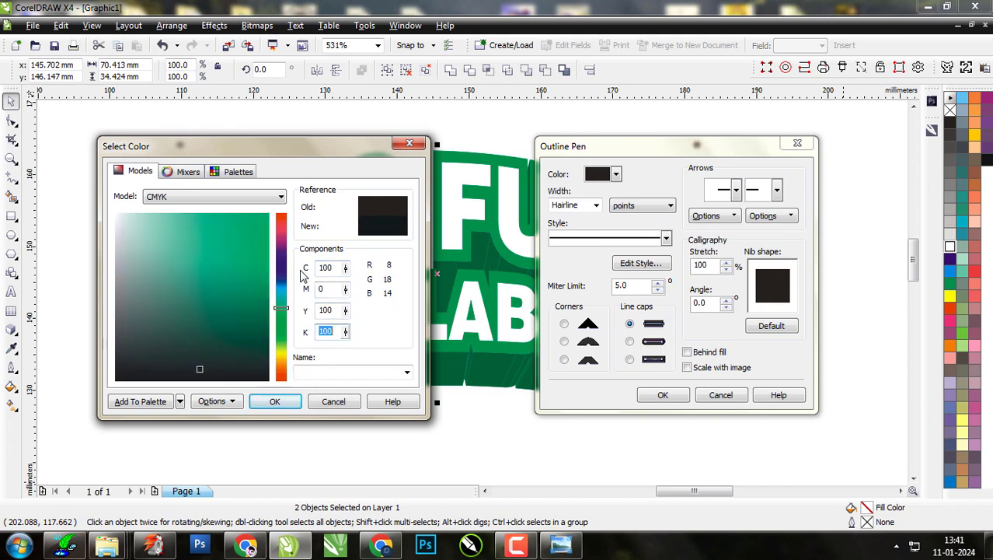
pyautogui.press('Tab')
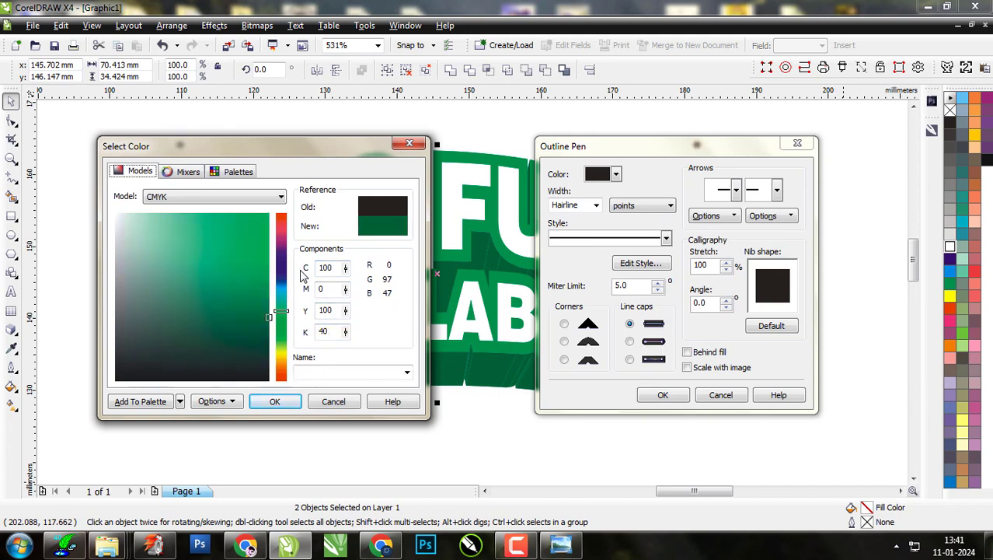
pyautogui.click(272, 401)
pyautogui.click(663, 395)
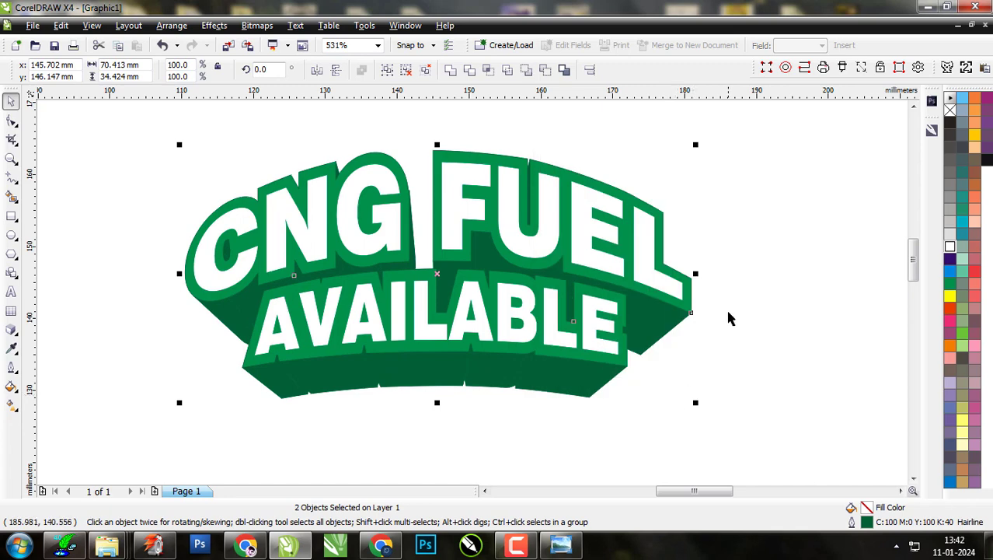
# Select all parts of the CNG FUEL AVAILABLE lettering and group them.
pyautogui.click(728, 312)
pyautogui.press('F3')
pyautogui.moveTo(393, 206); pyautogui.dragTo(785, 431)
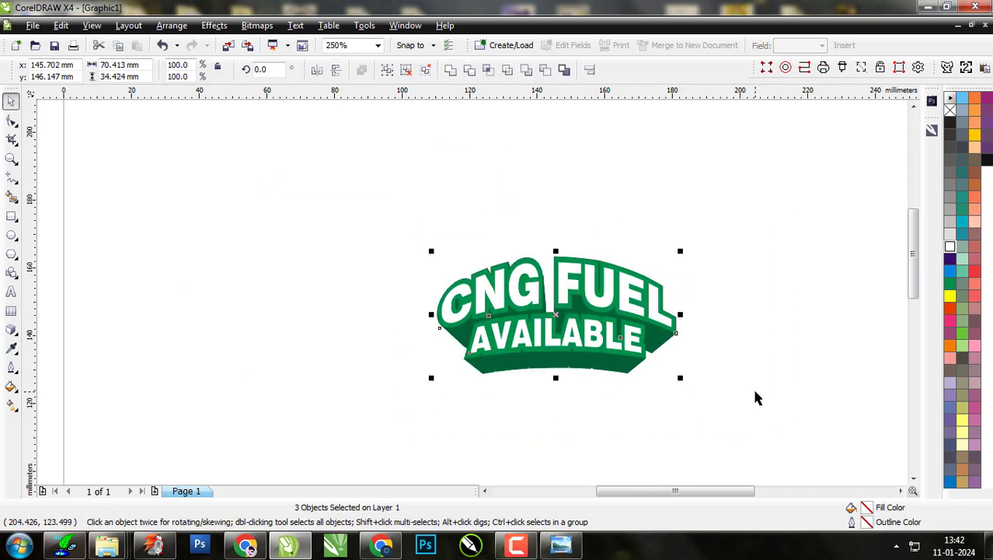
pyautogui.hotkey('ctrl', 'g')
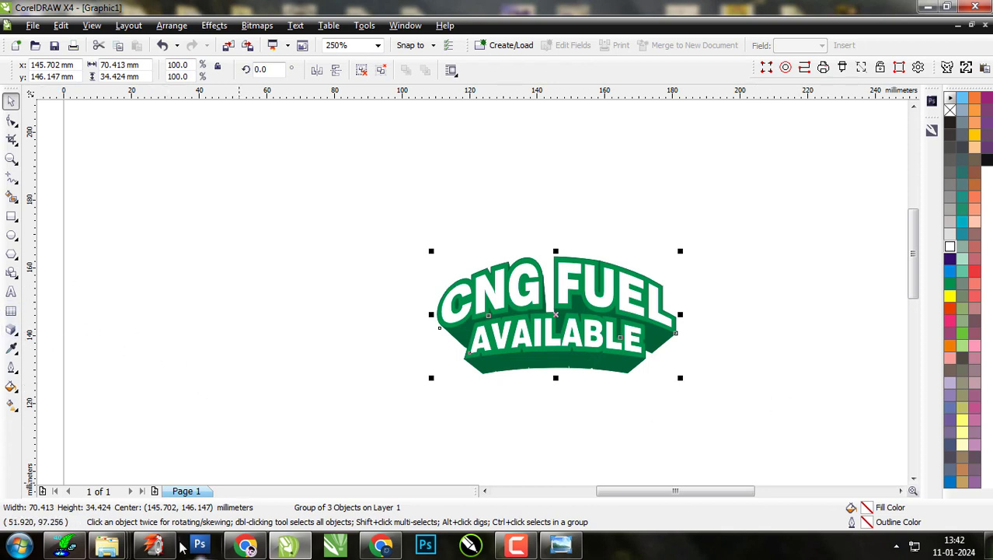
# Switch to Chrome and search Google Images for "GREEN DROP ONG".
pyautogui.click(247, 548)
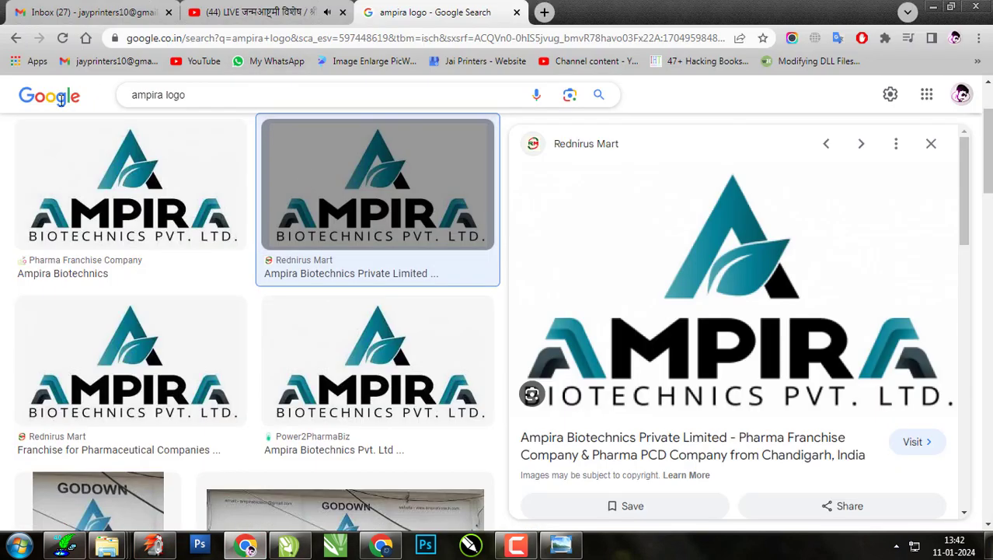
pyautogui.write('GREEN DRO')
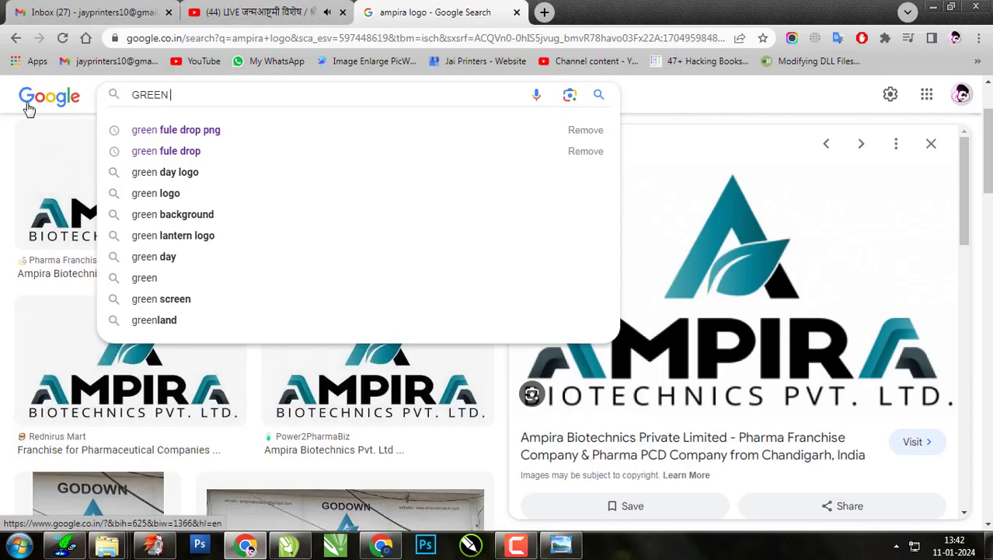
pyautogui.write('P ONG')
pyautogui.press('Return')
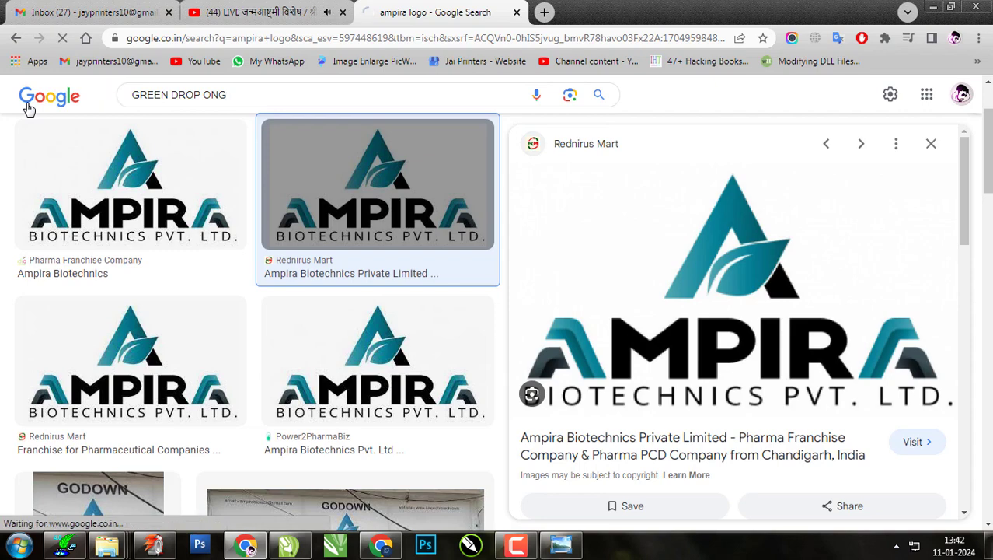
# Choose the green water droplet result from Klipartz and open its source page.
pyautogui.scroll(-1, 366, 300)
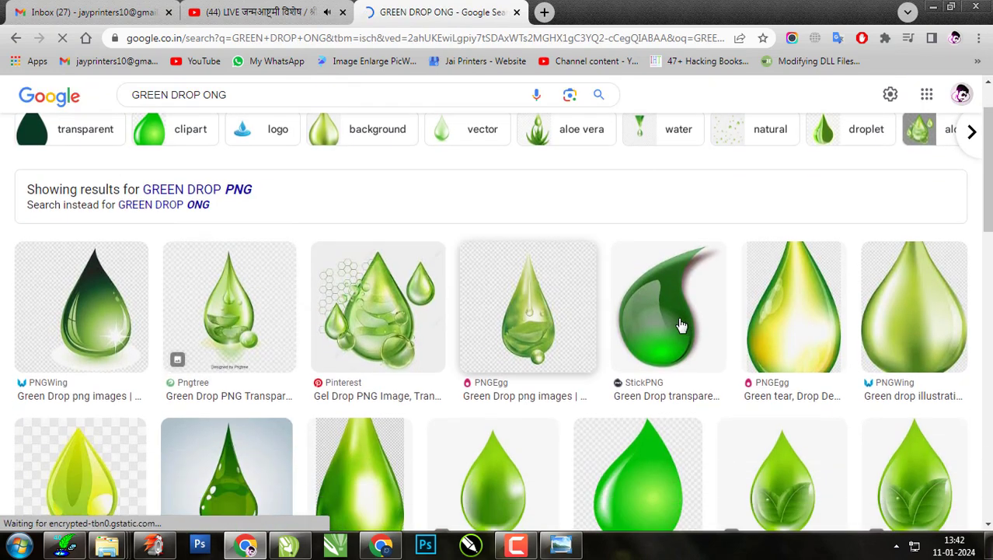
pyautogui.scroll(-2, 309, 288)
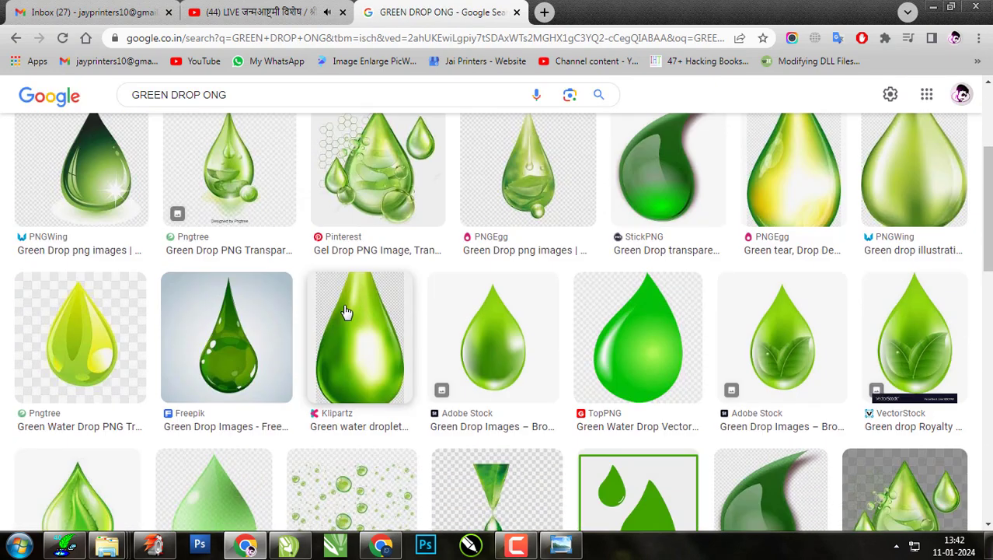
pyautogui.click(347, 312)
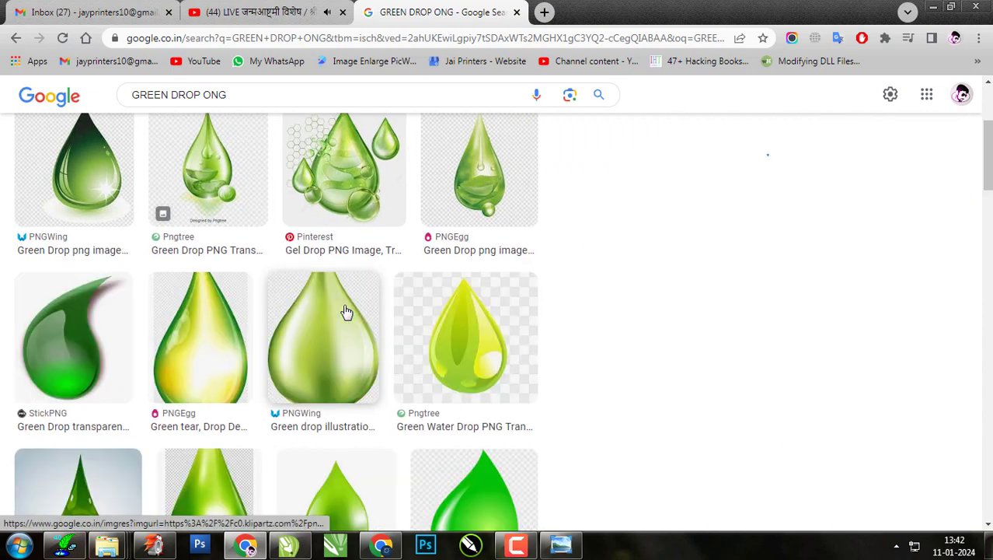
pyautogui.click(784, 353)
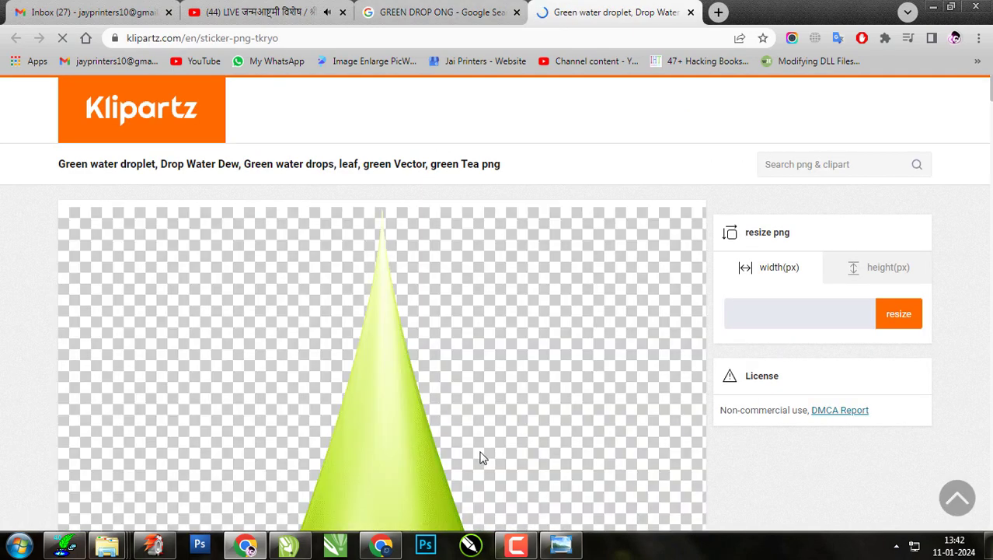
# Download the 1300x2696px green water droplet PNG from the Klipartz page.
pyautogui.scroll(-15, 490, 308)
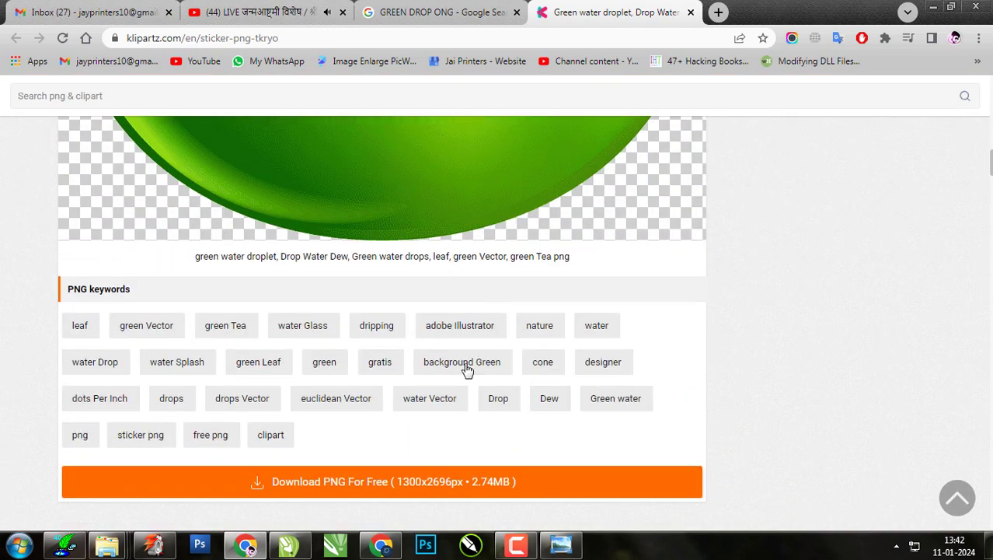
pyautogui.scroll(-2, 467, 370)
pyautogui.click(468, 336)
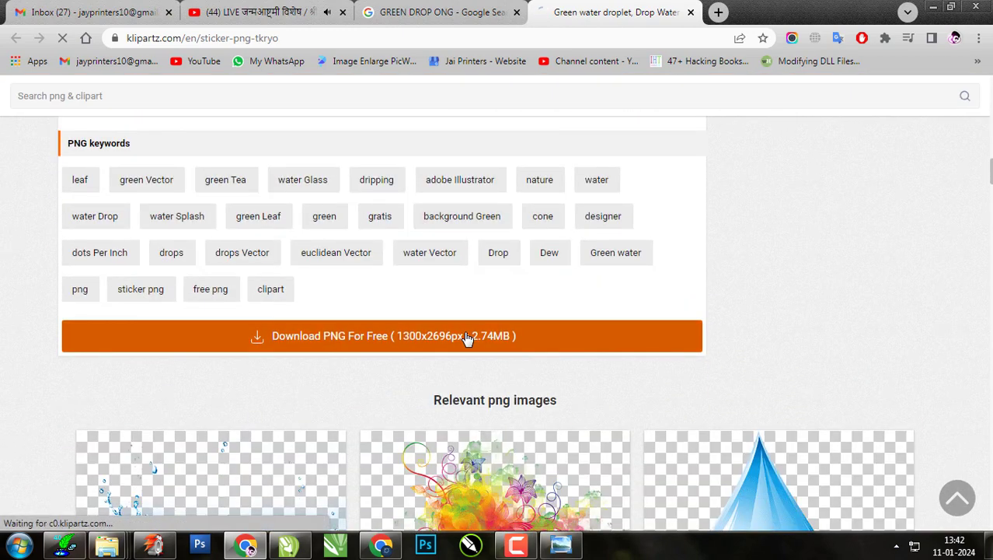
pyautogui.scroll(-1, 581, 315)
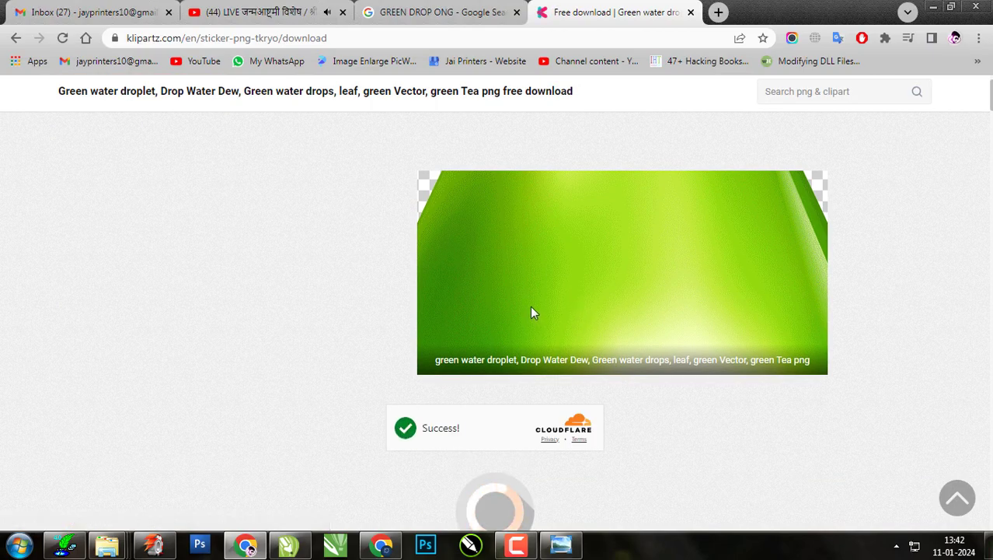
pyautogui.scroll(-1, 531, 307)
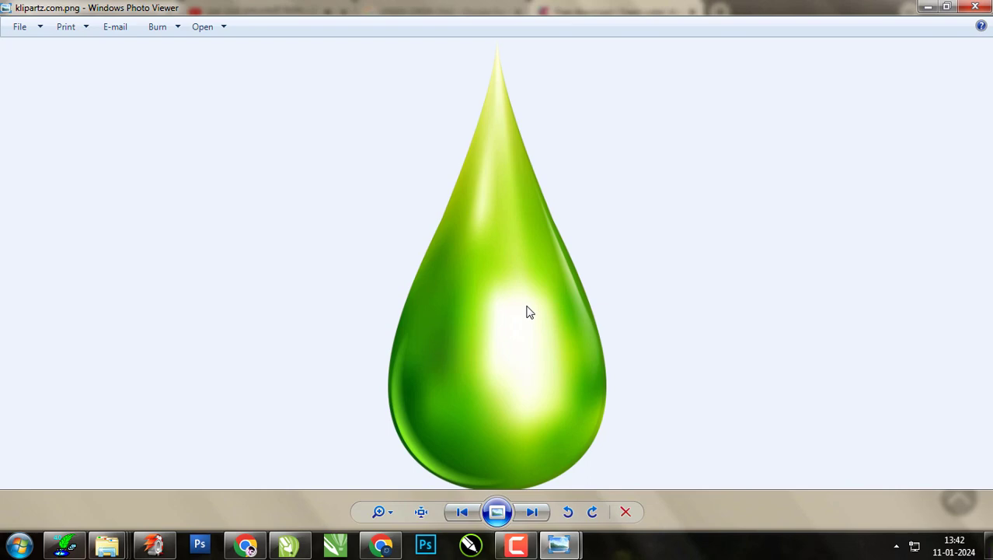
# Find klipartz.com.png in the Downloads folder and bring it into the CorelDRAW page.
pyautogui.rightClick(526, 306)
pyautogui.click(580, 359)
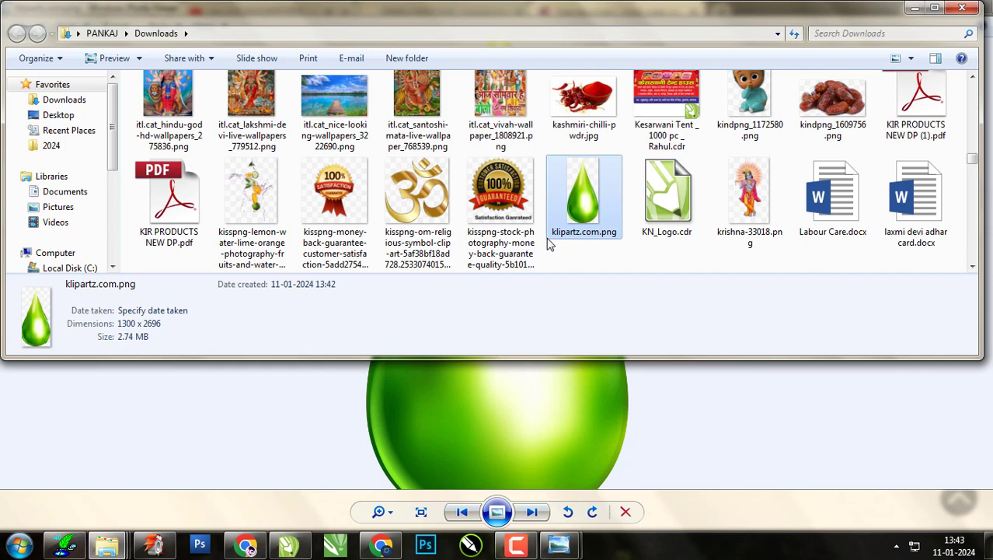
pyautogui.moveTo(582, 208); pyautogui.dragTo(339, 321)
pyautogui.hotkey('shift', 'F2')
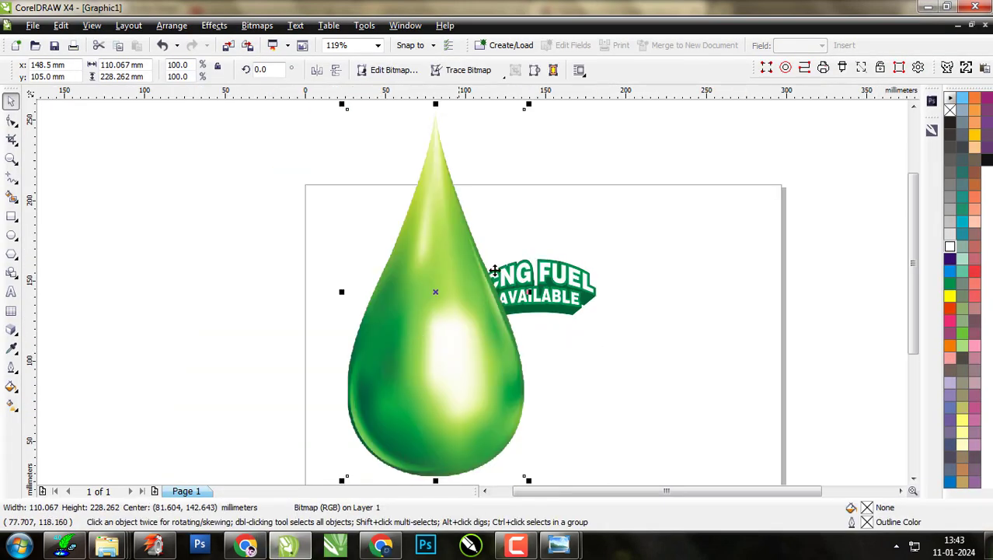
# Scale the droplet image down and place it over the upper middle of the lettering, about 25 mm wide and 42 mm high.
pyautogui.moveTo(528, 103); pyautogui.dragTo(449, 265)
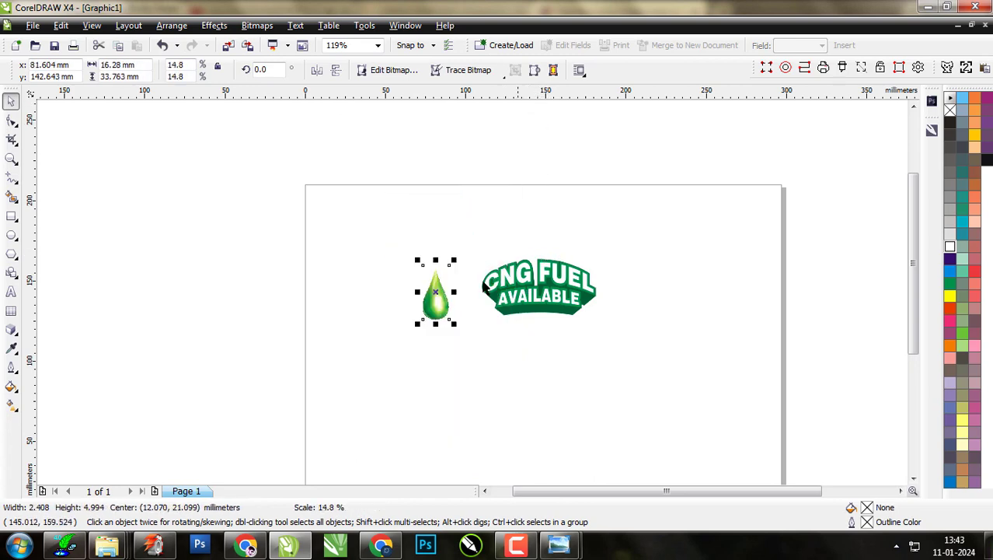
pyautogui.moveTo(436, 301); pyautogui.dragTo(537, 258)
pyautogui.press('F2')
pyautogui.moveTo(639, 342); pyautogui.dragTo(425, 188)
pyautogui.moveTo(525, 330); pyautogui.dragTo(533, 339)
pyautogui.moveTo(530, 244); pyautogui.dragTo(540, 244)
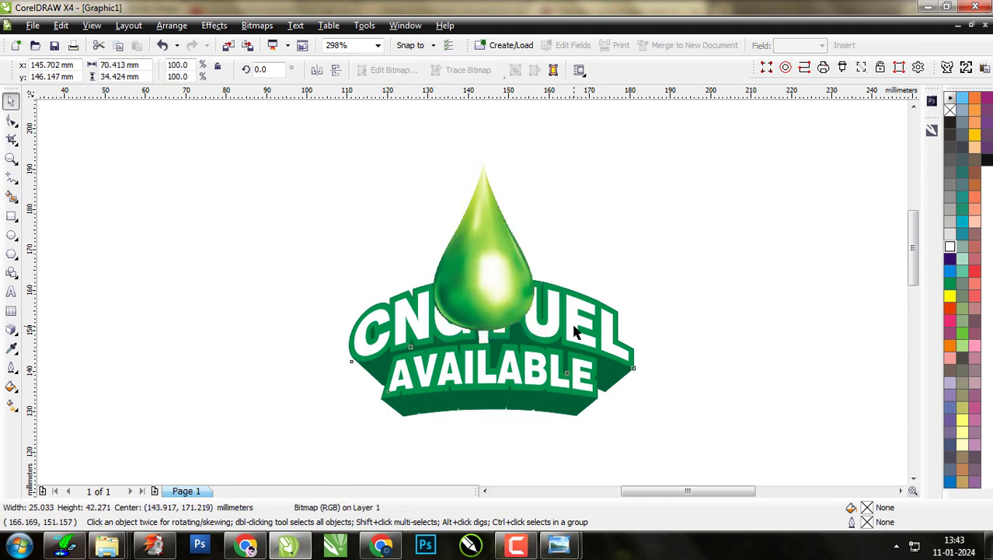
# Bring the lettering in front of the droplet, shift the droplet slightly sideways and shrink it to about 22 mm wide.
pyautogui.click(574, 326)
pyautogui.click(405, 70)
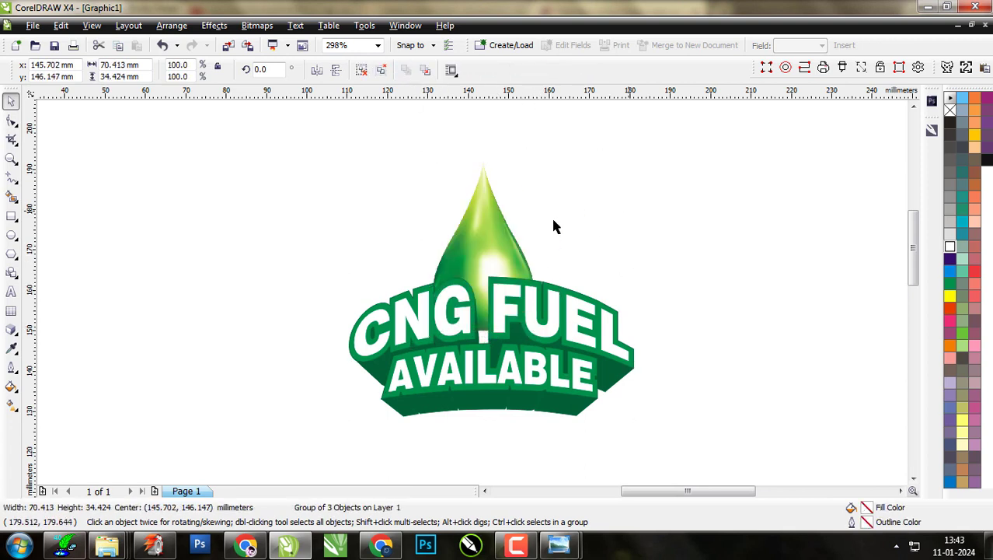
pyautogui.click(497, 217)
pyautogui.moveTo(497, 218); pyautogui.dragTo(507, 215)
pyautogui.moveTo(546, 155); pyautogui.dragTo(550, 161)
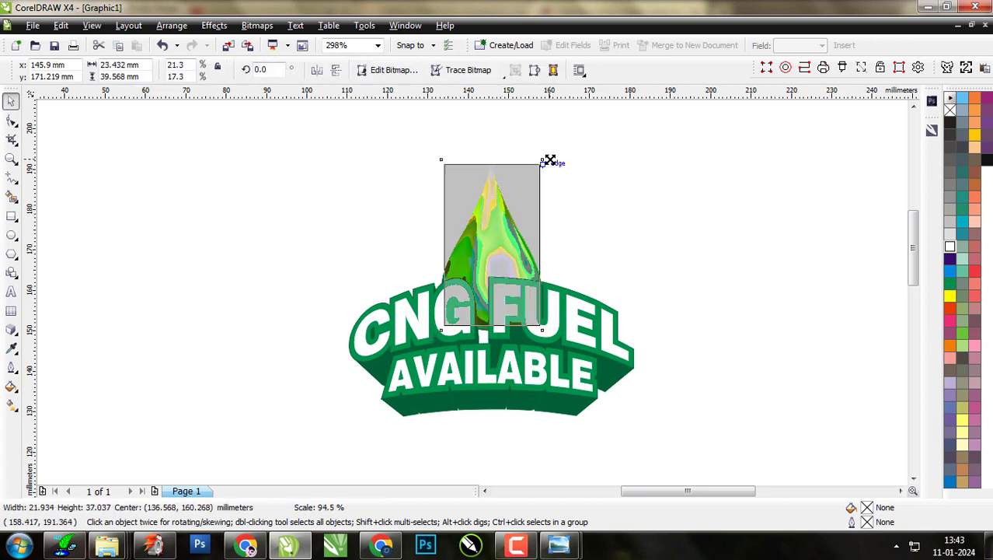
pyautogui.keyDown('shift'); pyautogui.click(539, 350); pyautogui.keyUp('shift')
pyautogui.click(695, 259)
# Group the droplet with the lettering and centre the group on the page.
pyautogui.scroll(-1, 491, 299)
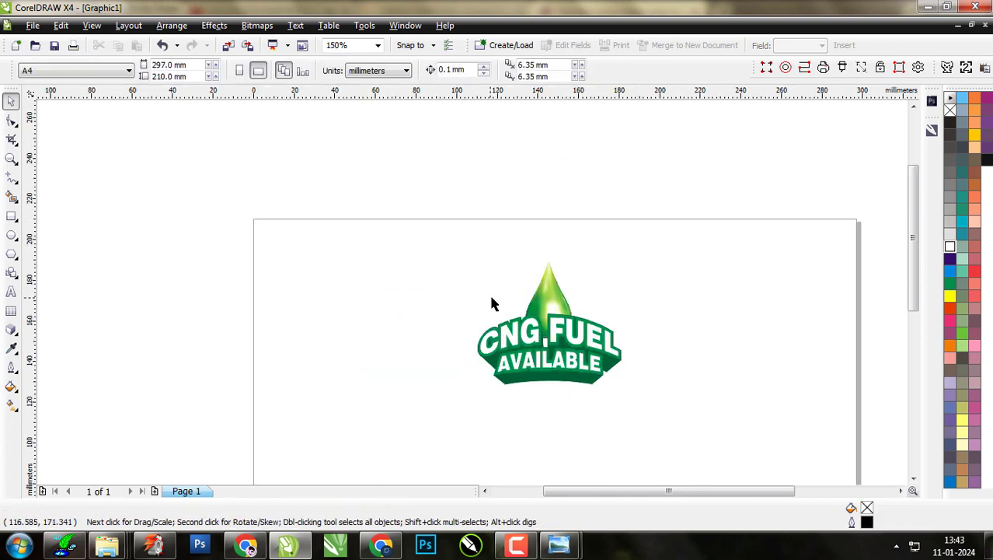
pyautogui.moveTo(421, 205); pyautogui.dragTo(618, 385)
pyautogui.hotkey('ctrl', 'g')
pyautogui.press('p')
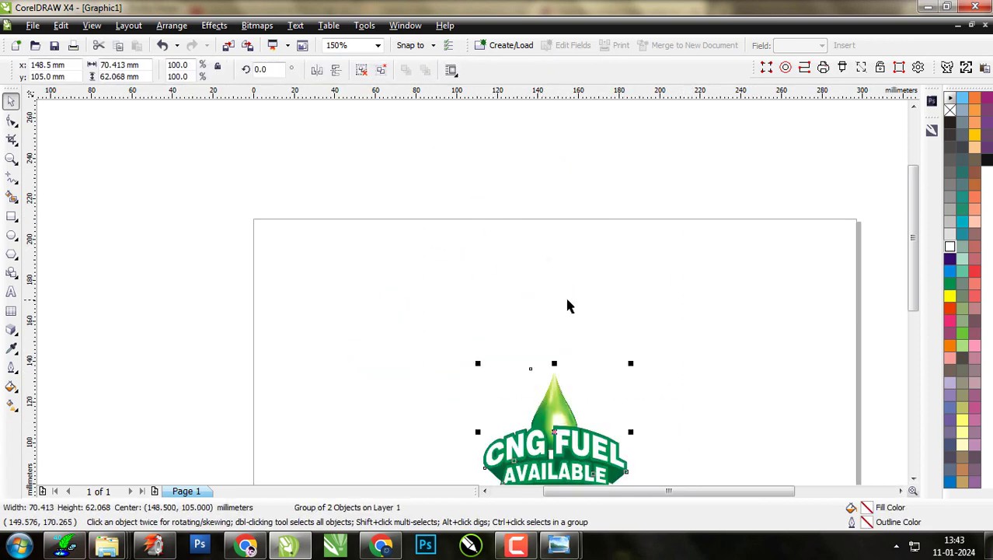
# Enlarge the logo group from its centre to about 176 mm wide and 156 mm high, and deselect it.
pyautogui.press('F4')
pyautogui.scroll(-3, 485, 303)
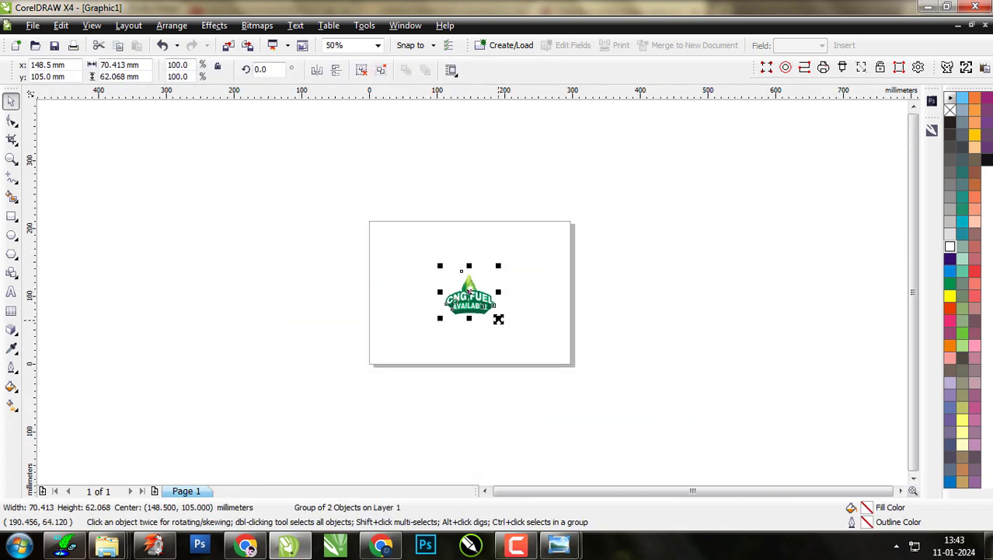
pyautogui.moveTo(499, 319); pyautogui.dragTo(535, 370)
pyautogui.scroll(1, 382, 237)
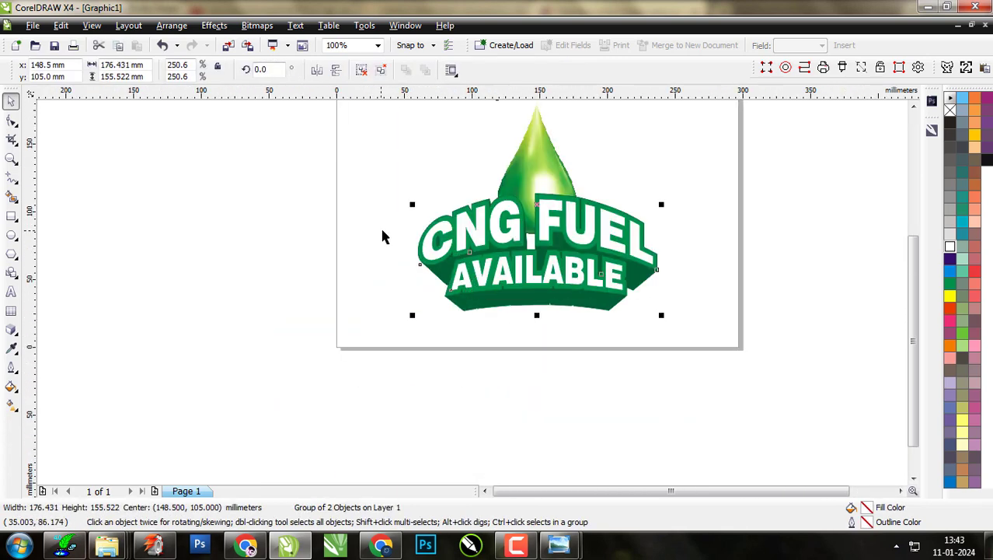
pyautogui.scroll(-1, 382, 237)
pyautogui.click(315, 243)
# Create a page-sized 297 x 210 mm background rectangle and fill it with 10% Black.
pyautogui.doubleClick(12, 216)
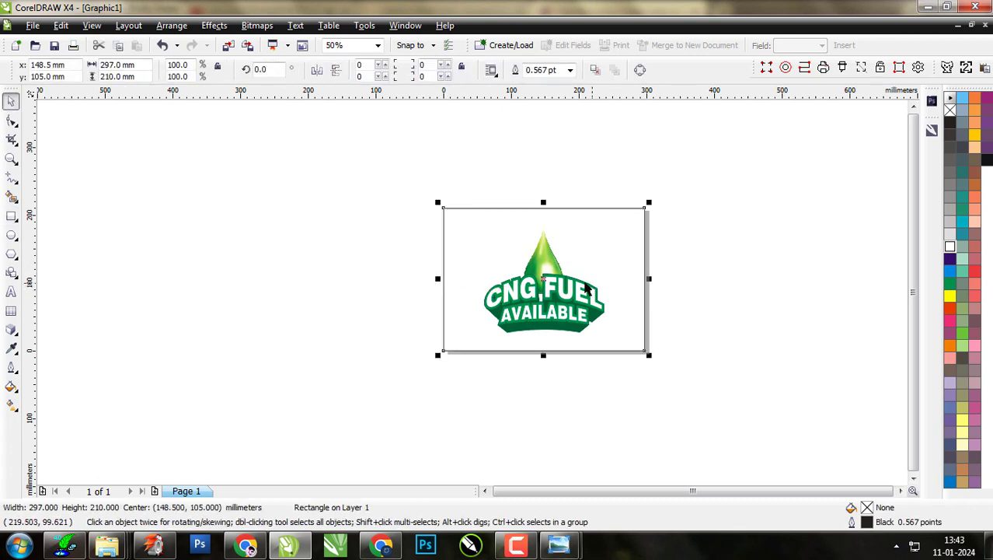
pyautogui.click(587, 288)
pyautogui.click(624, 234)
pyautogui.click(949, 236)
pyautogui.scroll(1, 579, 256)
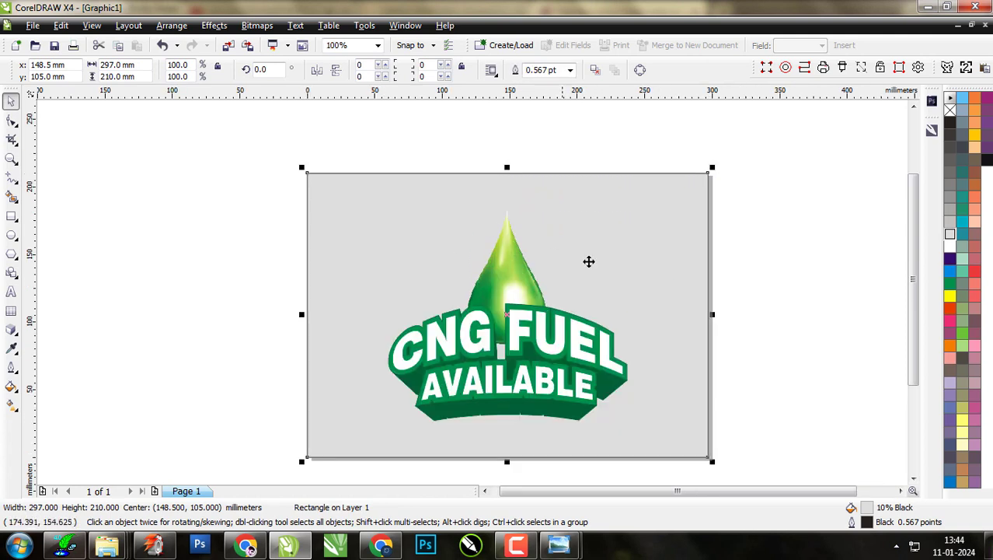
# Start a radial fountain fill with a custom colour blend on the background rectangle.
pyautogui.click(650, 234)
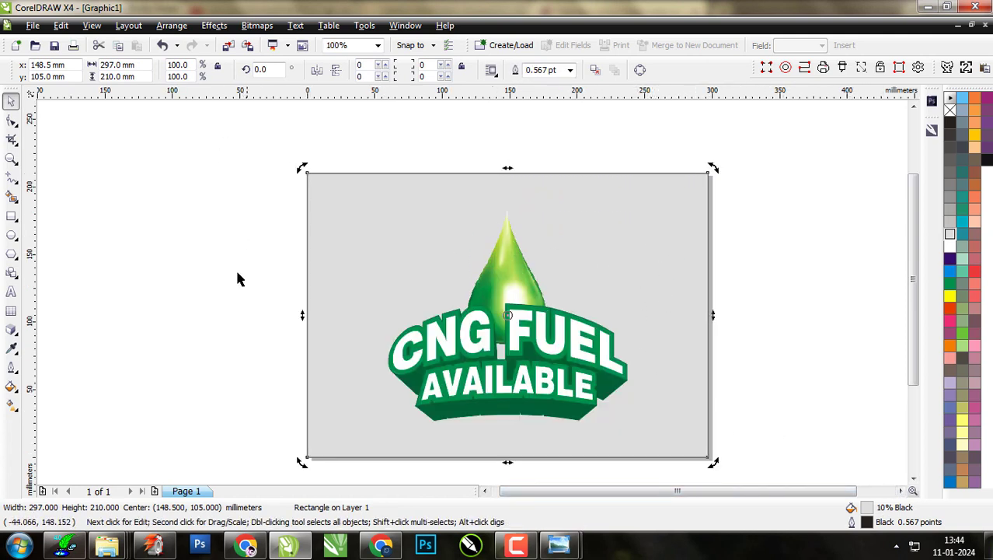
pyautogui.click(11, 387)
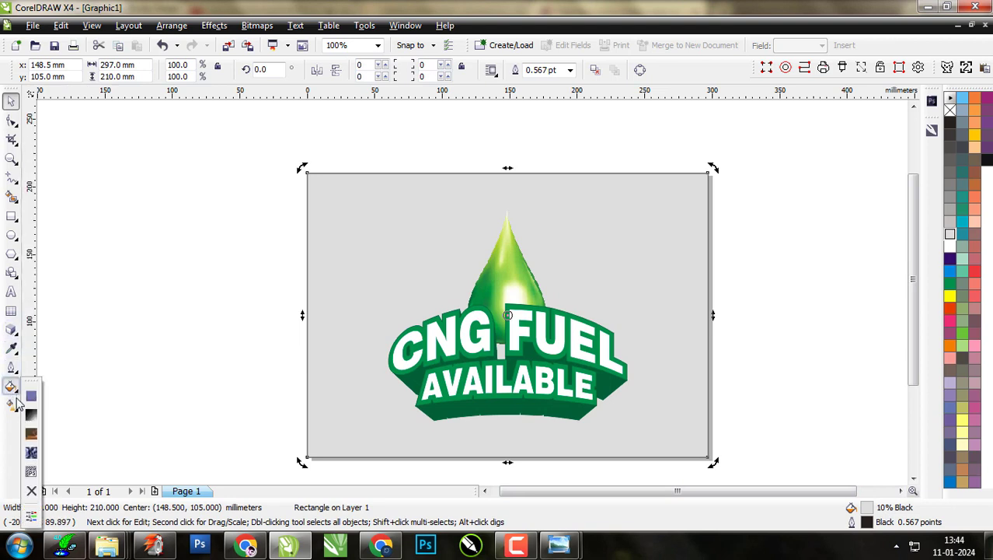
pyautogui.click(16, 405)
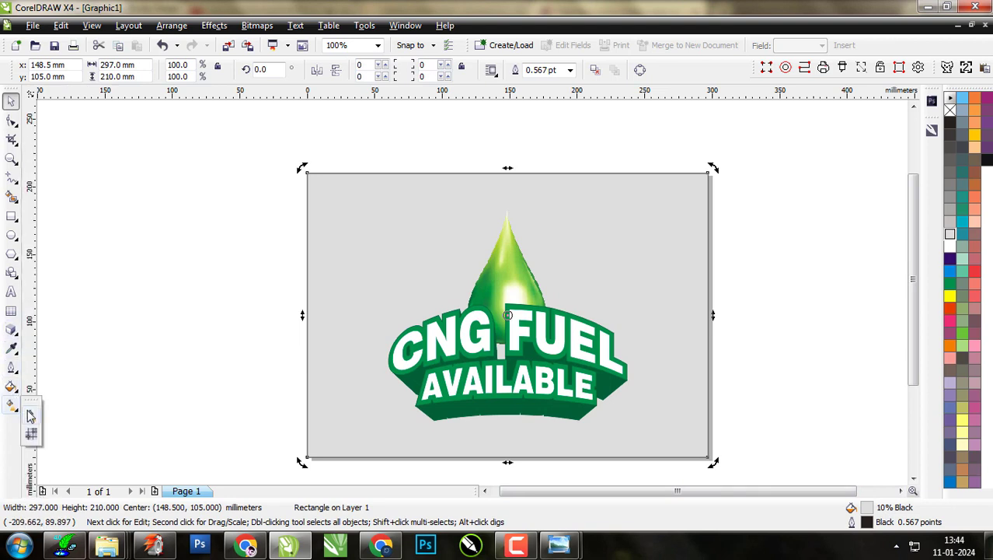
pyautogui.click(622, 210)
pyautogui.press('F11')
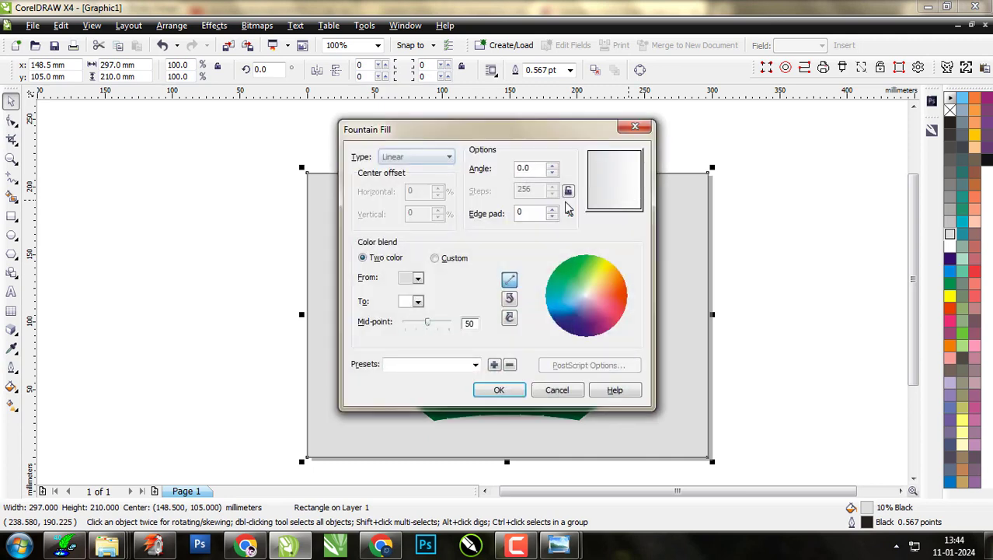
pyautogui.click(416, 159)
pyautogui.click(405, 178)
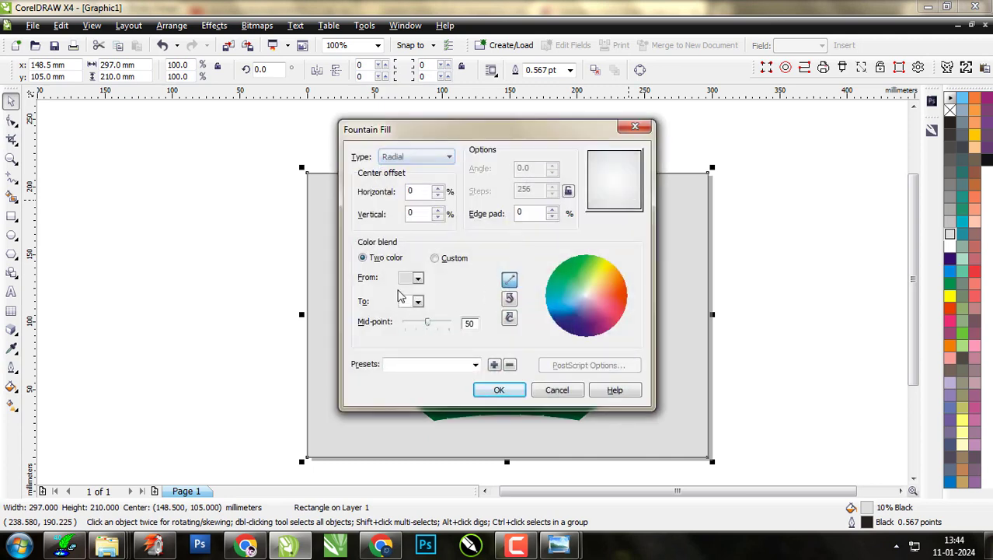
pyautogui.click(436, 259)
pyautogui.click(360, 305)
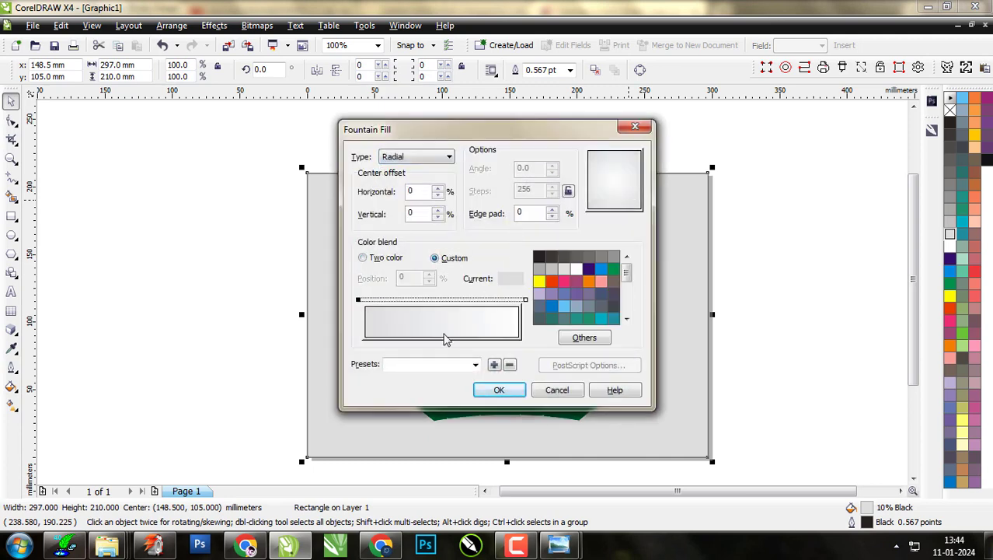
# Set the outer colour of the radial blend to K 18.
pyautogui.click(584, 339)
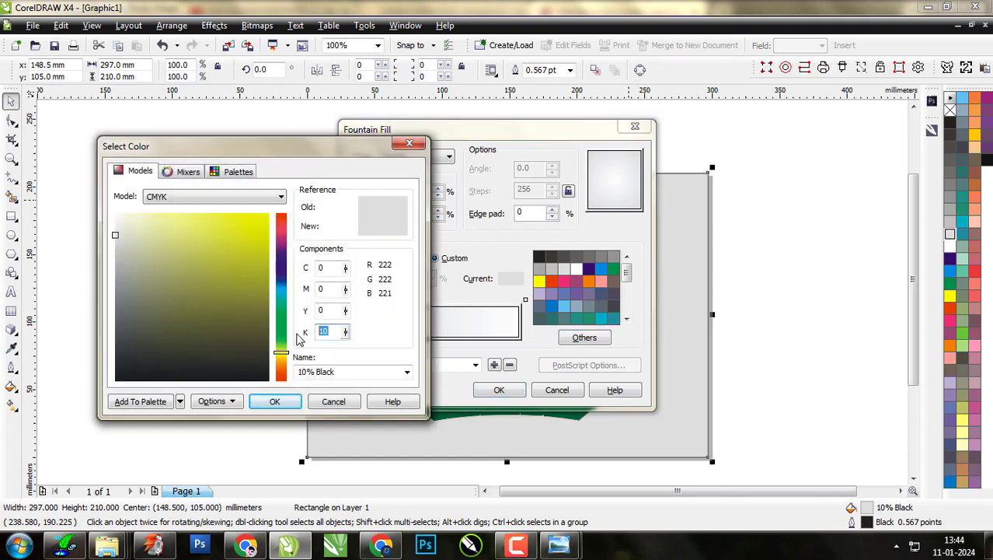
pyautogui.write('18')
pyautogui.click(276, 401)
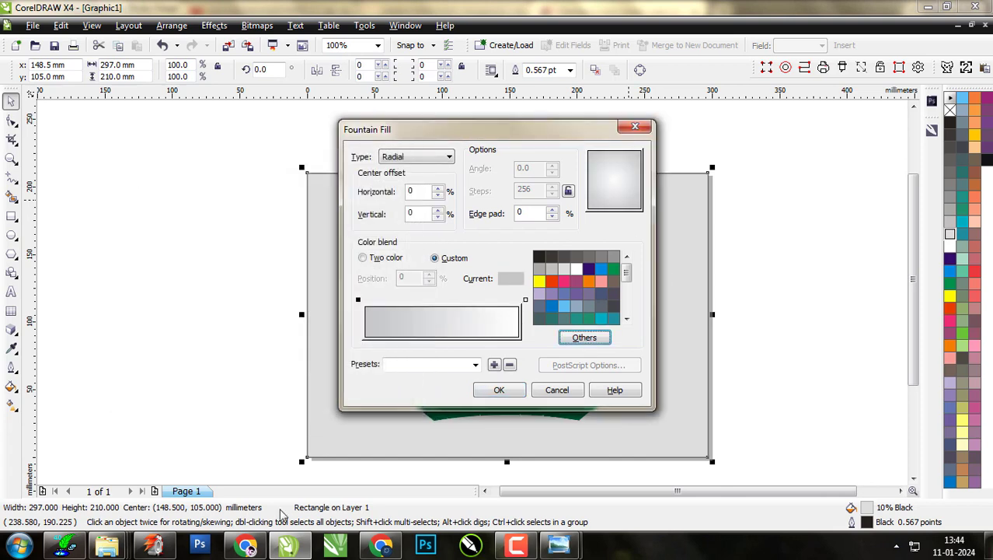
# Add two intermediate colour stops to the blend, one of them at 12%, and apply the fountain fill.
pyautogui.doubleClick(459, 299)
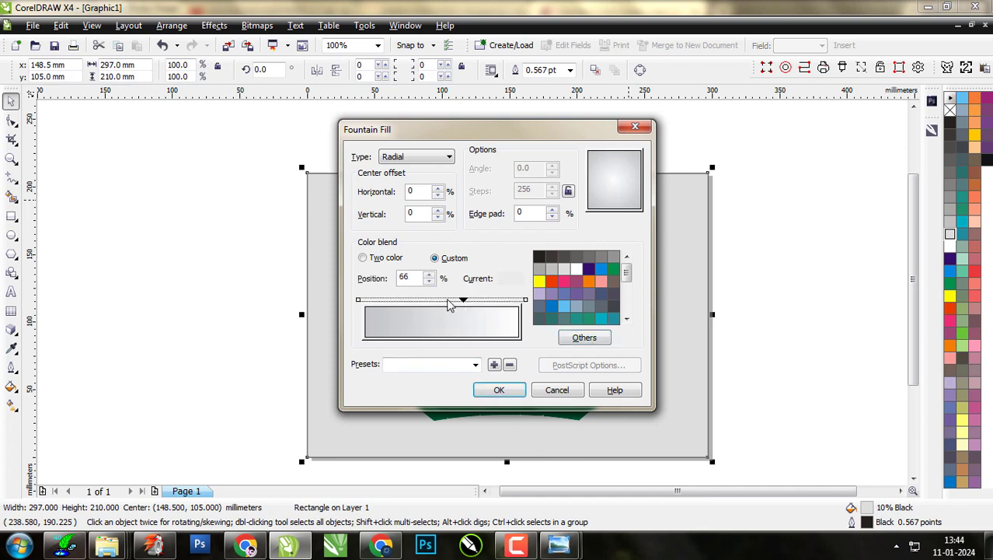
pyautogui.moveTo(451, 300); pyautogui.dragTo(407, 307)
pyautogui.click(568, 190)
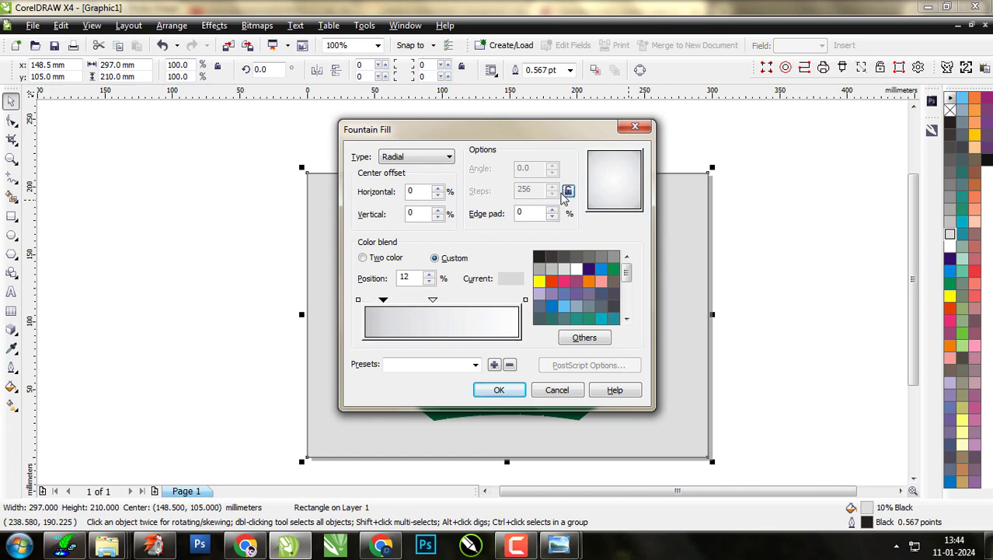
pyautogui.click(500, 390)
# Widen the radial fill beyond the page edge with the Interactive Fill tool, add a colour stop and move the neighbouring stop to 26%.
pyautogui.press('g')
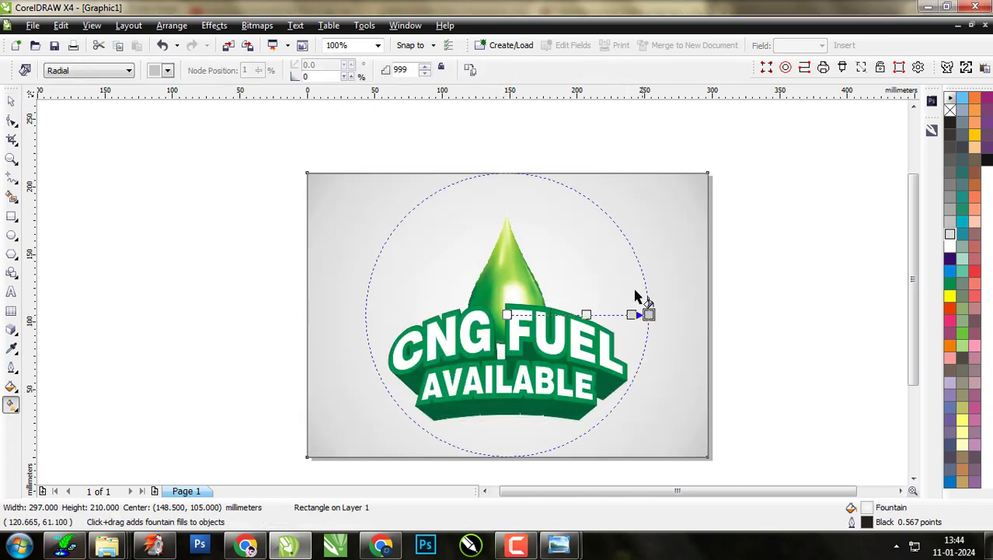
pyautogui.moveTo(640, 325); pyautogui.dragTo(740, 314)
pyautogui.doubleClick(653, 315)
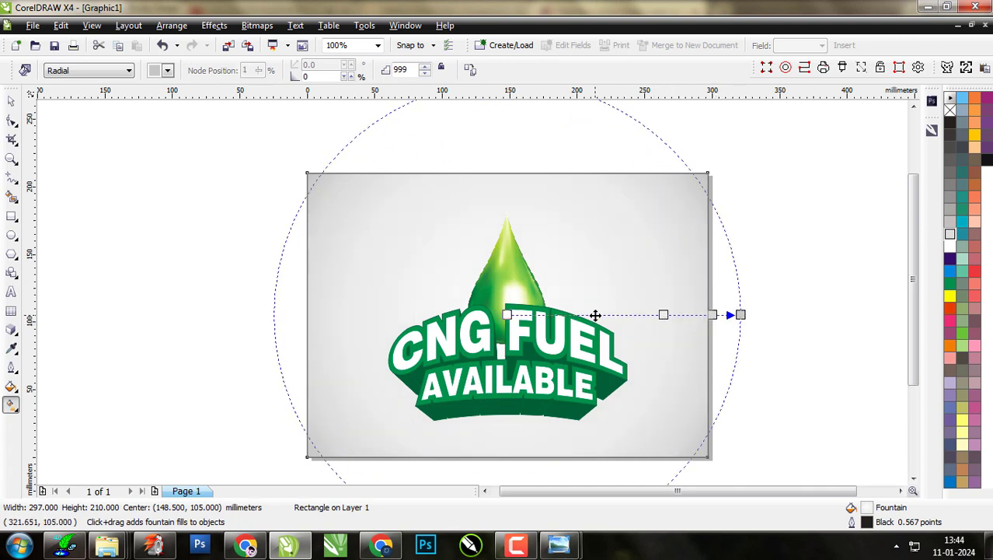
pyautogui.doubleClick(639, 315)
pyautogui.moveTo(664, 315); pyautogui.dragTo(681, 315)
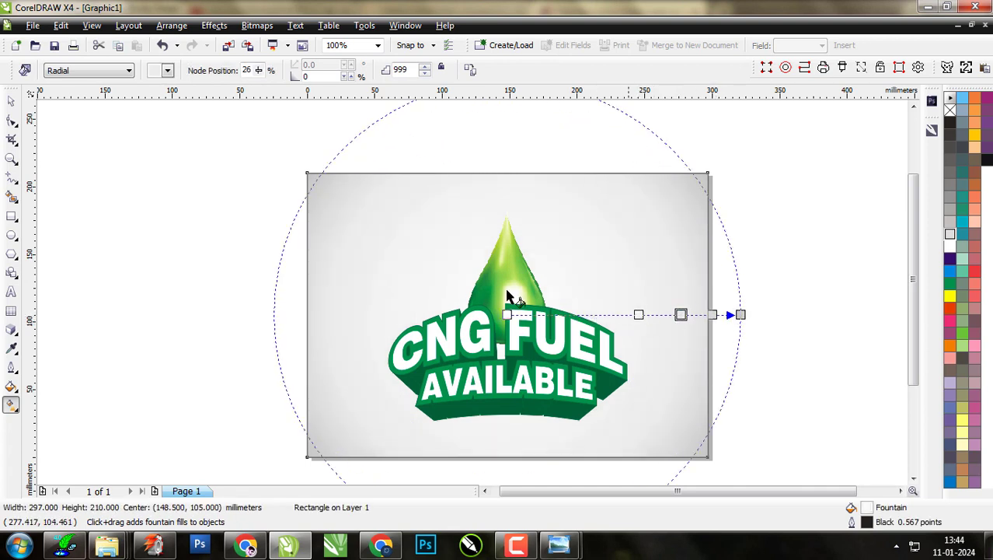
# Shrink the logo group from its centre to about 143 mm wide and 126 mm high, and move it straight up to about Y 131 mm.
pyautogui.press('space')
pyautogui.click(497, 272)
pyautogui.moveTo(632, 206); pyautogui.dragTo(639, 227)
pyautogui.moveTo(520, 290); pyautogui.dragTo(520, 255)
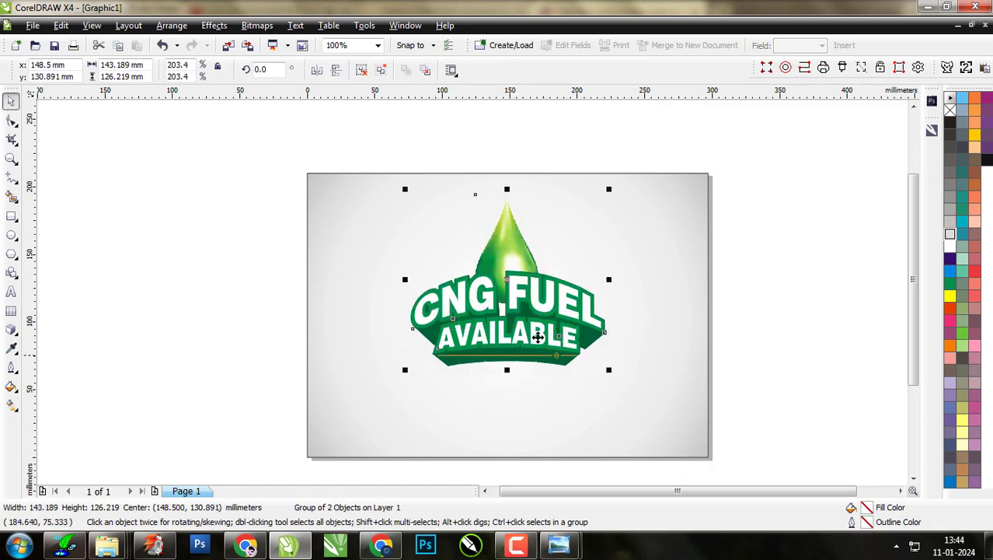
# Make a vertically mirrored copy of the logo group below it and convert the copy to a 200 dpi CMYK bitmap with transparent background.
pyautogui.moveTo(508, 187); pyautogui.dragTo(528, 376)
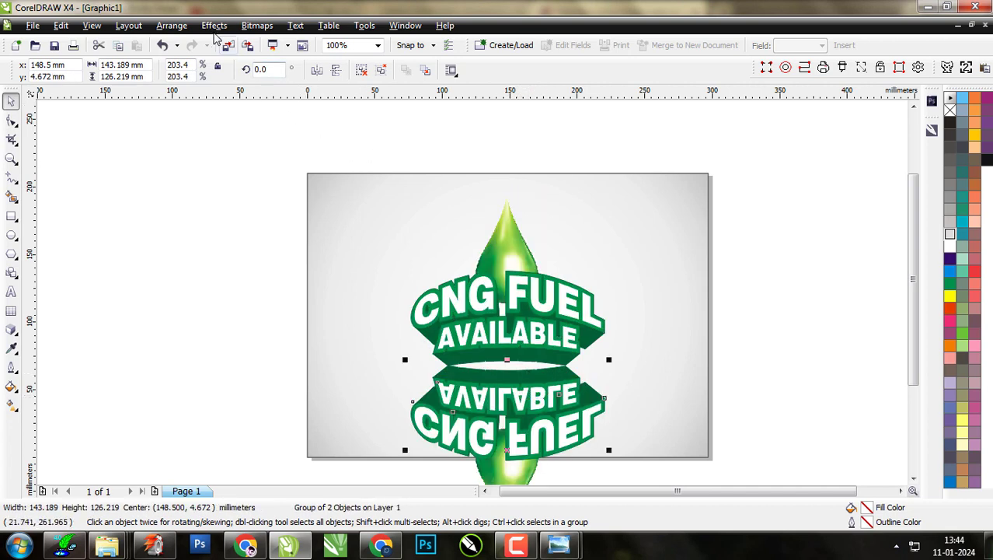
pyautogui.click(257, 26)
pyautogui.click(284, 45)
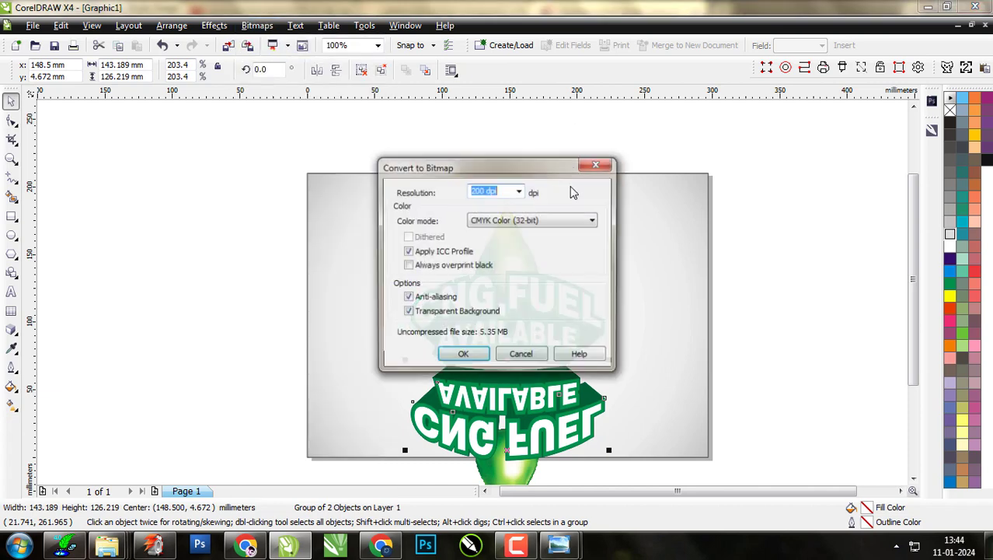
pyautogui.click(477, 361)
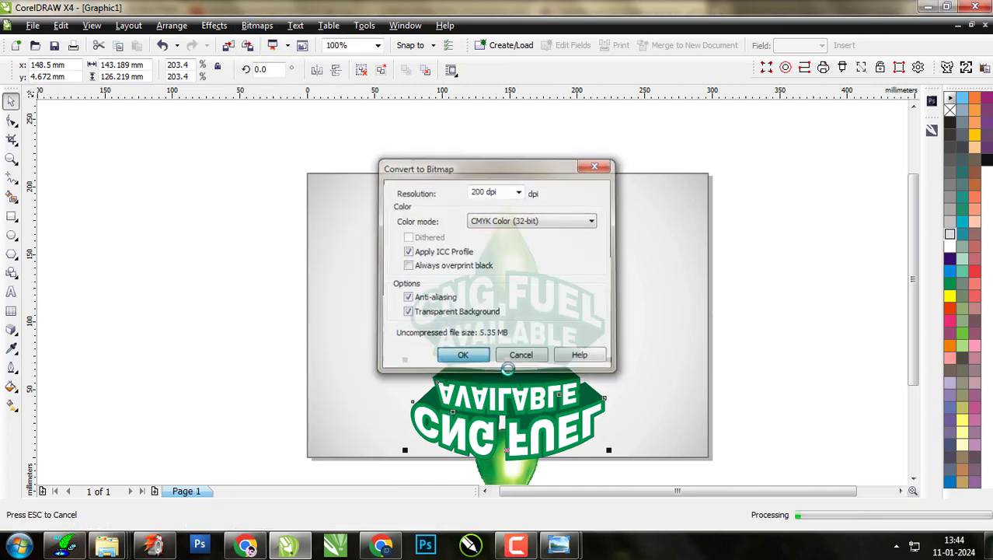
# Apply a vertical linear transparency to the mirrored bitmap so it fades downward, starting well above the bitmap, and adjust its midpoint.
pyautogui.moveTo(297, 253); pyautogui.dragTo(730, 528)
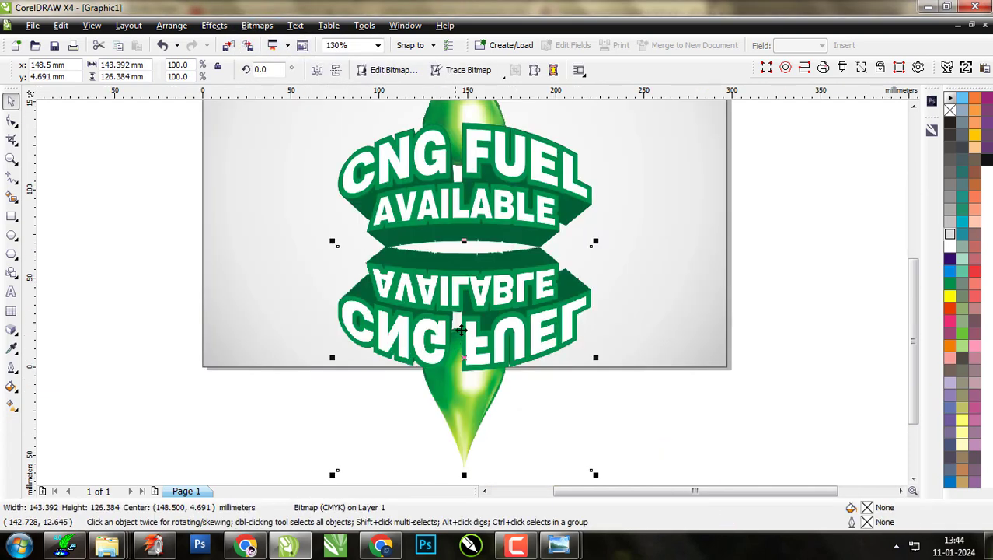
pyautogui.click(11, 329)
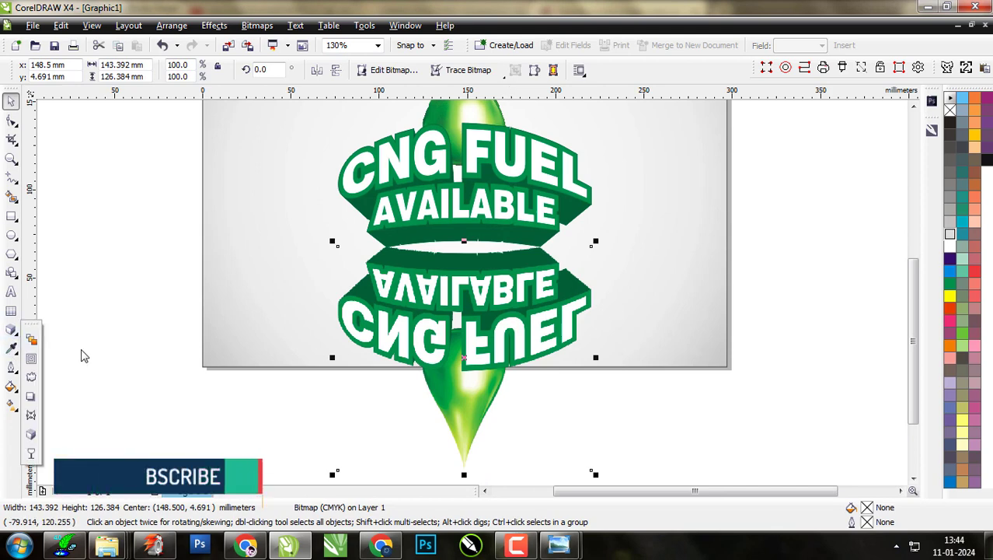
pyautogui.click(31, 451)
pyautogui.moveTo(452, 191); pyautogui.dragTo(468, 337)
pyautogui.moveTo(451, 191); pyautogui.dragTo(451, 111)
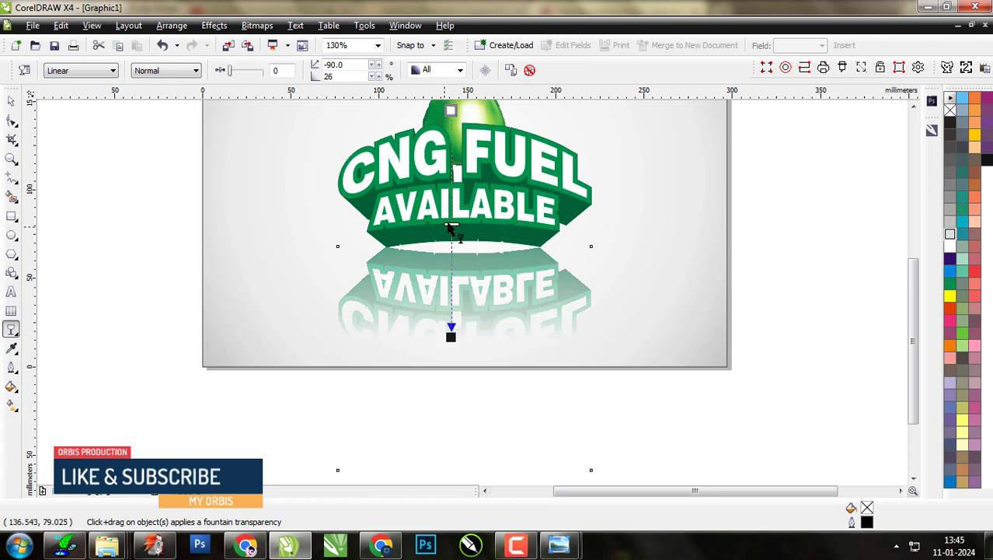
pyautogui.click(449, 226)
pyautogui.click(479, 261)
pyautogui.moveTo(451, 225); pyautogui.dragTo(450, 214)
pyautogui.press('space')
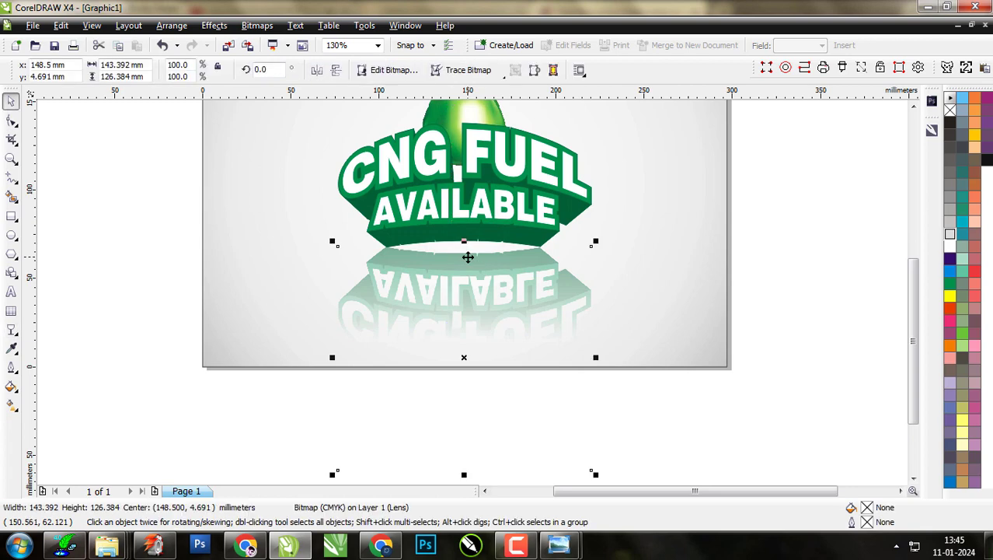
# Lengthen the reflection's transparency at both ends, from above the page to below its lower edge, and deselect it.
pyautogui.press('space')
pyautogui.moveTo(447, 347); pyautogui.dragTo(451, 422)
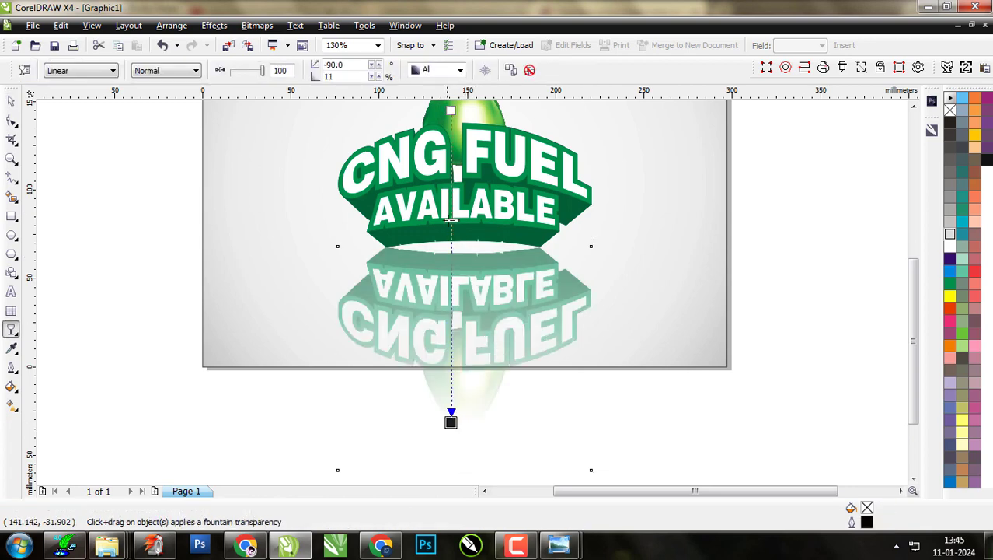
pyautogui.press('F3')
pyautogui.moveTo(472, 239); pyautogui.dragTo(472, 154)
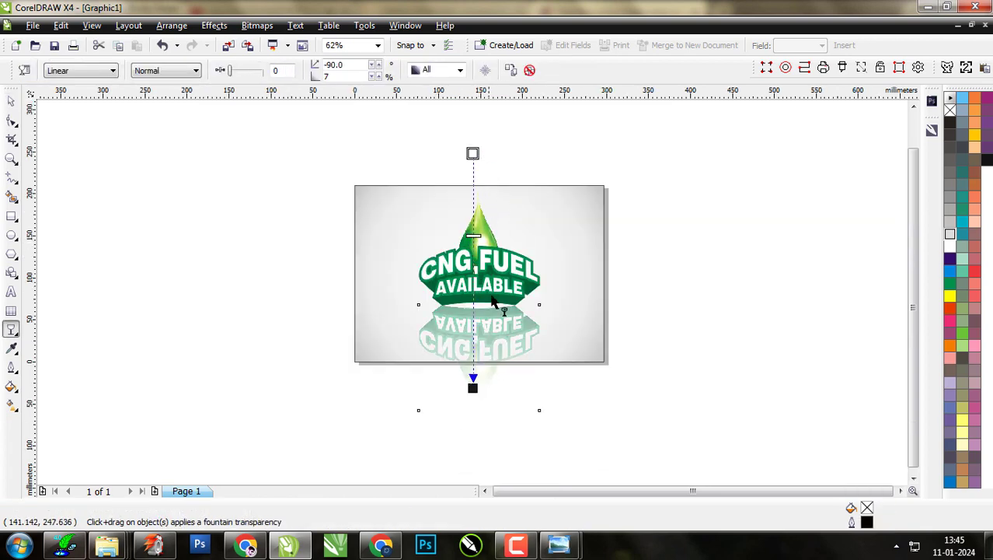
pyautogui.press('space')
pyautogui.click(658, 319)
# Move the reflection straight down slightly to about Y 0.8 mm, leaving a small gap under the logo.
pyautogui.scroll(3, 515, 321)
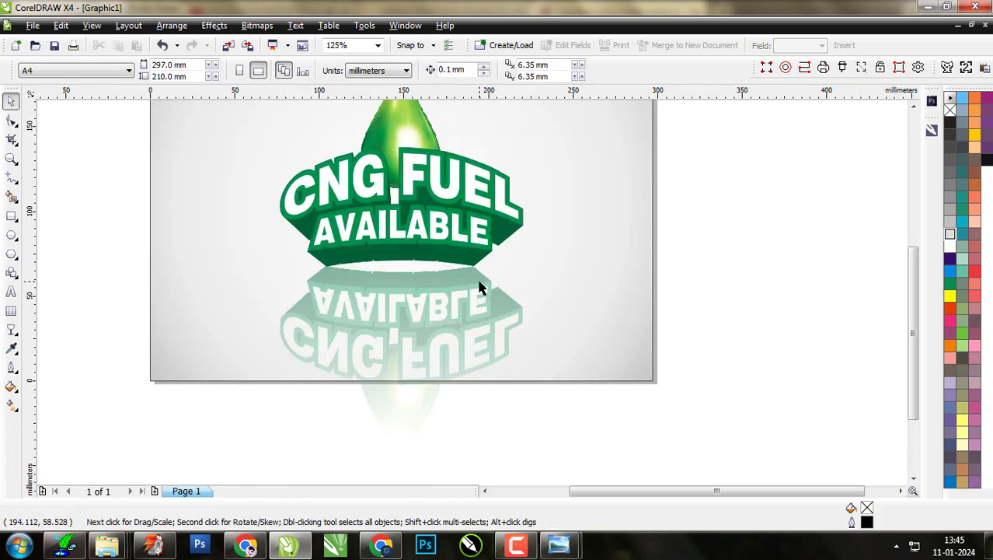
pyautogui.moveTo(479, 281); pyautogui.dragTo(484, 274)
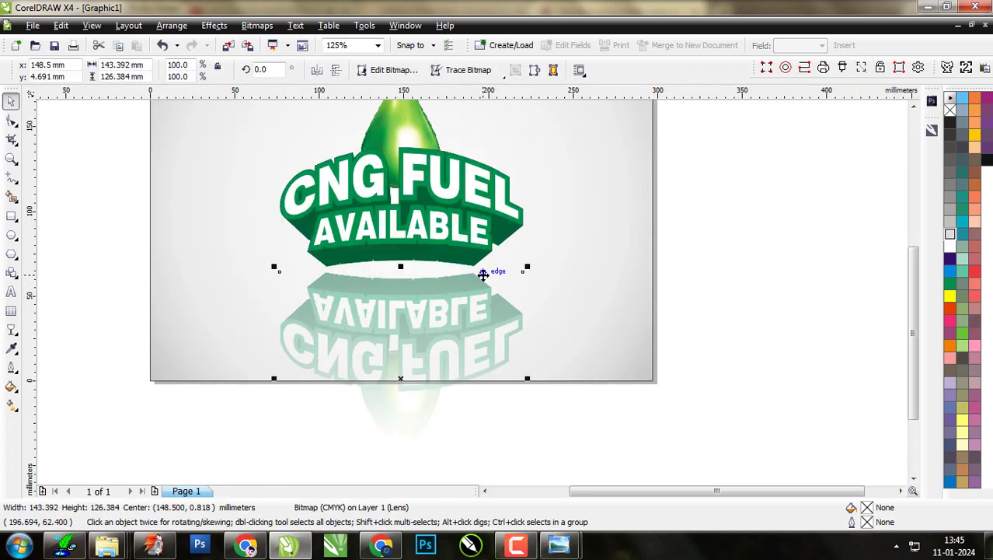
pyautogui.scroll(-4, 505, 273)
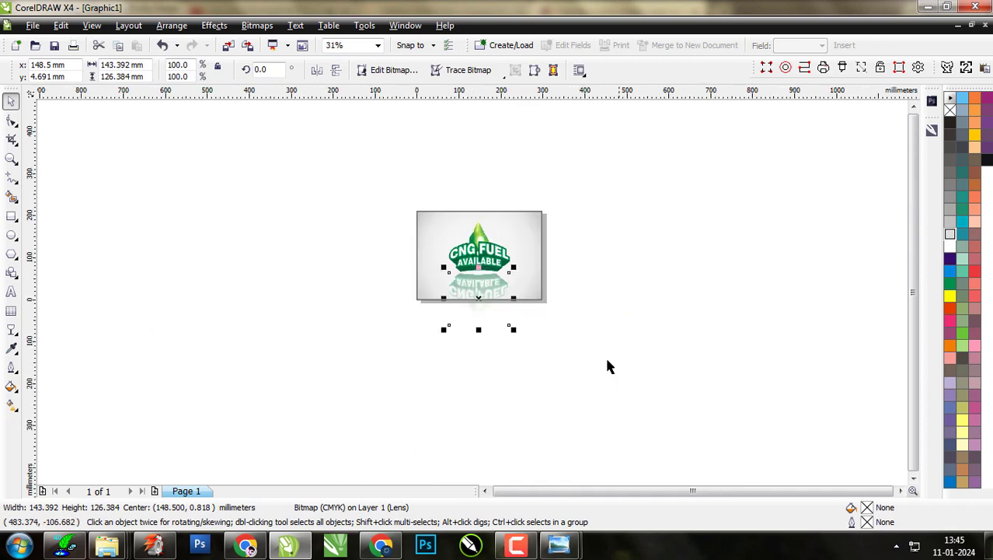
pyautogui.click(517, 546)
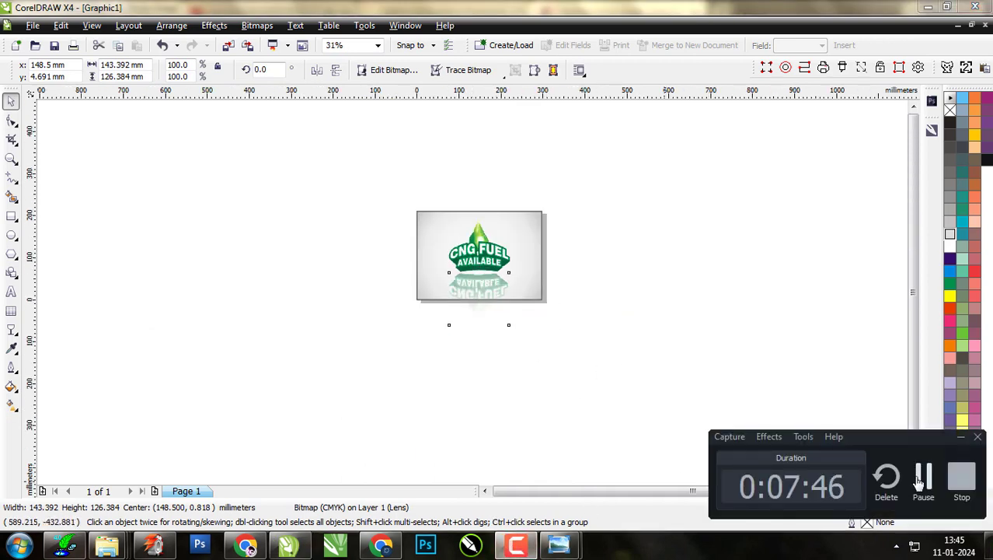
pyautogui.click(920, 481)
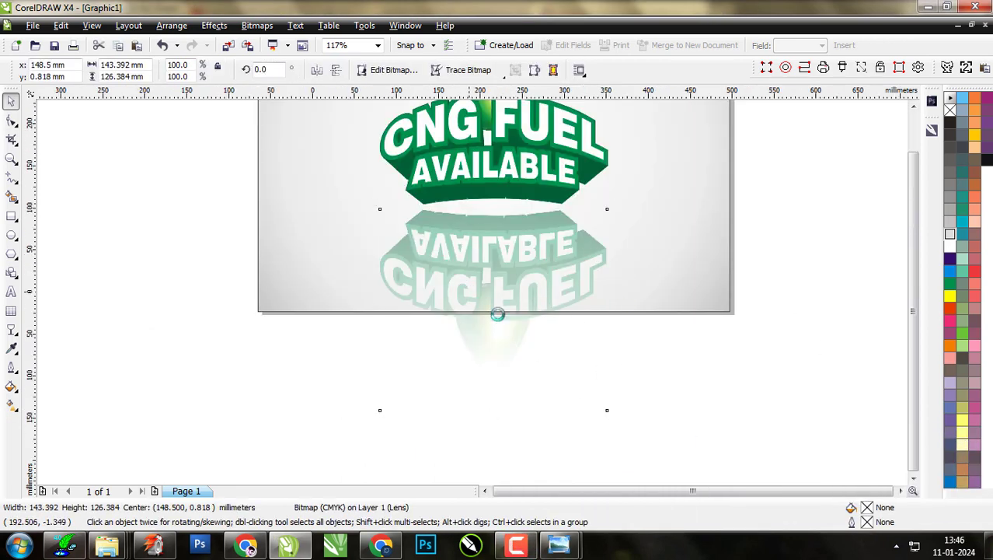
# Shorten the reflection's linear transparency so the fade ends at the lower edge of the page.
pyautogui.scroll(-2, 498, 314)
pyautogui.scroll(2, 548, 323)
pyautogui.click(545, 340)
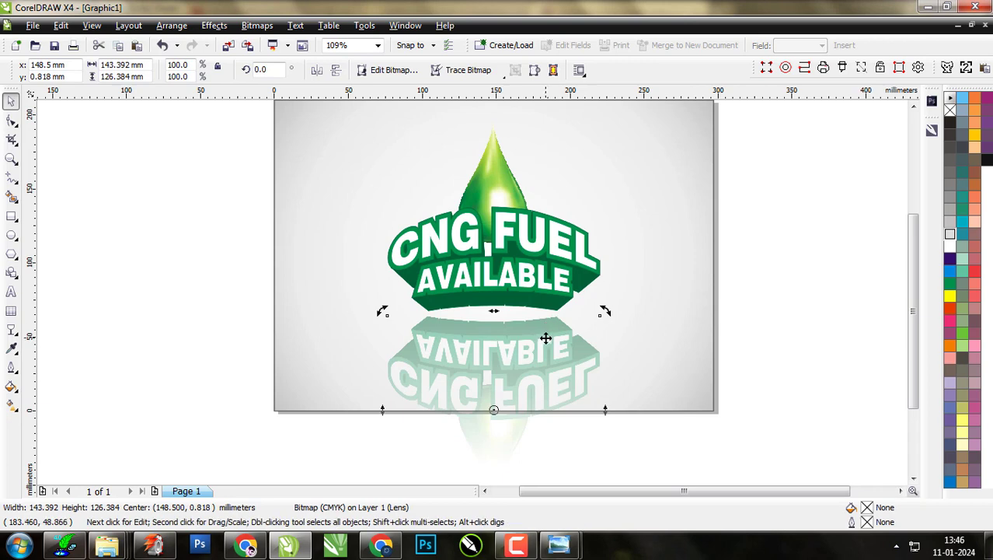
pyautogui.doubleClick(546, 338)
pyautogui.moveTo(481, 463); pyautogui.dragTo(482, 408)
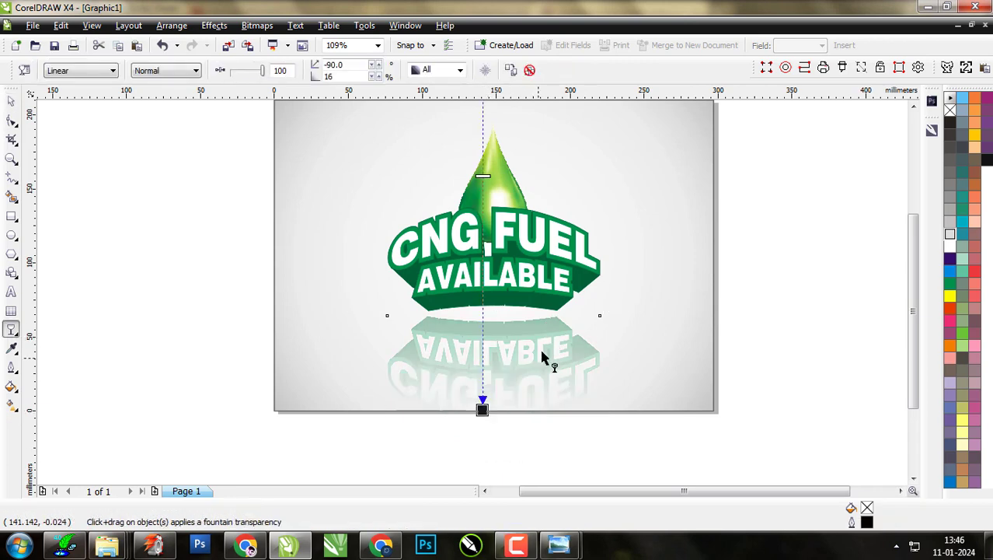
pyautogui.press('space')
# PowerClip the reflection inside the background rectangle and shift the rectangle to check the clipping.
pyautogui.click(535, 359)
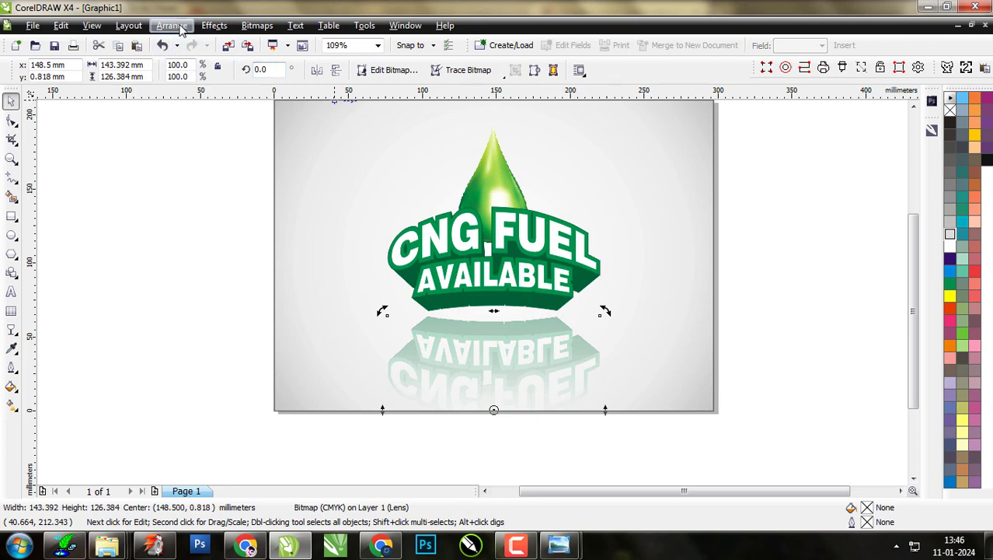
pyautogui.click(212, 26)
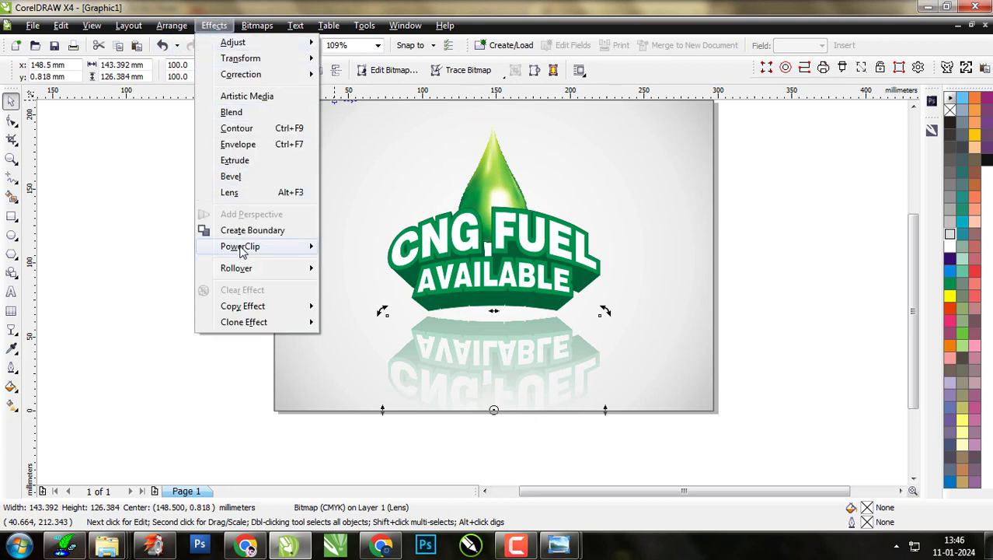
pyautogui.moveTo(247, 251)
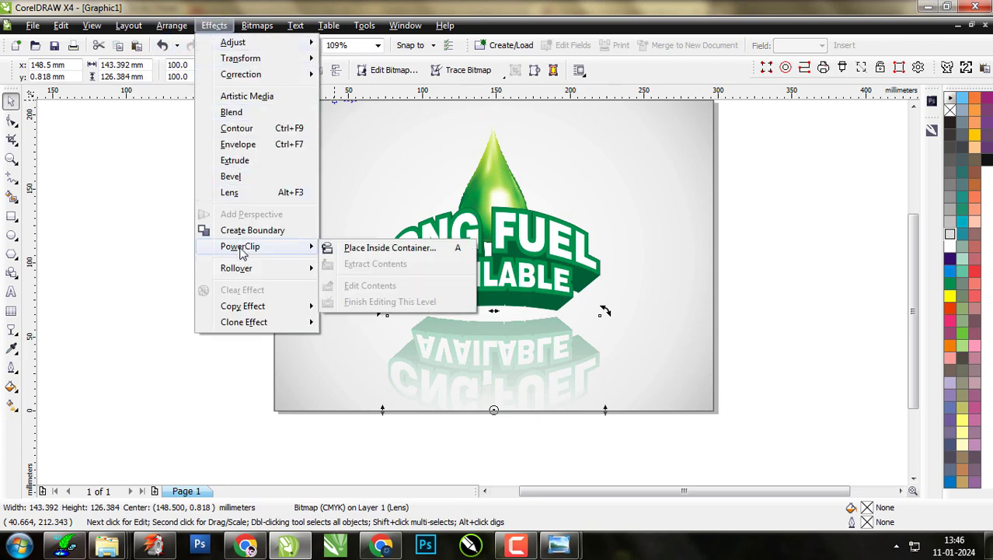
pyautogui.click(354, 248)
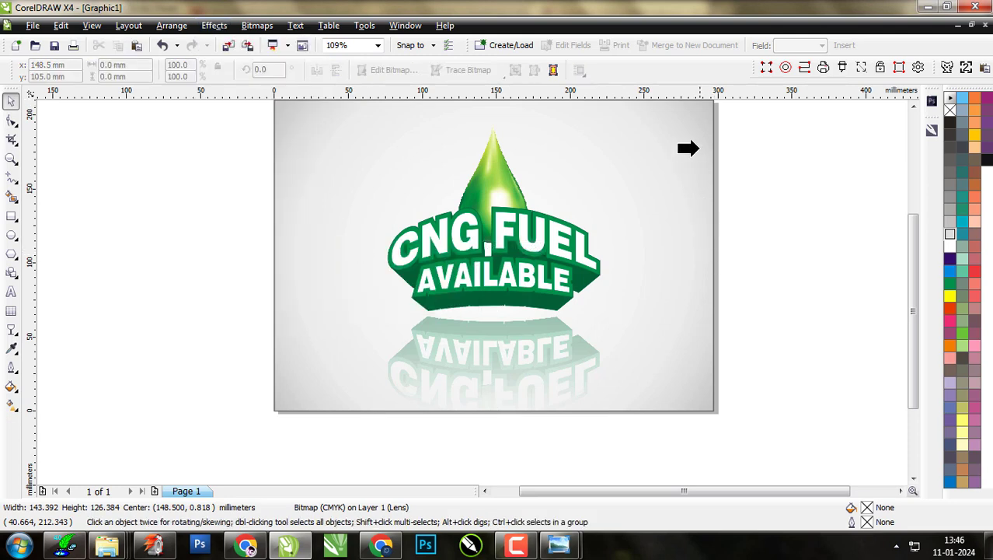
pyautogui.click(687, 148)
pyautogui.press('Escape')
pyautogui.click(558, 334)
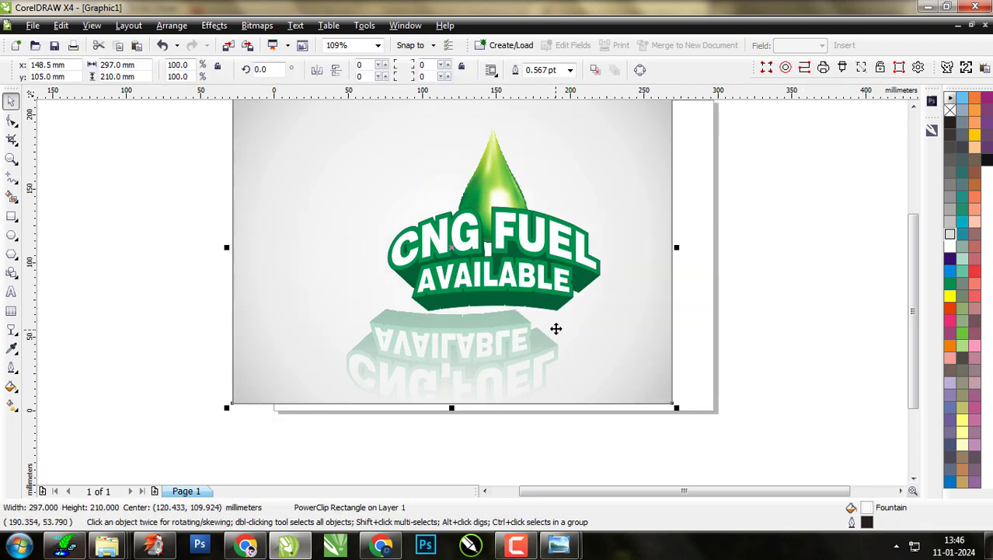
# Remove the background rectangle's outline and group the background with the logo.
pyautogui.scroll(-4, 505, 267)
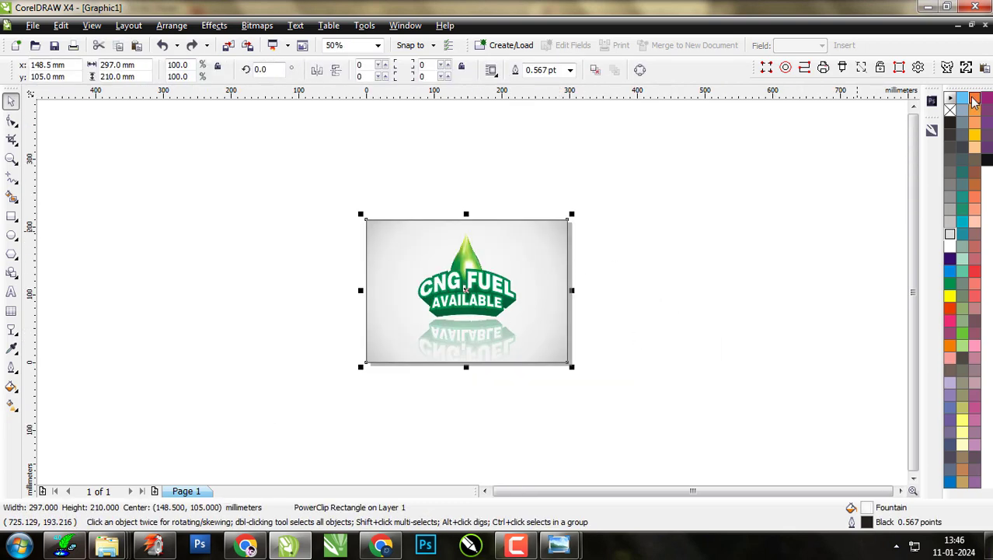
pyautogui.rightClick(952, 113)
pyautogui.moveTo(903, 169); pyautogui.dragTo(282, 420)
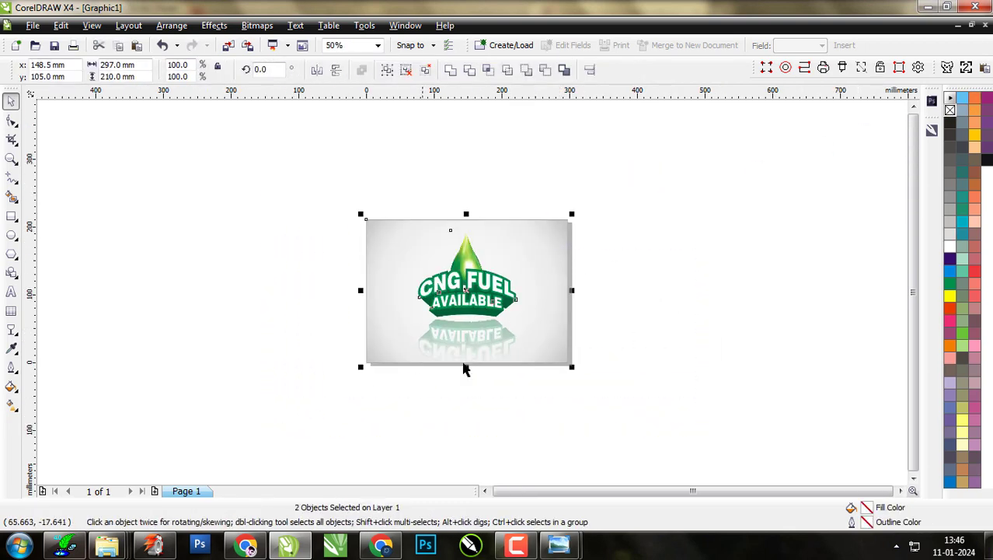
pyautogui.hotkey('ctrl', 'g')
# Duplicate the grouped design about 369 mm horizontally beside the page, and ungroup the original on the page.
pyautogui.click(679, 421)
pyautogui.press('F2')
pyautogui.moveTo(666, 406); pyautogui.dragTo(291, 204)
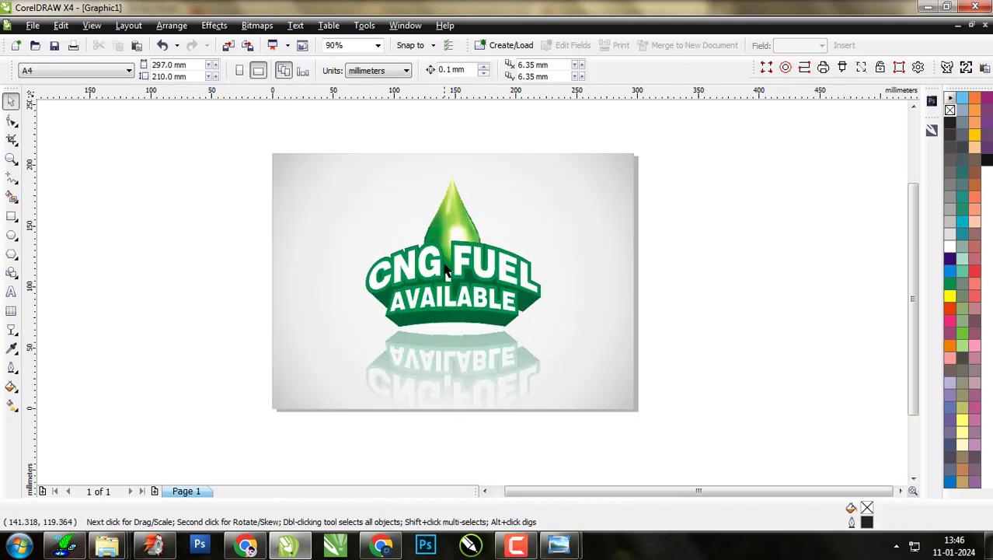
pyautogui.click(289, 264)
pyautogui.moveTo(288, 264); pyautogui.dragTo(735, 272)
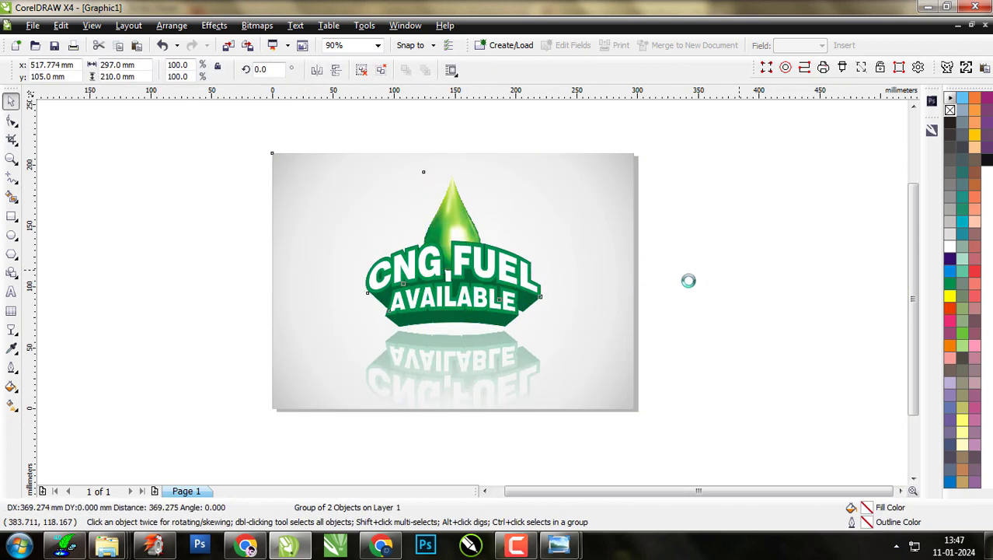
pyautogui.click(498, 260)
pyautogui.click(363, 71)
pyautogui.press('Escape')
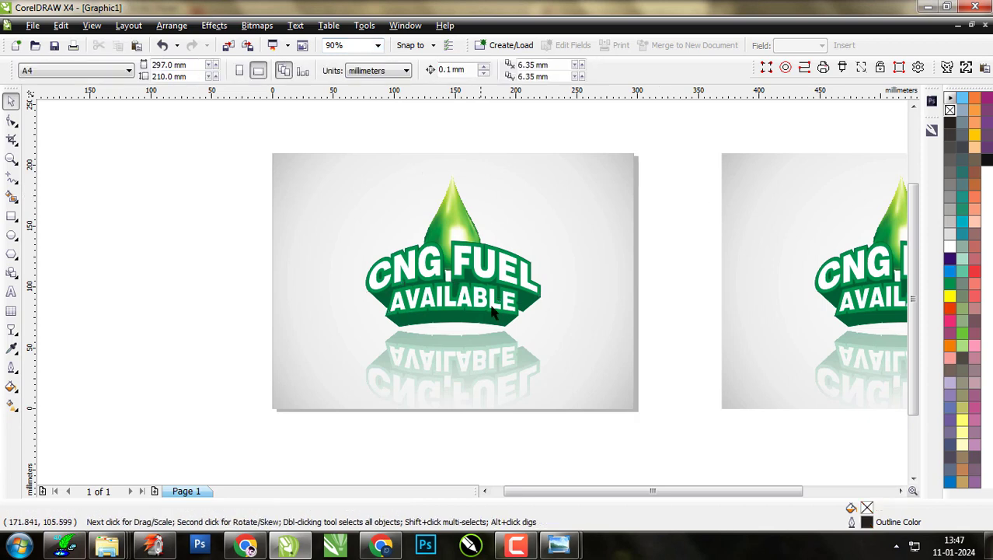
# Draw a circle about 54 mm across over the page's left edge and fill it with Cyan.
pyautogui.press('F2')
pyautogui.moveTo(684, 389); pyautogui.dragTo(255, 218)
pyautogui.click(445, 289)
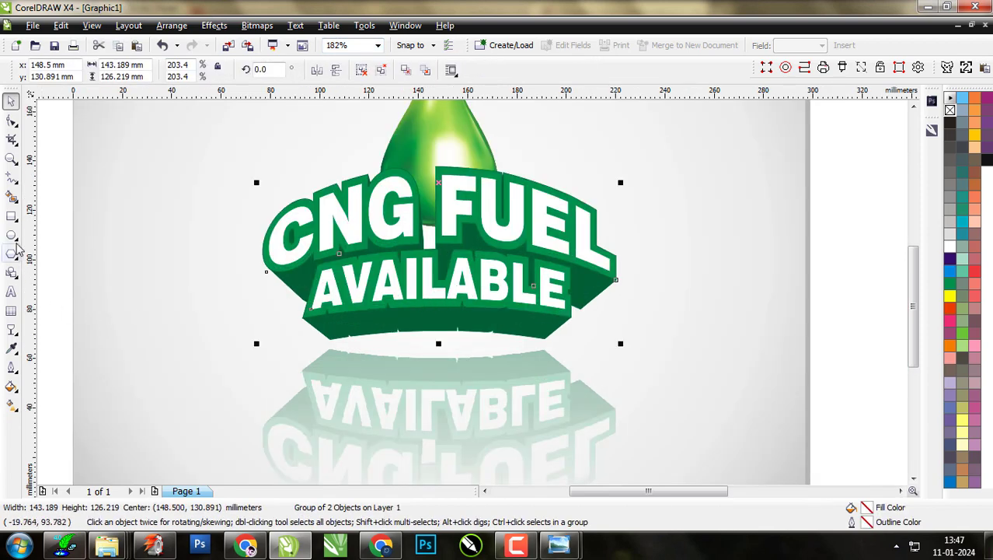
pyautogui.press('F3')
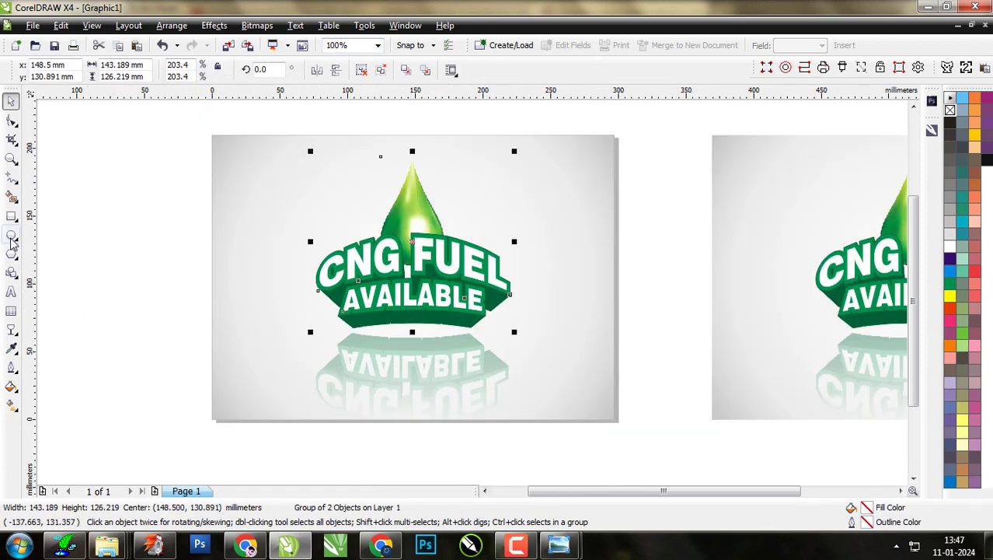
pyautogui.click(12, 235)
pyautogui.scroll(1, 349, 280)
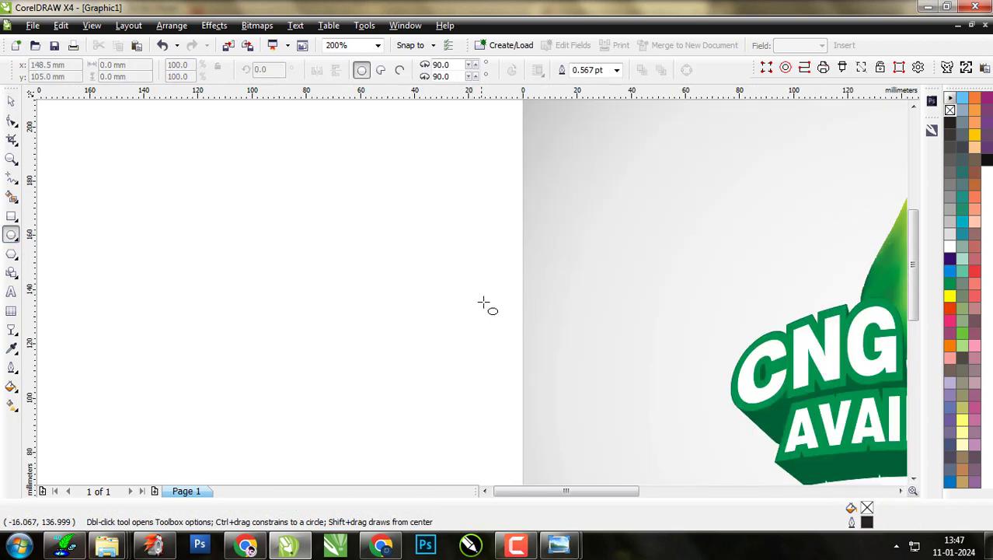
pyautogui.moveTo(445, 238); pyautogui.dragTo(590, 379)
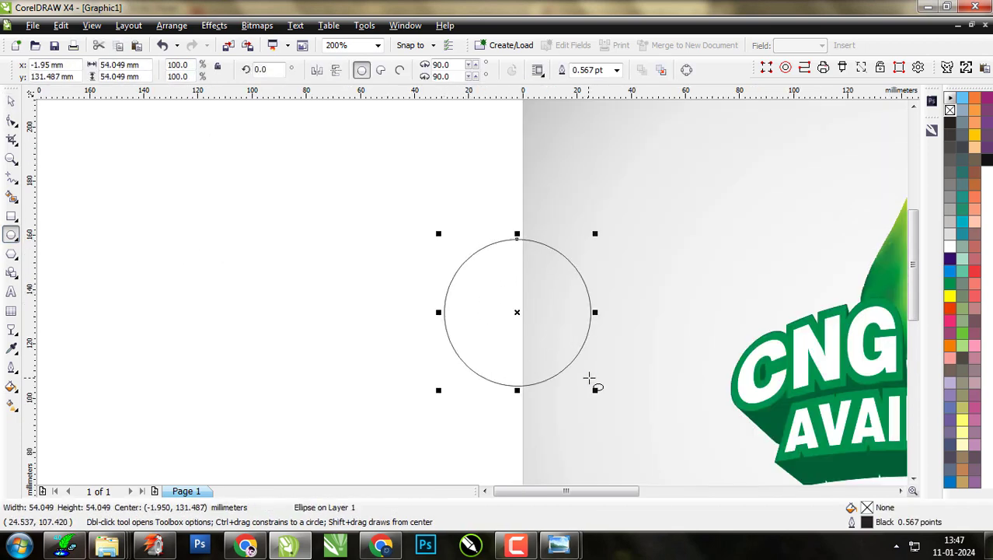
pyautogui.click(950, 271)
pyautogui.click(14, 103)
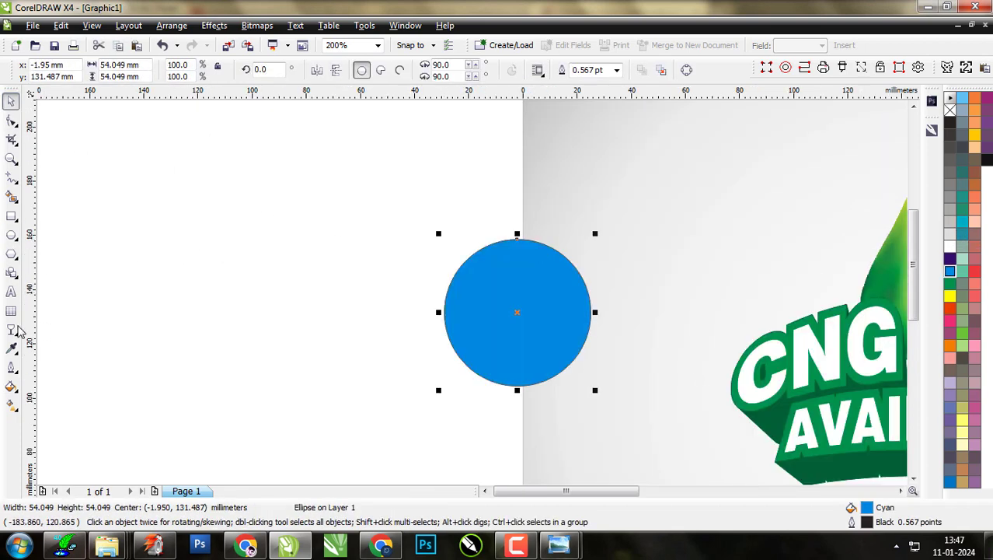
# Add a drop shadow centred on the cyan circle with opacity 70 and feathering 50.
pyautogui.click(17, 332)
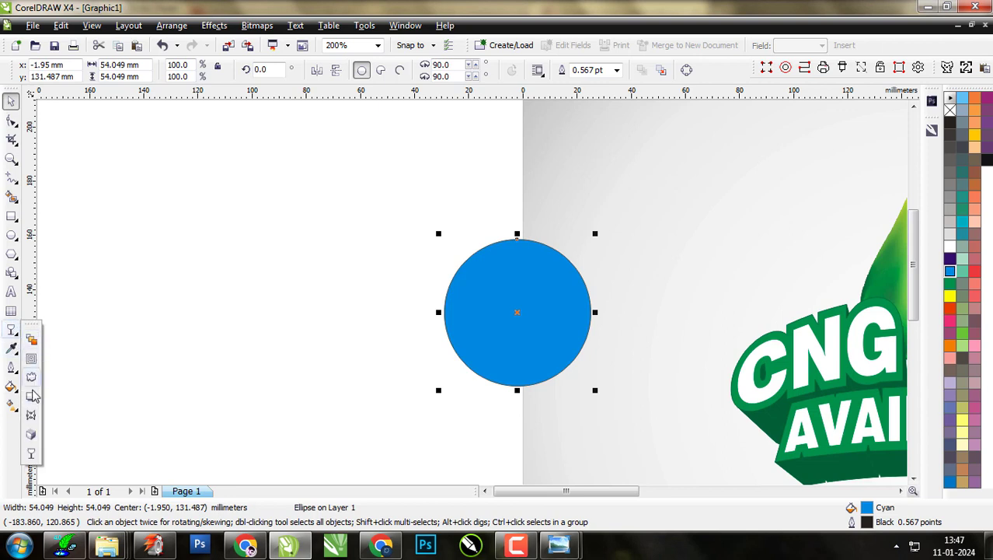
pyautogui.click(31, 397)
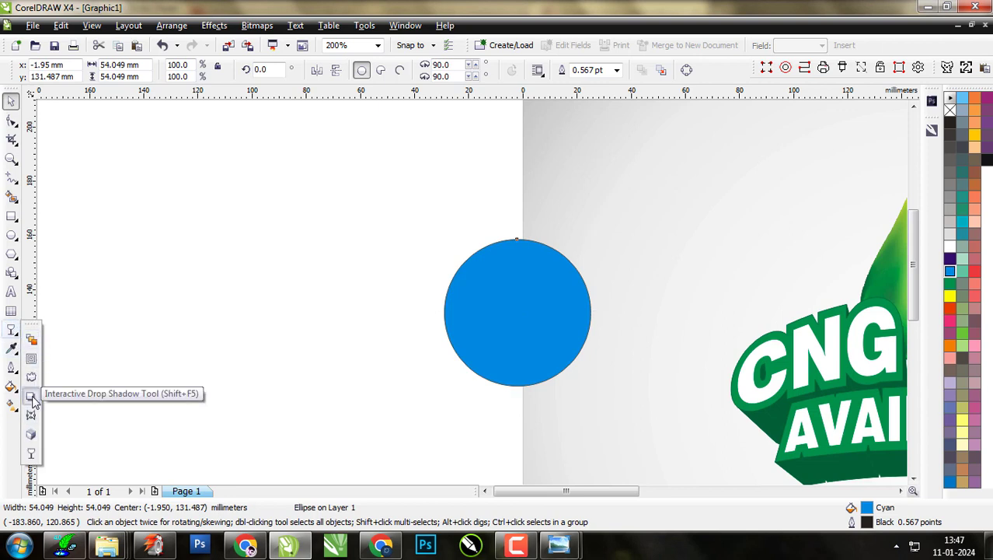
pyautogui.moveTo(574, 280); pyautogui.dragTo(542, 338)
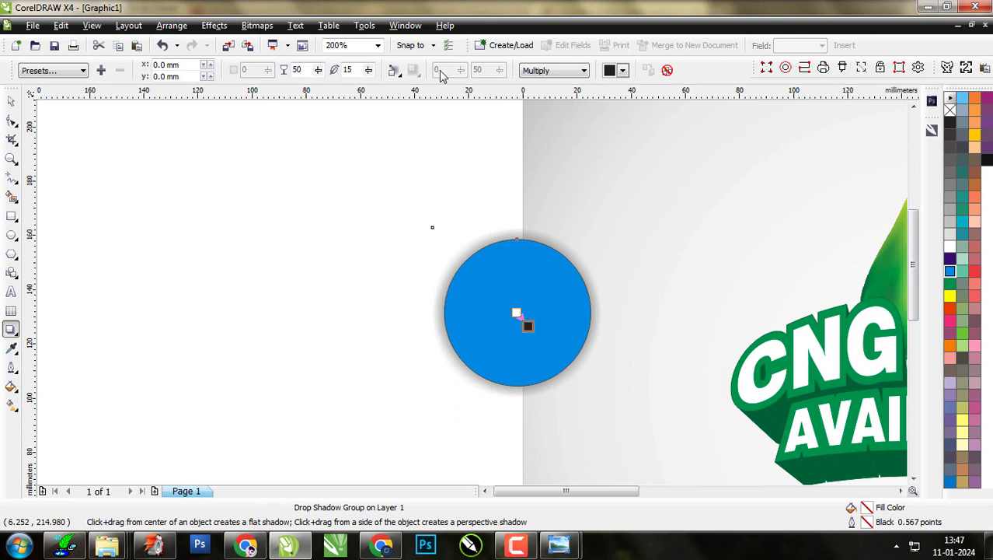
pyautogui.moveTo(318, 70); pyautogui.dragTo(448, 80)
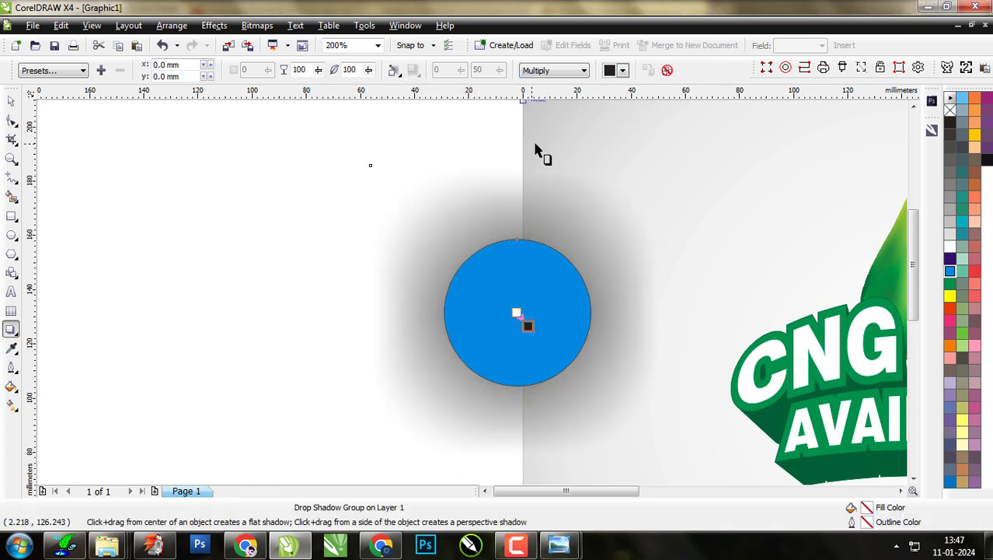
pyautogui.write('50')
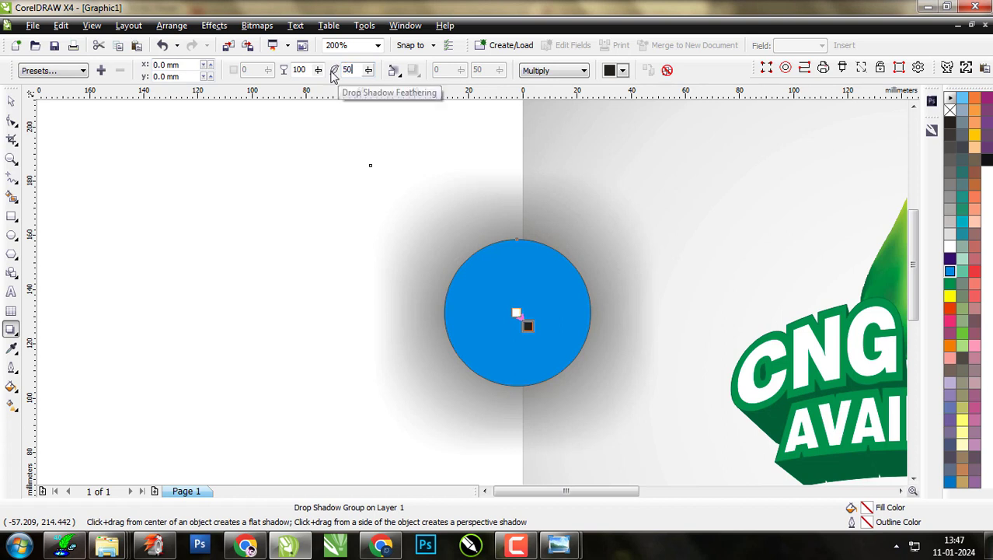
pyautogui.press('Return')
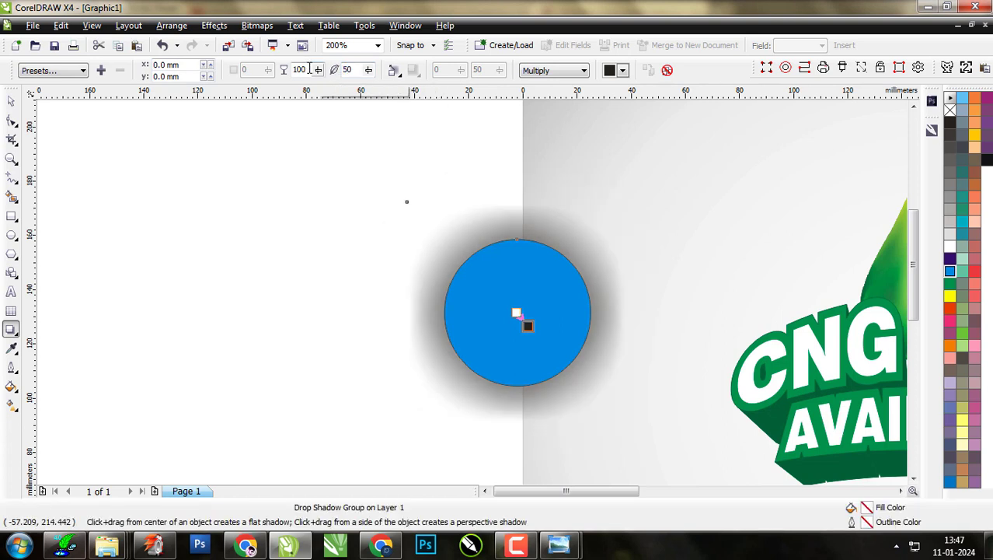
pyautogui.doubleClick(309, 69)
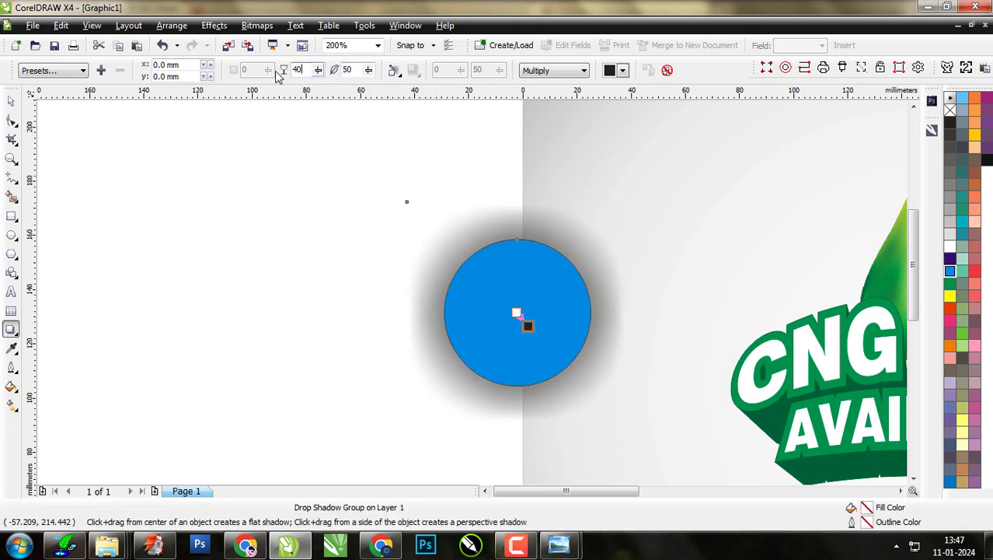
pyautogui.press('Return')
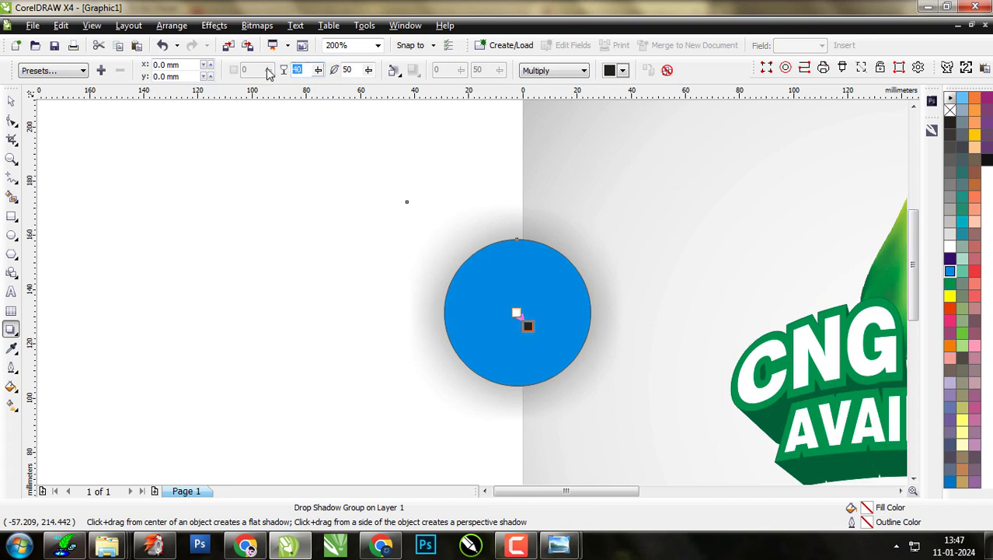
pyautogui.write('70')
pyautogui.press('Return')
pyautogui.click(12, 100)
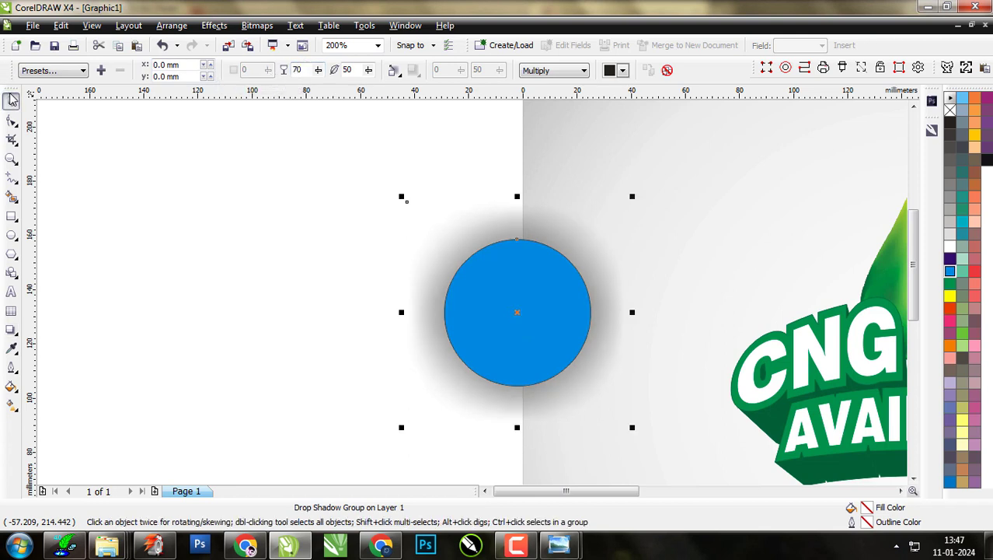
# Break the drop shadow apart from the cyan circle and delete the circle, keeping only the shadow.
pyautogui.click(185, 27)
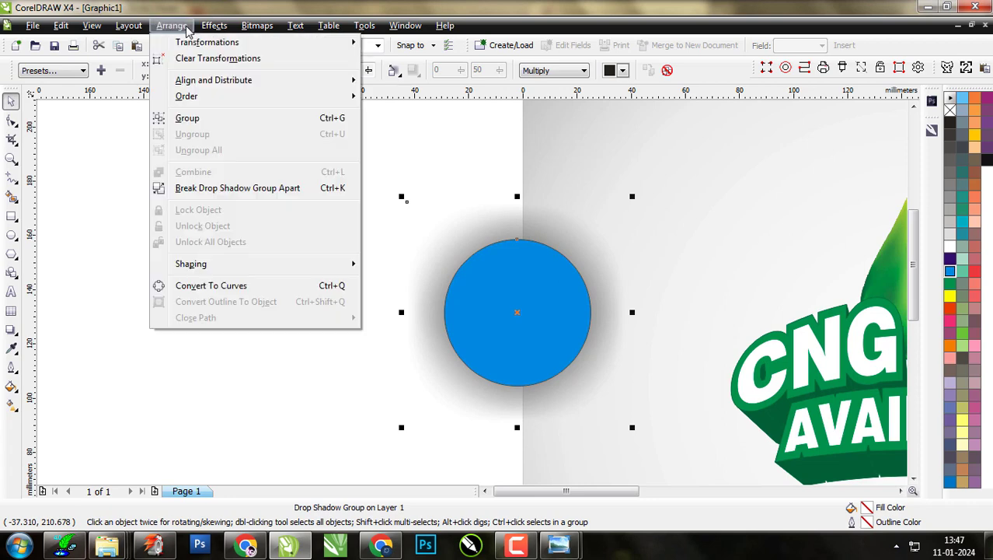
pyautogui.click(237, 187)
pyautogui.click(229, 191)
pyautogui.moveTo(511, 271); pyautogui.dragTo(296, 255)
pyautogui.press('Delete')
pyautogui.click(497, 315)
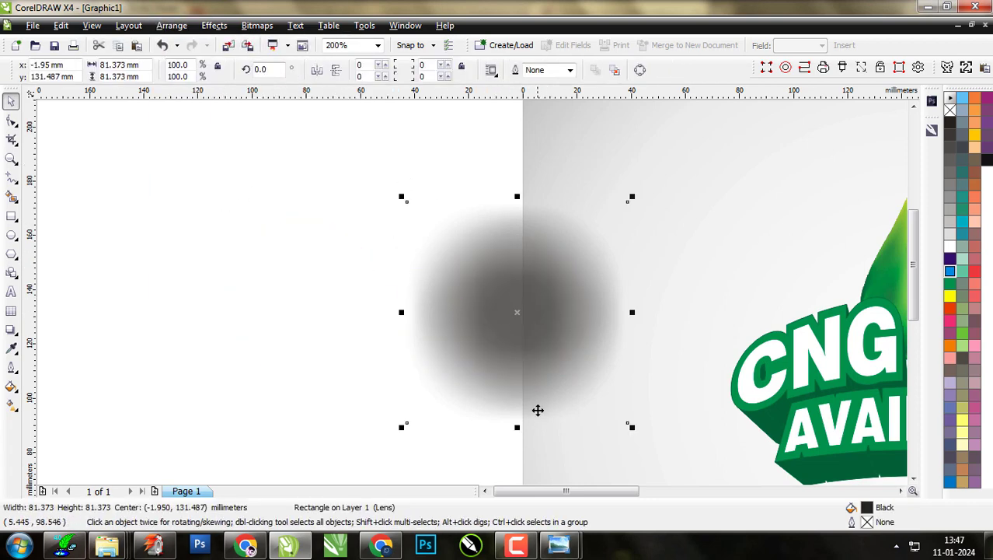
# Squash the round shadow symmetrically to about 28 mm high and recolour it 40% Black.
pyautogui.moveTo(517, 428); pyautogui.dragTo(526, 355)
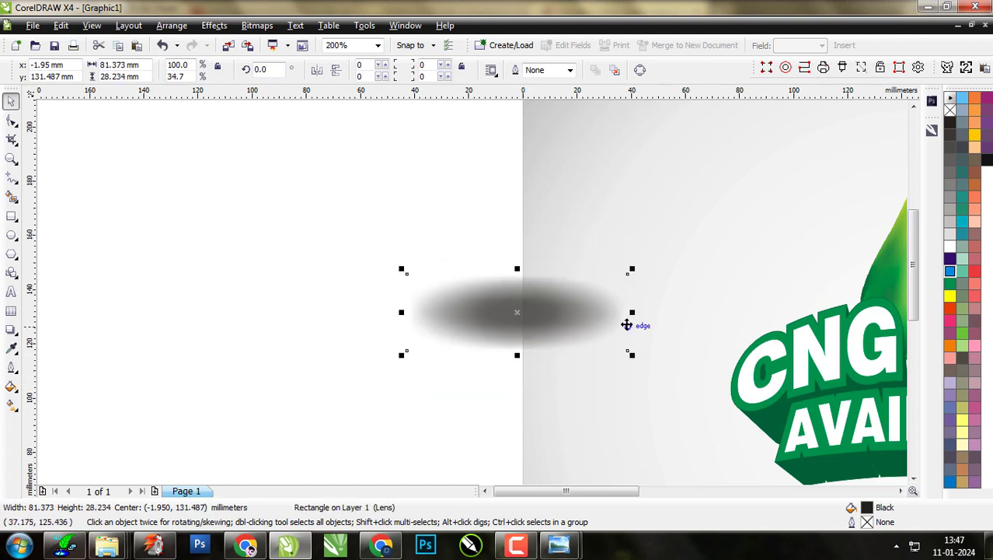
pyautogui.click(950, 221)
pyautogui.click(953, 197)
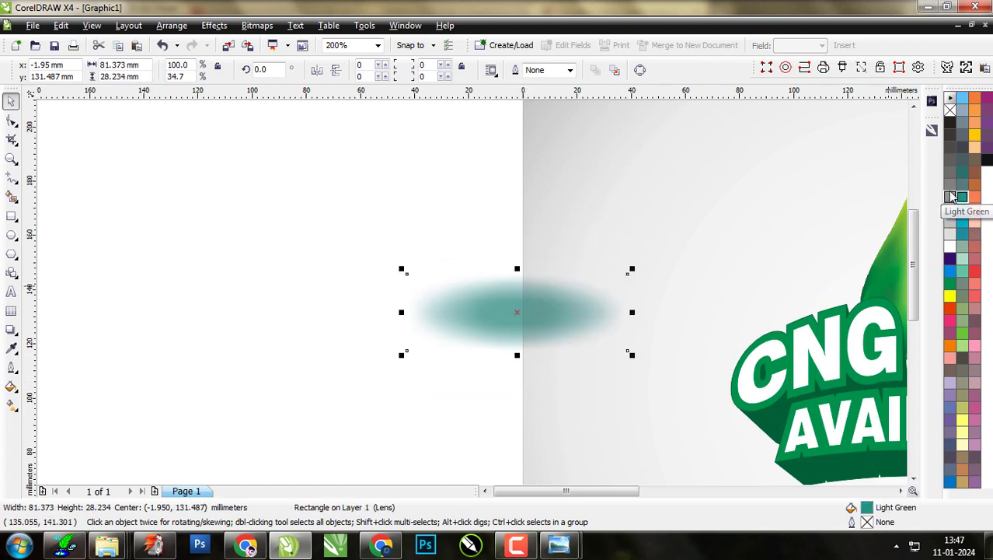
pyautogui.click(950, 196)
# Place the shadow beneath the logo at about Y 63.7 mm and flatten it to about 15.9 mm high.
pyautogui.scroll(-1, 505, 311)
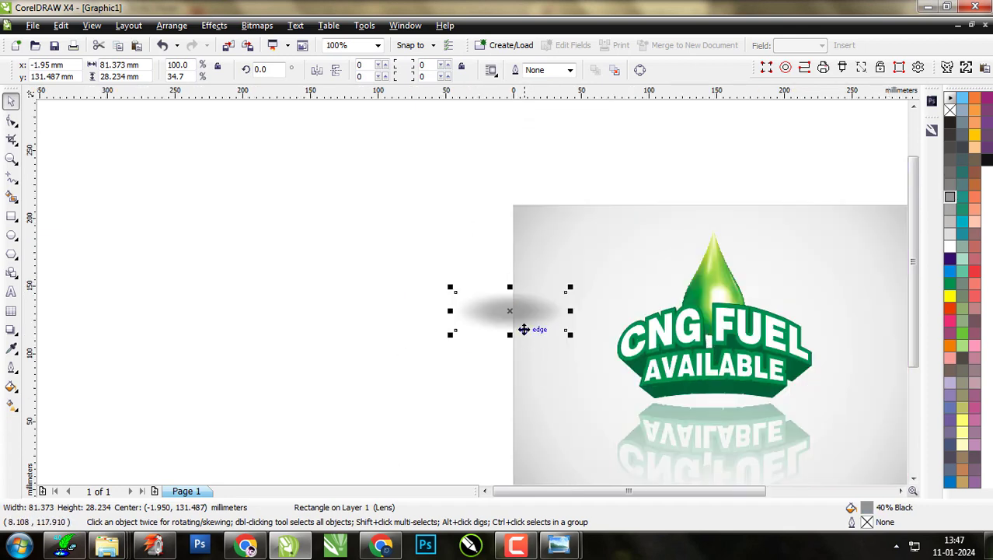
pyautogui.scroll(1, 524, 329)
pyautogui.moveTo(447, 300); pyautogui.dragTo(701, 377)
pyautogui.scroll(-1, 502, 303)
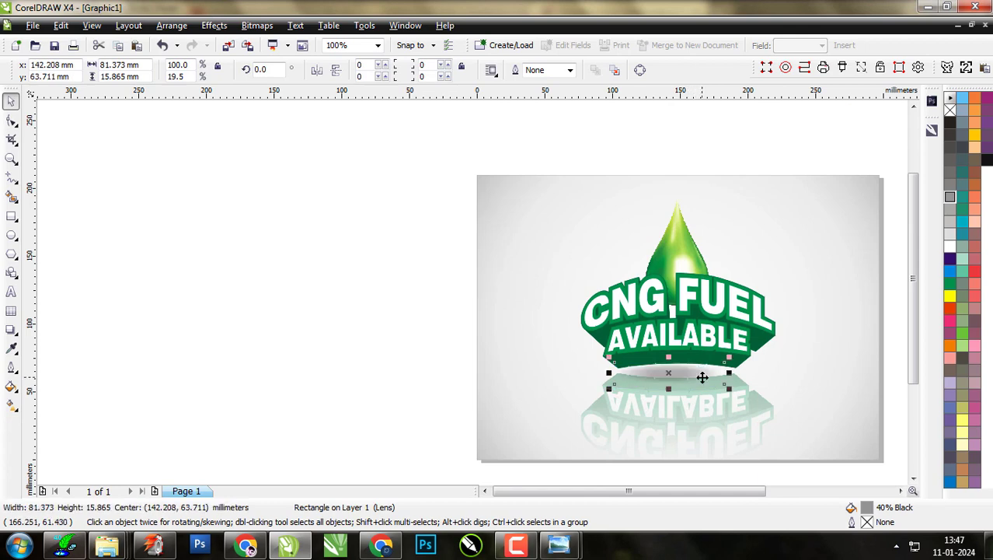
pyautogui.scroll(1, 704, 373)
# Centre the shadow horizontally under the logo and widen it symmetrically to about 171 mm.
pyautogui.keyDown('shift'); pyautogui.click(694, 344); pyautogui.keyUp('shift')
pyautogui.keyDown('shift'); pyautogui.click(458, 237); pyautogui.keyUp('shift')
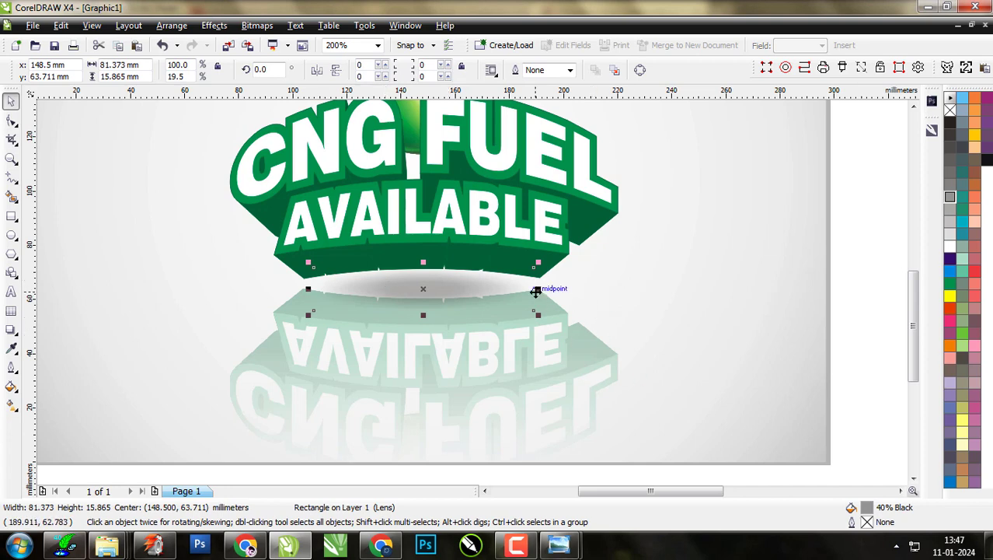
pyautogui.moveTo(538, 290); pyautogui.dragTo(651, 291)
# Delete the mirrored logo reflection from inside the background's PowerClip and finish editing its contents.
pyautogui.click(492, 360)
pyautogui.scroll(-1, 496, 359)
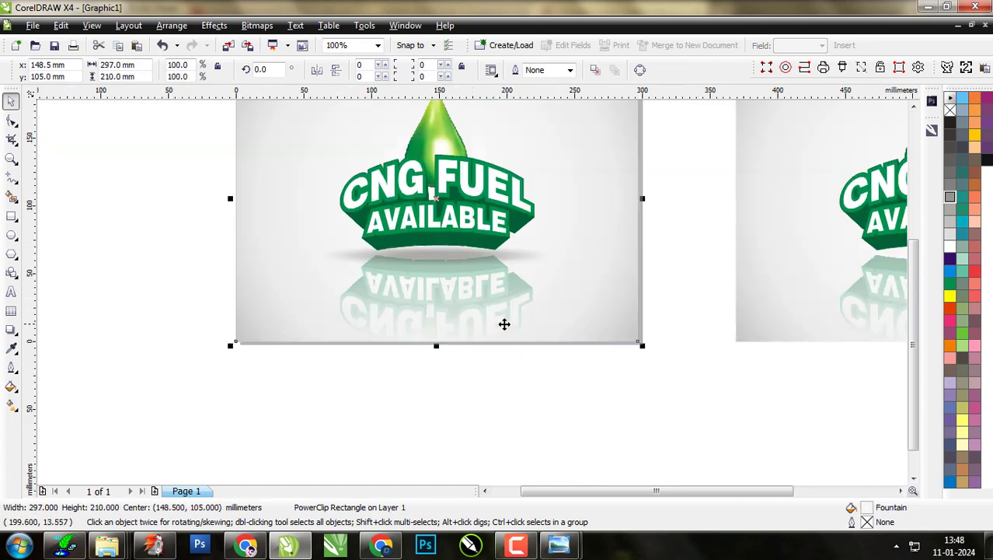
pyautogui.keyDown('ctrl'); pyautogui.click(501, 319); pyautogui.keyUp('ctrl')
pyautogui.click(482, 307)
pyautogui.press('Delete')
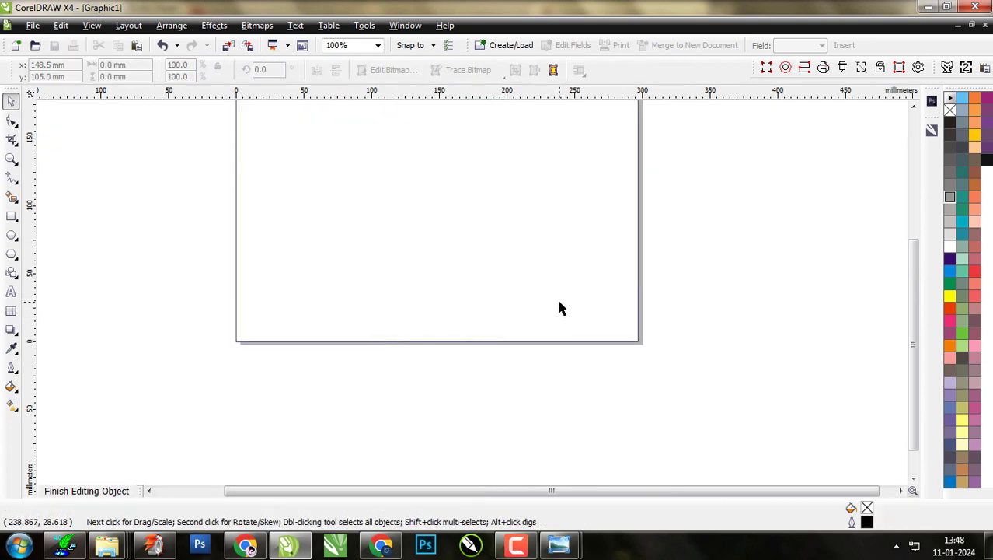
pyautogui.keyDown('ctrl'); pyautogui.click(426, 307); pyautogui.keyUp('ctrl')
pyautogui.scroll(-1, 513, 327)
# Move the shadow straight down to about Y 54.1 mm so it sits clear of the logo.
pyautogui.press('F2')
pyautogui.moveTo(645, 355); pyautogui.dragTo(242, 151)
pyautogui.click(524, 299)
pyautogui.moveTo(524, 300); pyautogui.dragTo(525, 312)
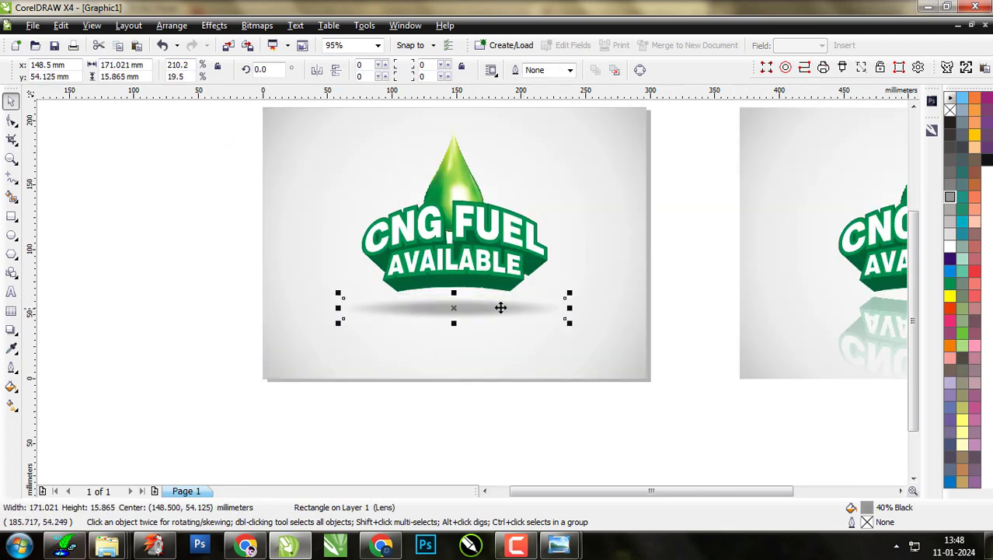
# Narrow the shadow symmetrically to about 148.4 mm and lighten its fill to 20% Black.
pyautogui.scroll(1, 567, 304)
pyautogui.moveTo(611, 298); pyautogui.dragTo(582, 297)
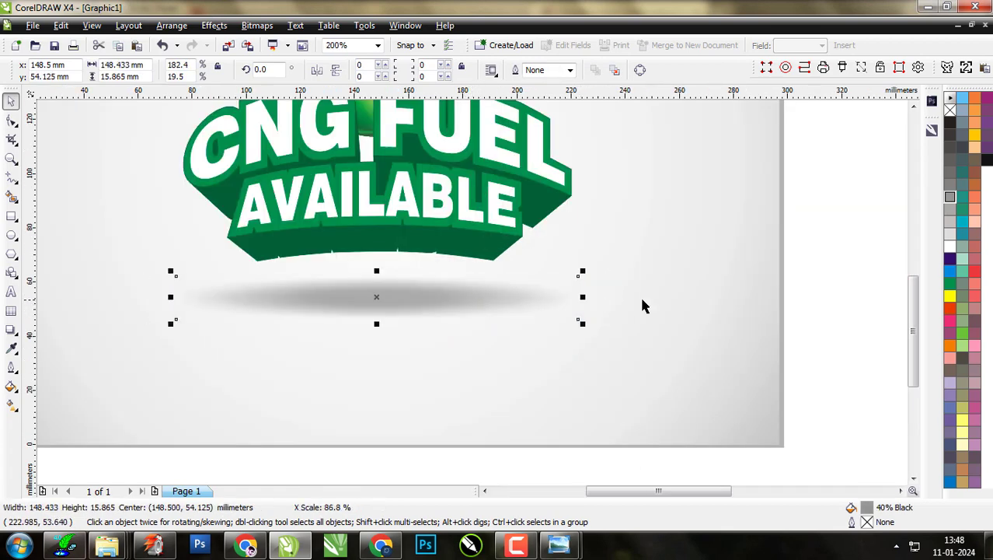
pyautogui.click(950, 211)
pyautogui.click(951, 222)
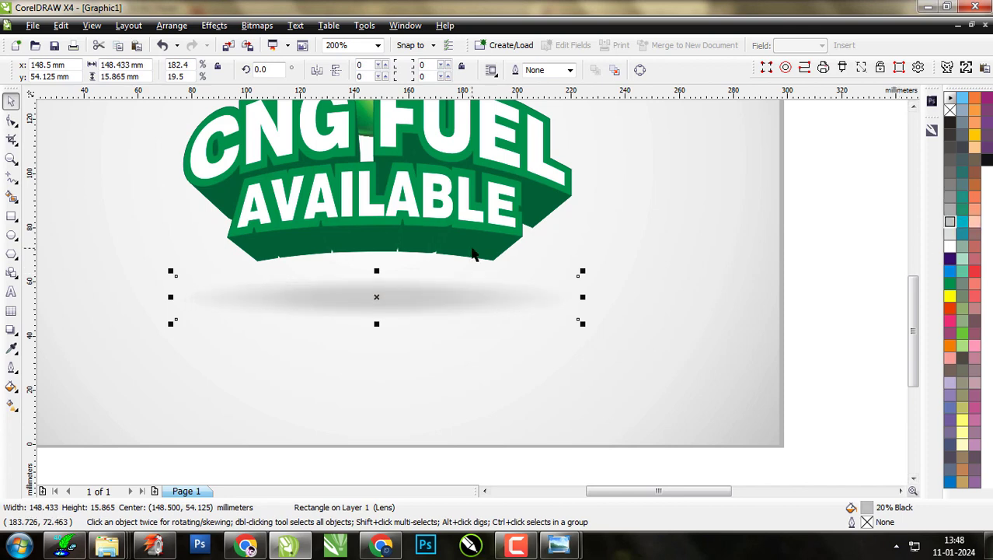
# Move the logo and its shadow down together to about Y 107.1 mm on the page.
pyautogui.click(413, 248)
pyautogui.scroll(-1, 402, 264)
pyautogui.click(469, 256)
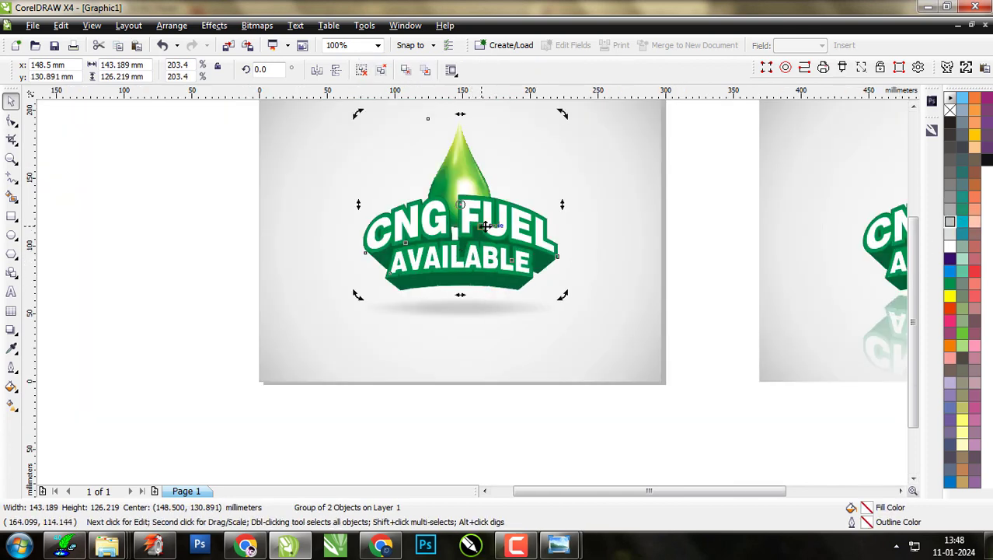
pyautogui.click(510, 314)
pyautogui.keyDown('shift'); pyautogui.click(513, 273); pyautogui.keyUp('shift')
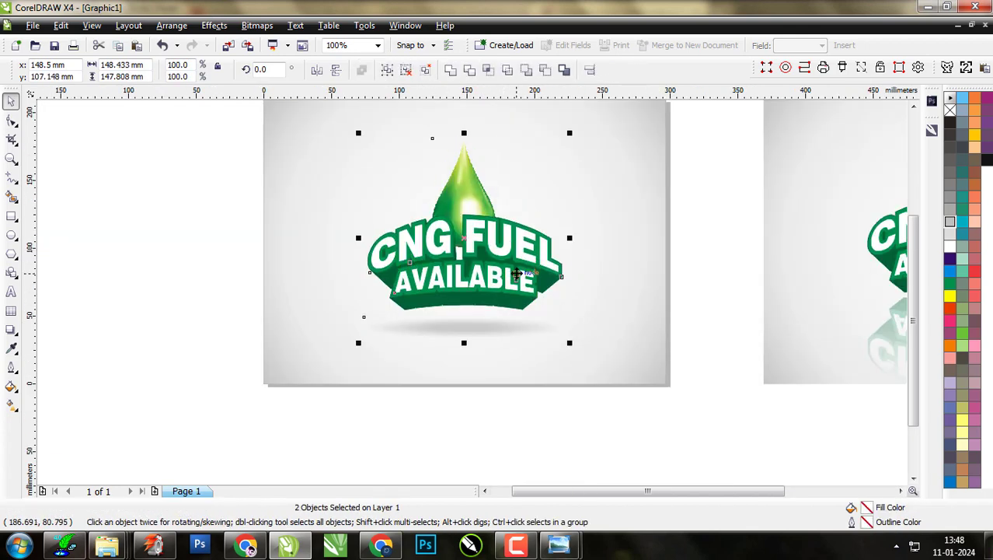
pyautogui.click(517, 167)
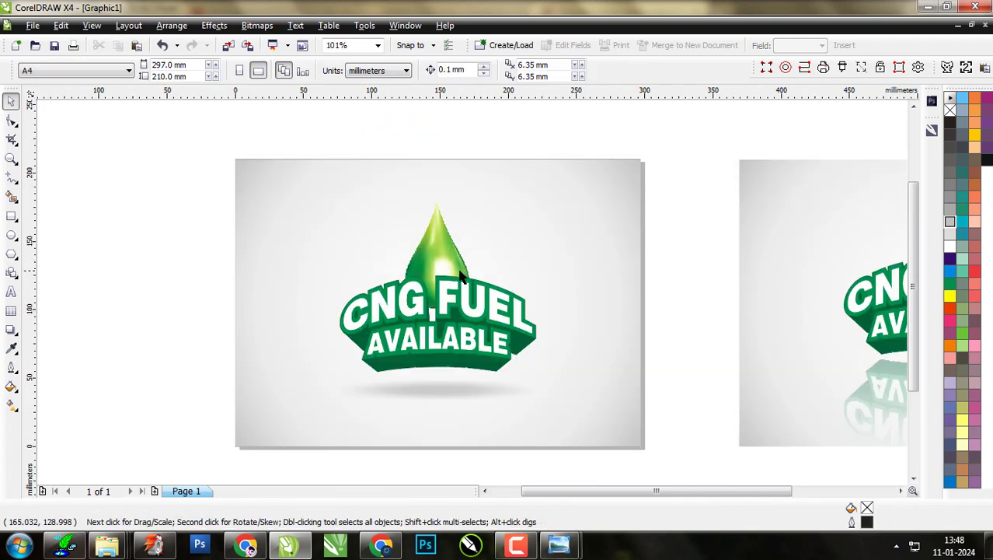
# Move the centre of the background's radial fill straight up behind the droplet, to about Y 131 mm.
pyautogui.click(463, 276)
pyautogui.click(591, 269)
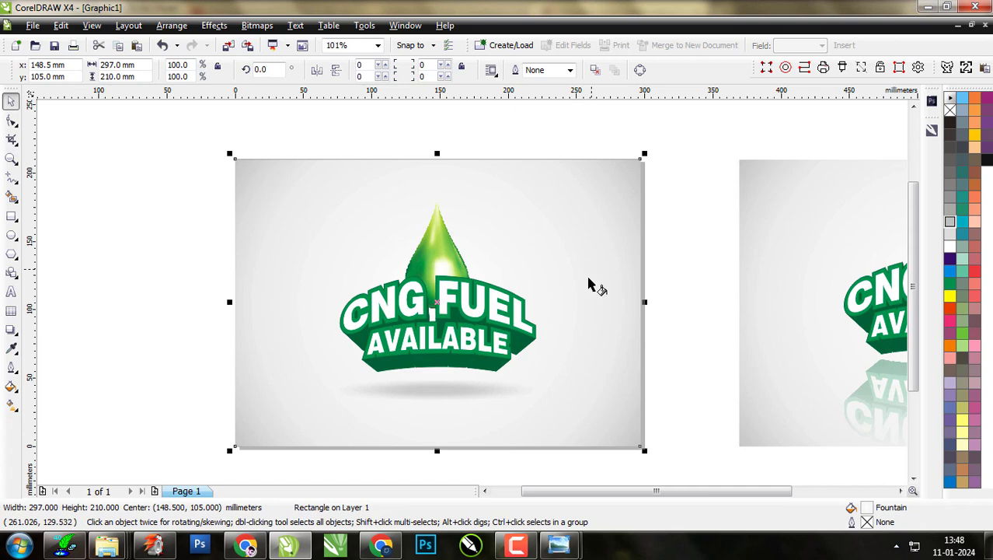
pyautogui.press('g')
pyautogui.doubleClick(483, 303)
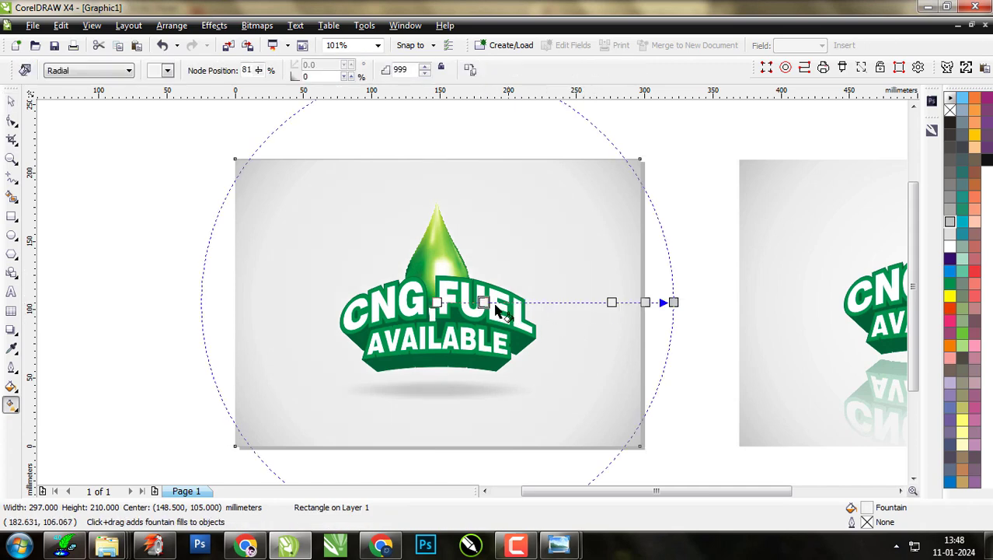
pyautogui.press('space')
pyautogui.press('space')
pyautogui.moveTo(547, 304); pyautogui.dragTo(545, 267)
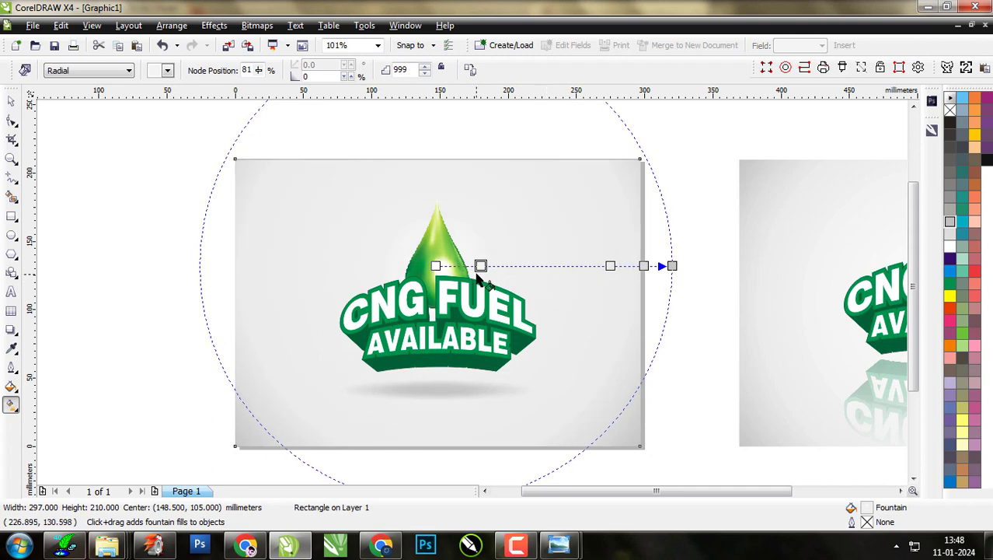
# Shrink the background's radial fill so its outer edge ends at about X 240 mm, just beyond the logo.
pyautogui.moveTo(670, 265); pyautogui.dragTo(506, 266)
pyautogui.click(544, 266)
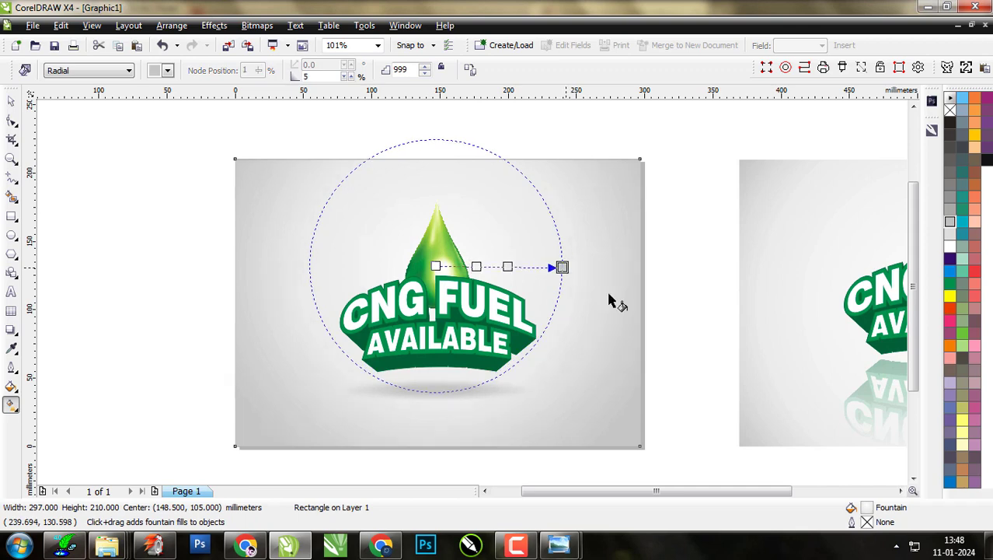
pyautogui.press('space')
# Enlarge the logo proportionally about its centre by about 119.4%, to about 170.9 mm wide.
pyautogui.click(472, 390)
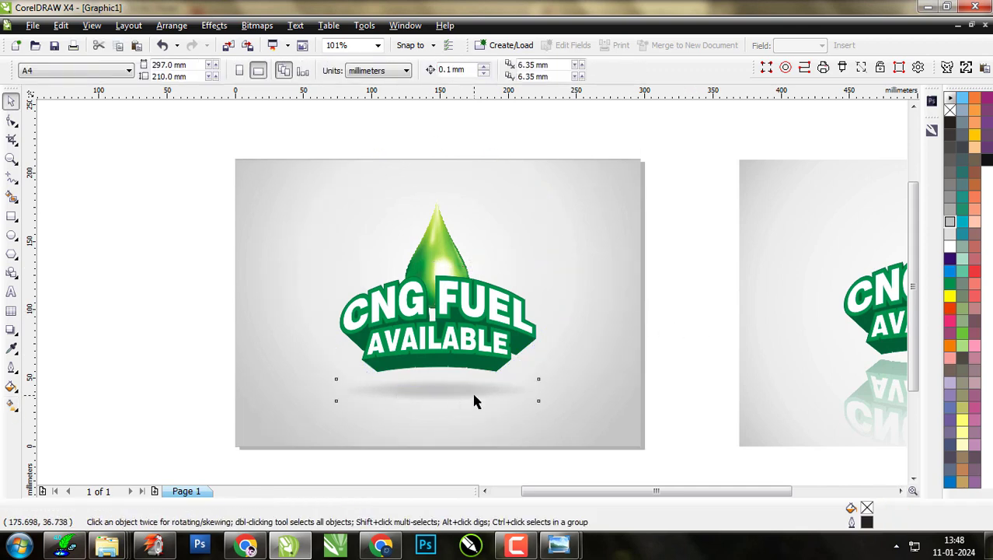
pyautogui.click(541, 328)
pyautogui.moveTo(547, 381); pyautogui.dragTo(557, 389)
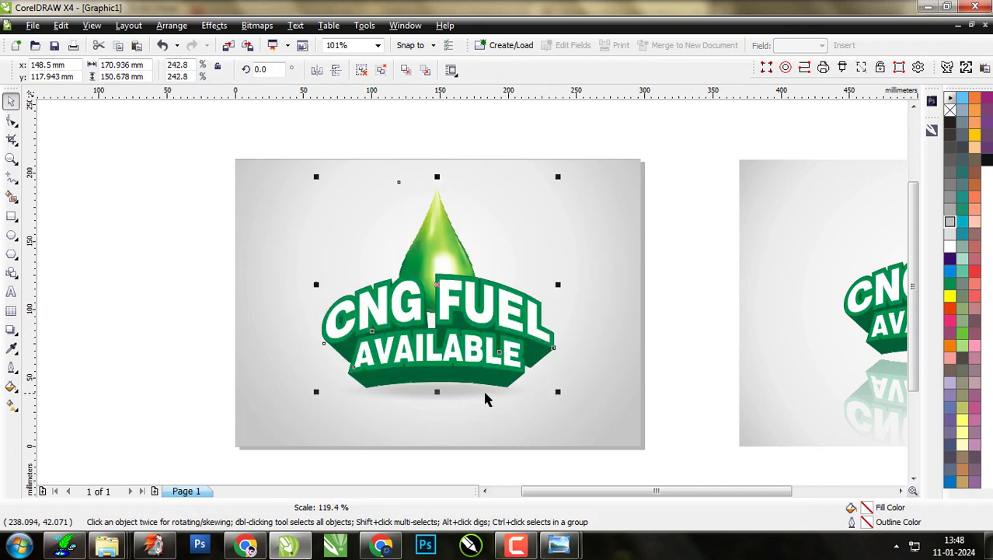
# Move the shadow straight down to about Y 30 mm below the enlarged logo and make its fill one grey shade darker.
pyautogui.moveTo(451, 388); pyautogui.dragTo(457, 410)
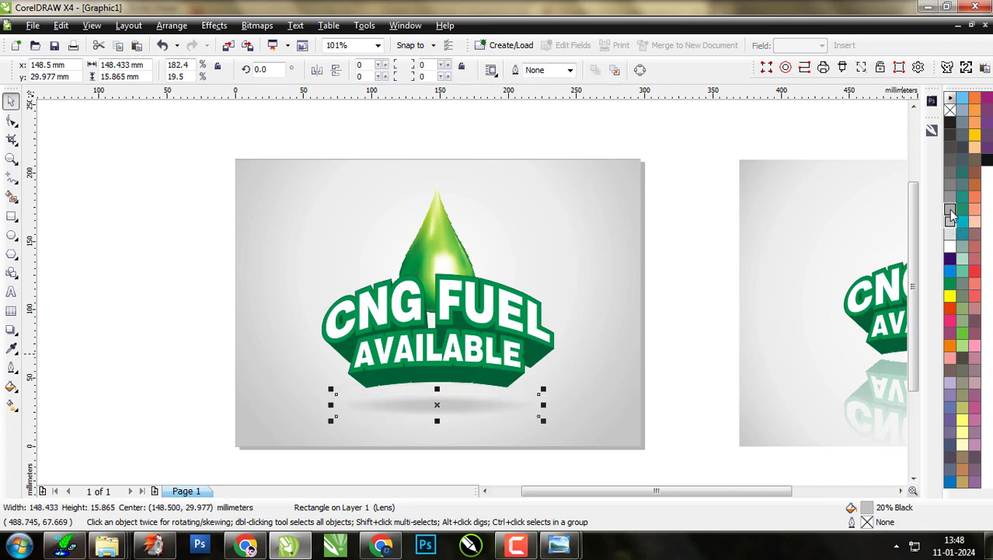
pyautogui.click(747, 266)
# Delete the grouped reflection version of the logo that lies beside the page.
pyautogui.scroll(-2, 524, 277)
pyautogui.moveTo(600, 385); pyautogui.dragTo(281, 147)
pyautogui.click(622, 244)
pyautogui.scroll(2, 624, 249)
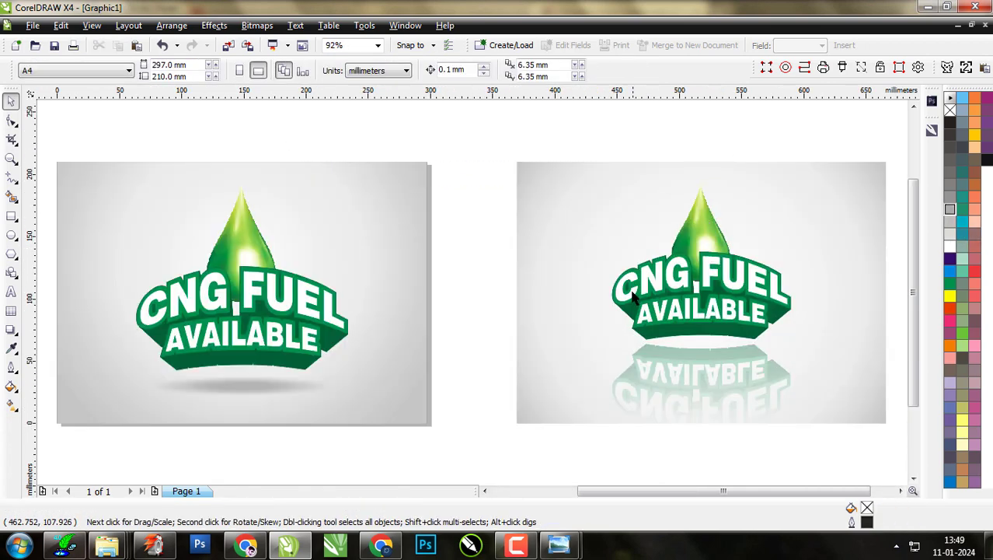
pyautogui.moveTo(890, 408); pyautogui.dragTo(802, 384)
pyautogui.click(785, 380)
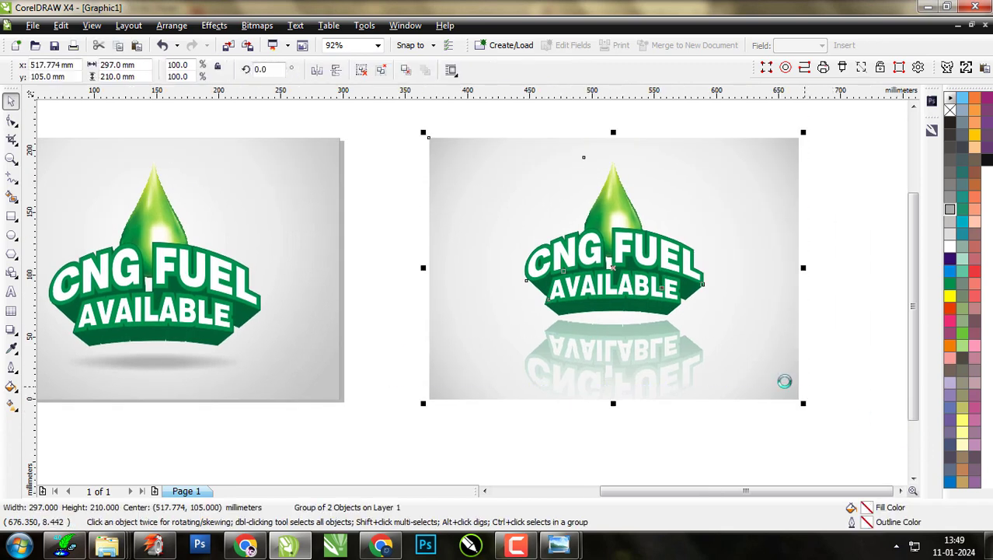
pyautogui.press('Delete')
# Fit the artwork in the view and examine the finished soft-shadow version of the logo.
pyautogui.click(309, 253)
pyautogui.press('F4')
pyautogui.click(746, 298)
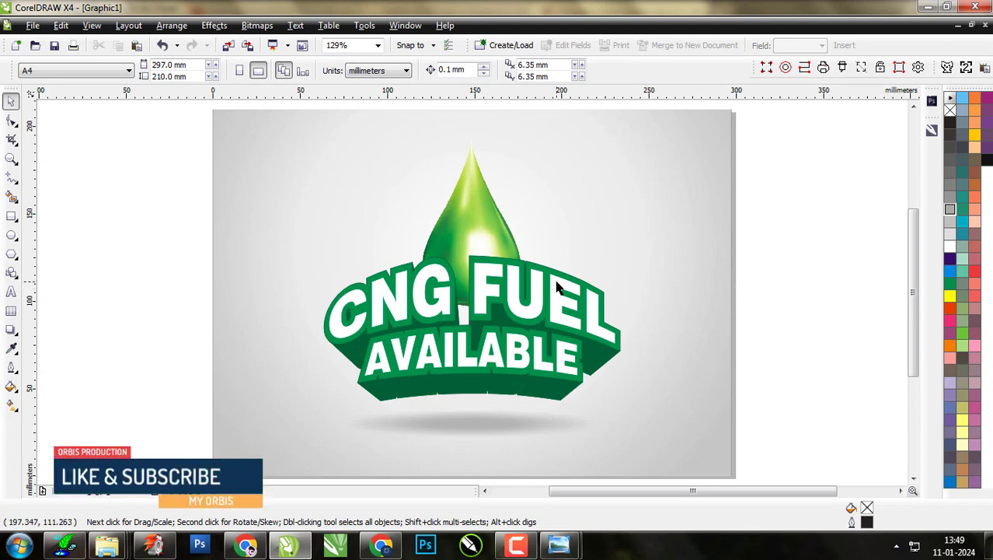
pyautogui.scroll(-2, 558, 286)
pyautogui.moveTo(637, 406); pyautogui.dragTo(260, 175)
pyautogui.hotkey('shift', 'F2')
pyautogui.click(836, 272)
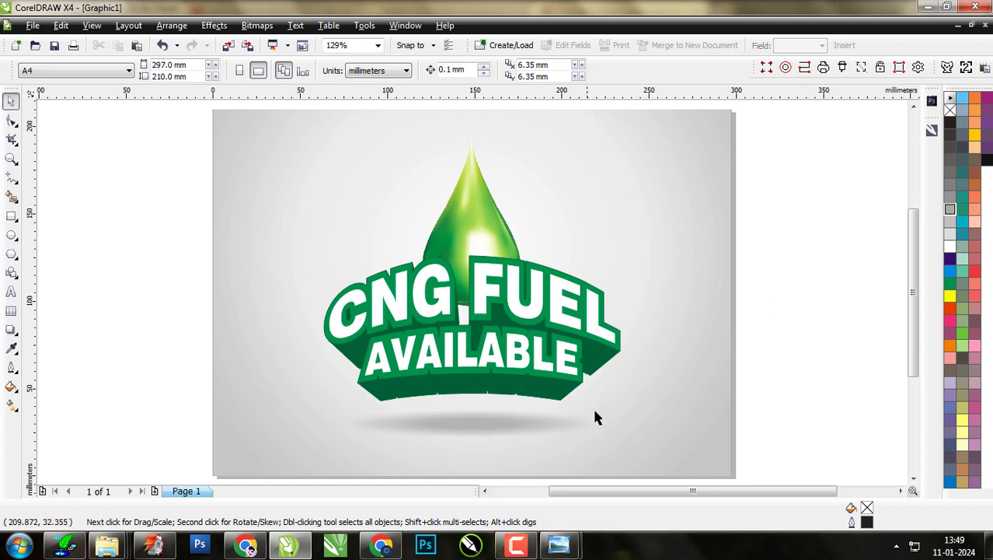
pyautogui.click(516, 546)
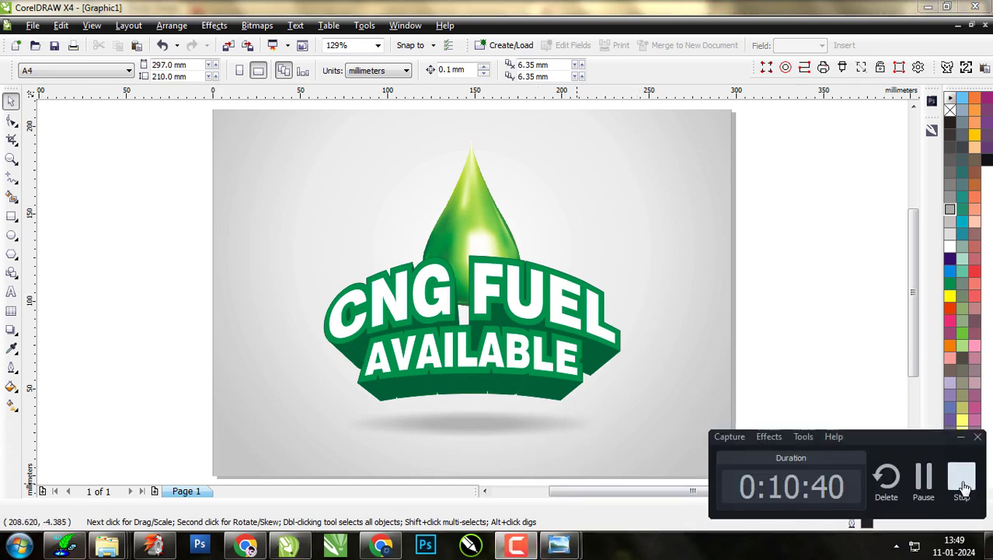